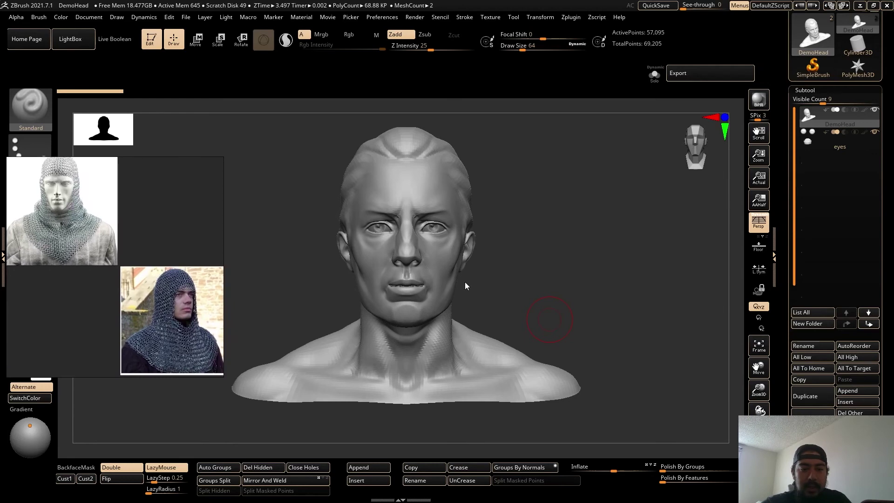
Subdivide the DemoHead subtool twice to give it a denser mesh for masking.
mouse_move(569, 236)
mouse_down()
mouse_move(563, 253)
mouse_move(586, 261)
mouse_up()
key(ctrl+d)
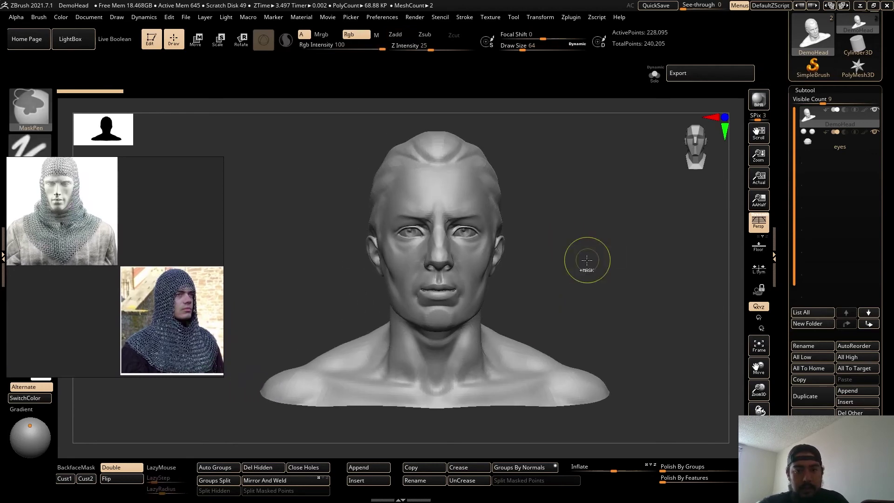
key(ctrl+d)
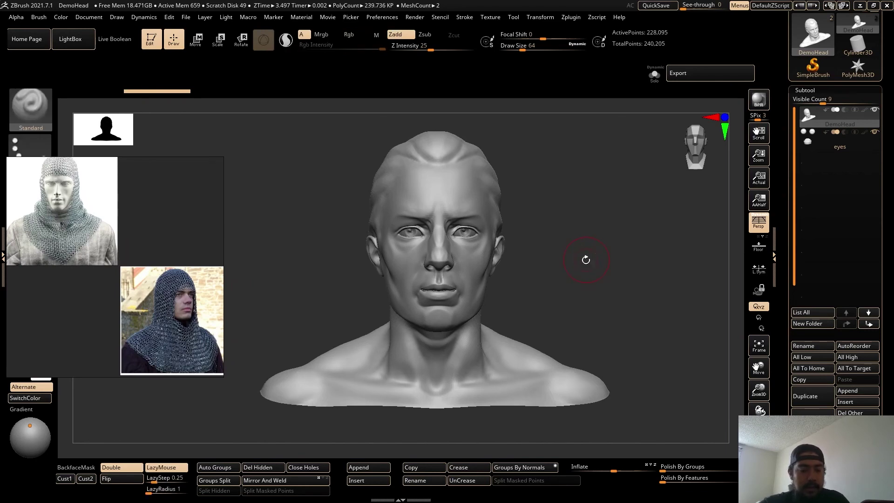
mouse_move(586, 254)
mouse_down()
mouse_move(590, 260)
mouse_move(572, 267)
mouse_move(573, 244)
mouse_move(510, 218)
mouse_up()
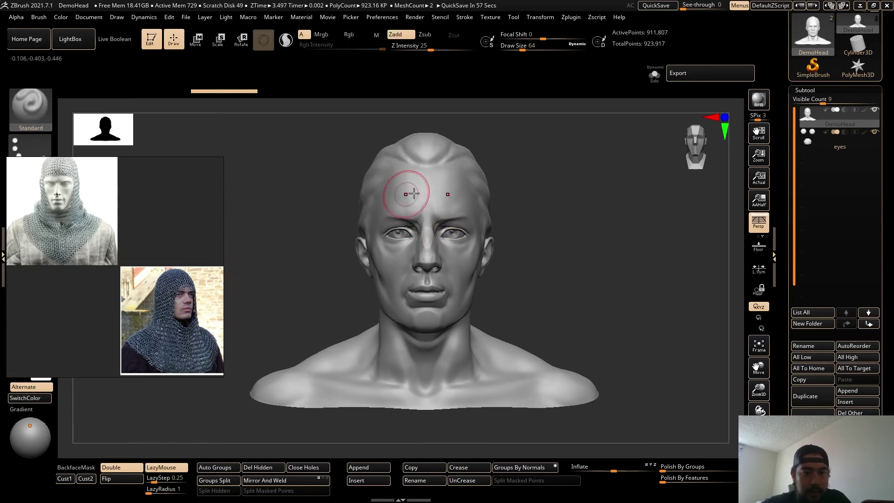
Mask the whole face from the hairline to beneath the jaw, refining the chin and cheek edges at a Draw Size of about 41.
mouse_move(405, 189)
ctrl+mouse_down()
mouse_move(410, 200)
mouse_move(395, 225)
mouse_move(411, 280)
mouse_move(424, 295)
mouse_move(426, 230)
mouse_move(463, 279)
mouse_move(450, 316)
ctrl+mouse_up()
mouse_move(538, 291)
mouse_down()
mouse_move(554, 226)
mouse_move(526, 295)
mouse_up()
key(s)
drag(415, 289, 409, 288)
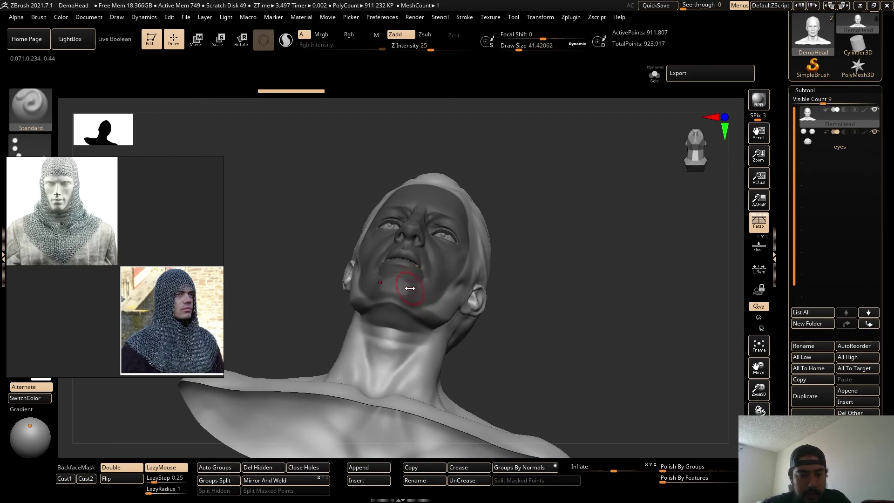
drag(495, 329, 500, 326)
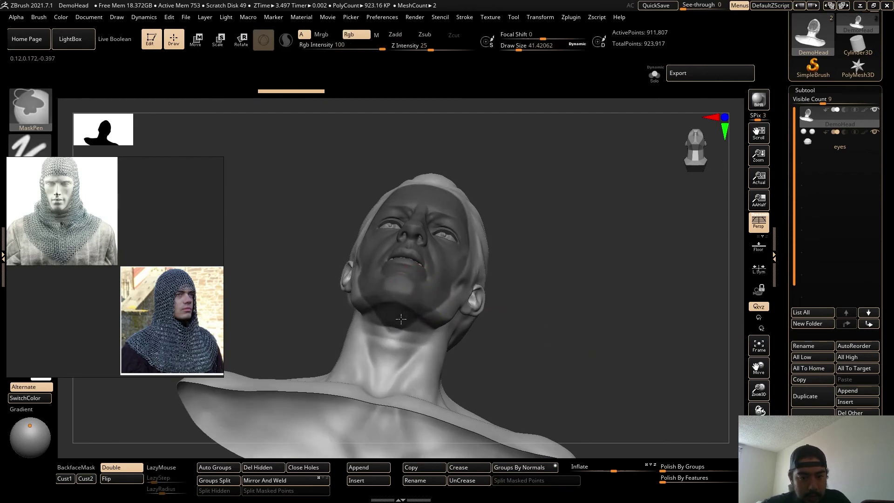
ctrl+drag(447, 281, 458, 270)
Invert the mask so that the hair, ears, neck and shoulders are masked instead of the face.
shift+drag(524, 243, 566, 299)
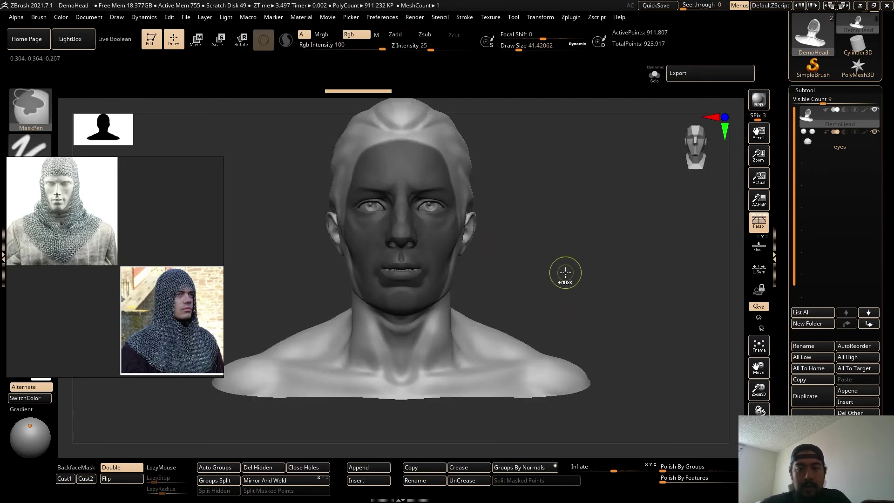
ctrl+click(568, 277)
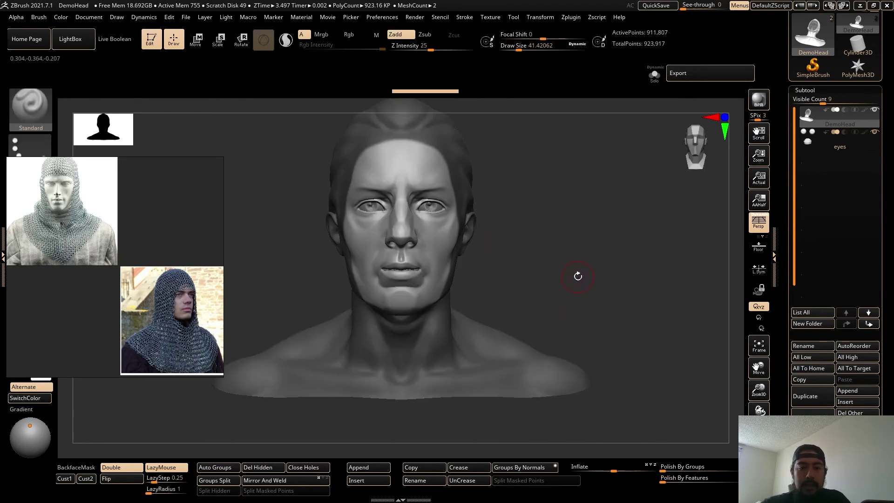
drag(552, 259, 504, 355)
alt+drag(433, 379, 427, 160)
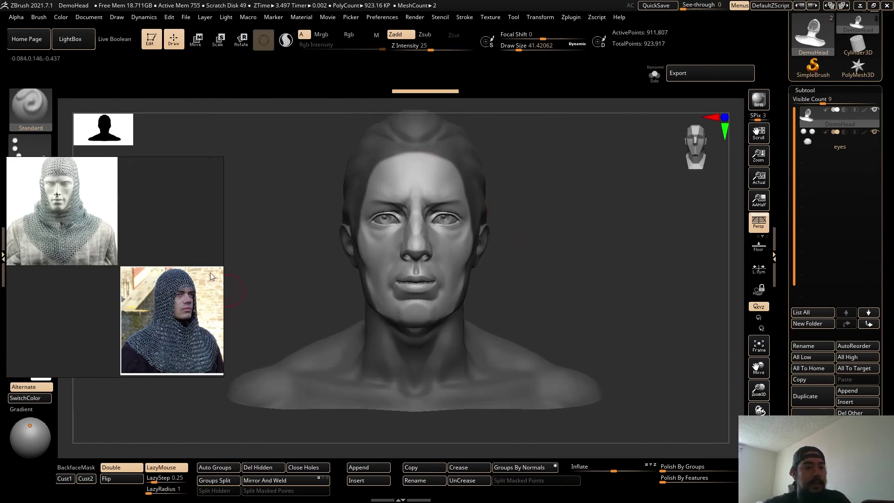
drag(571, 261, 591, 263)
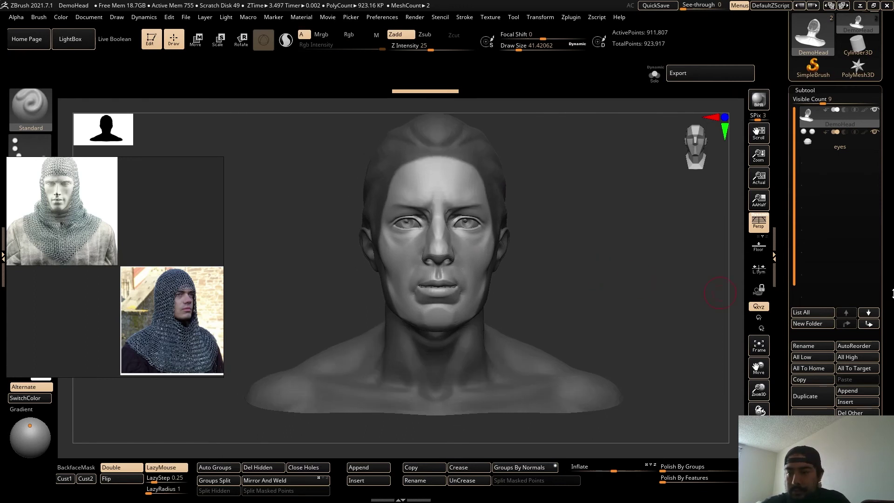
Extract the masked head and shoulder area and accept it as a new subtool.
scroll(805, 372, down, 5)
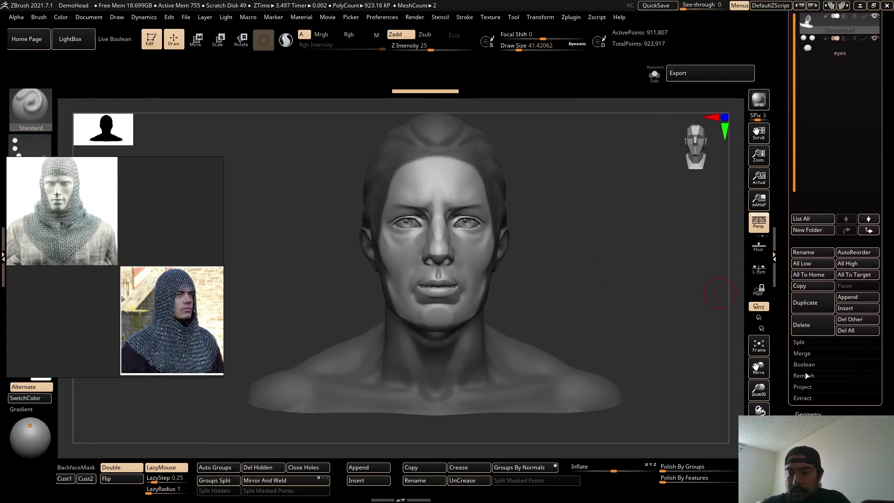
click(803, 398)
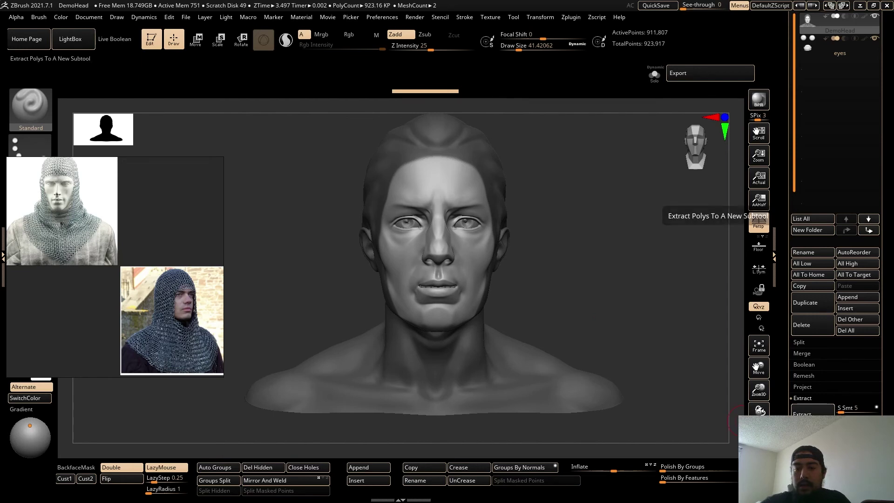
click(807, 413)
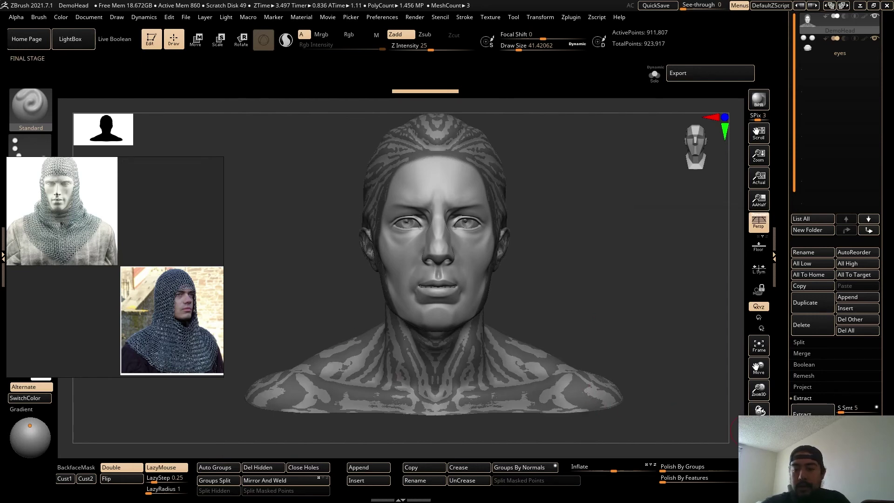
click(807, 435)
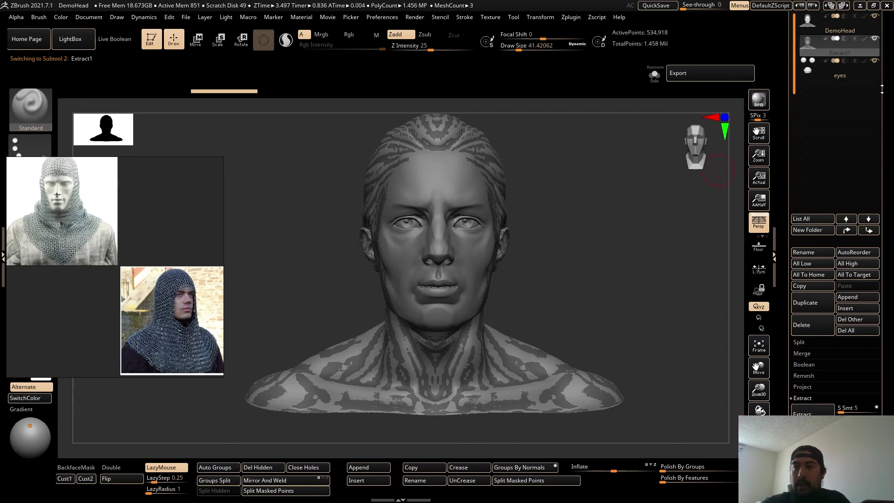
Isolate the extracted subtool, clear its mask and display its polyframe.
scroll(825, 98, up, 2)
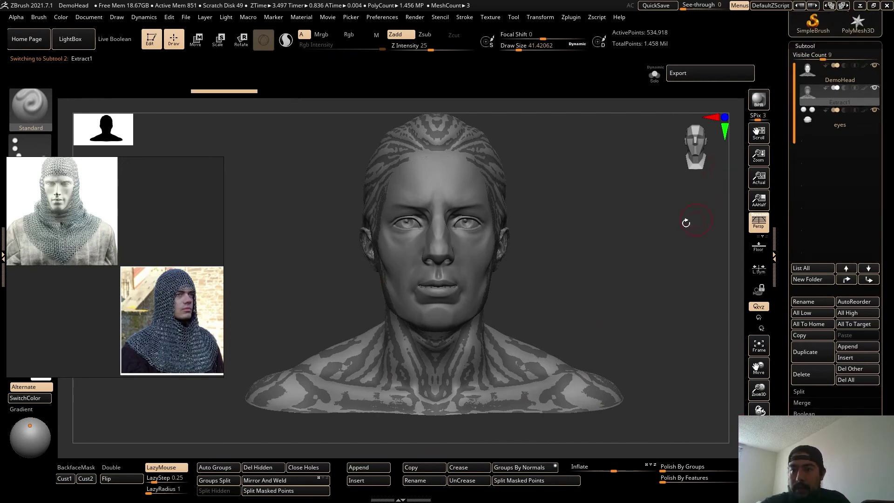
click(654, 76)
drag(615, 249, 669, 280)
mouse_move(573, 279)
mouse_down()
mouse_move(568, 299)
mouse_move(572, 275)
mouse_up()
key(ctrl)
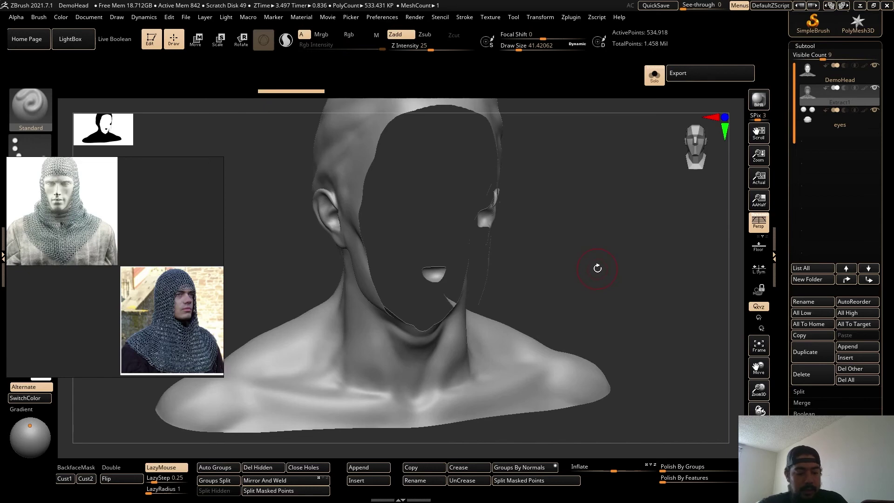
ctrl+click(597, 268)
drag(590, 231, 599, 257)
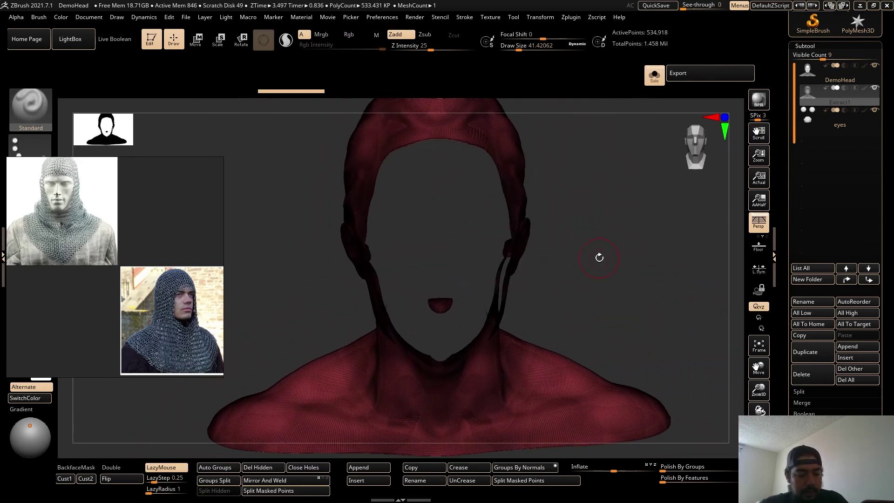
Split the extracted mesh into automatic polygroups, keep only the main hood shell visible and delete the hidden stray piece inside the face opening.
click(220, 467)
mouse_move(590, 272)
mouse_down()
mouse_move(559, 278)
mouse_move(576, 278)
mouse_move(558, 263)
mouse_move(689, 285)
mouse_move(673, 286)
mouse_move(690, 303)
mouse_move(664, 284)
mouse_up()
ctrl+shift+click(551, 256)
drag(473, 298, 465, 303)
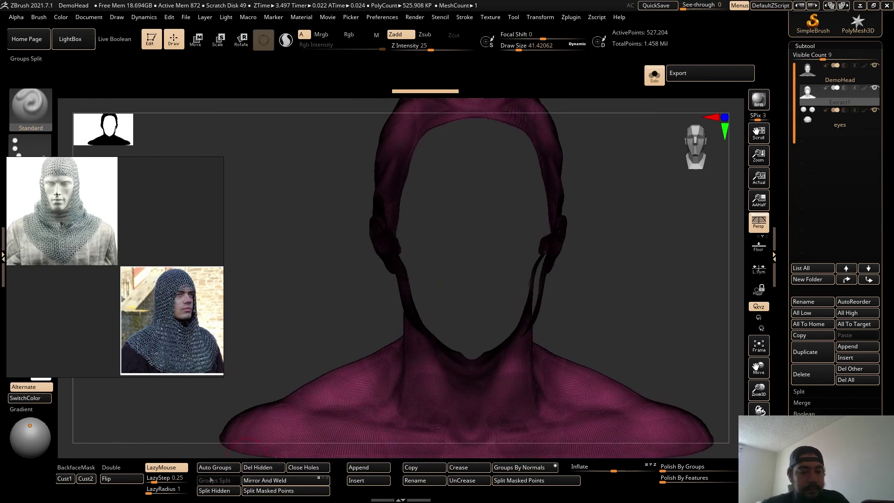
click(258, 467)
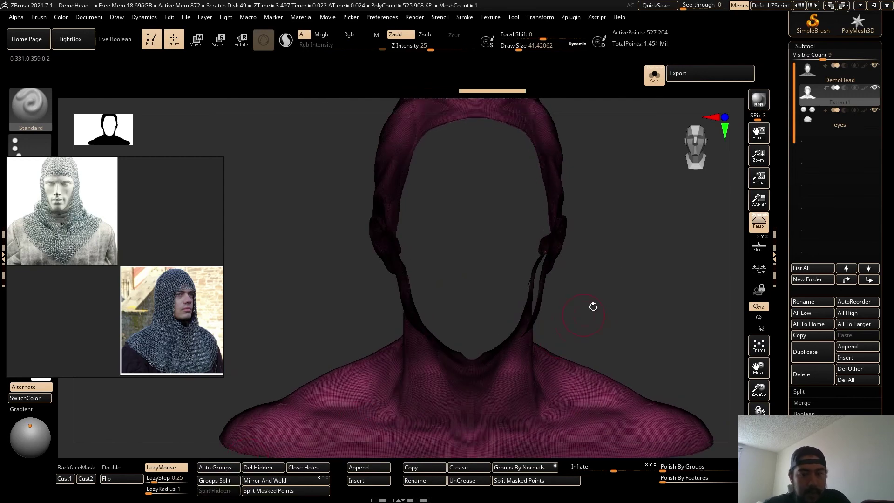
Show the head and eyes again alongside the hood and hide the polyframe.
mouse_move(592, 305)
mouse_down()
mouse_move(588, 295)
mouse_move(616, 298)
mouse_move(577, 309)
mouse_move(553, 283)
mouse_up()
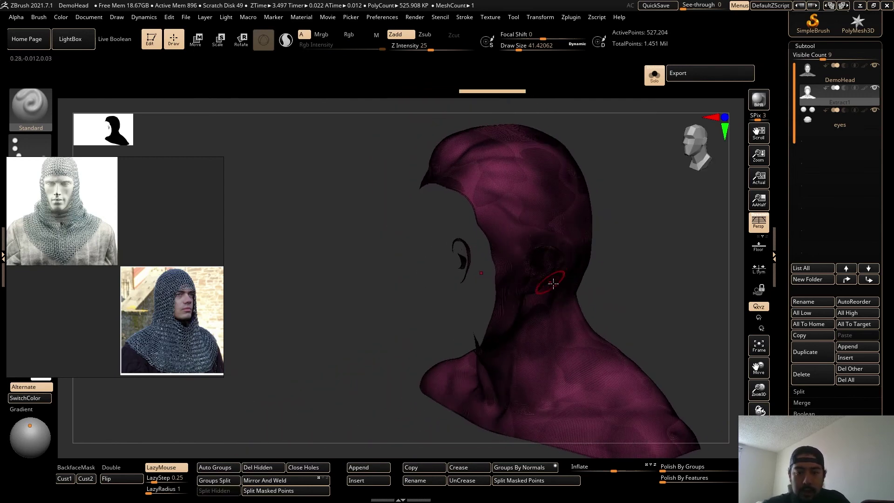
click(653, 76)
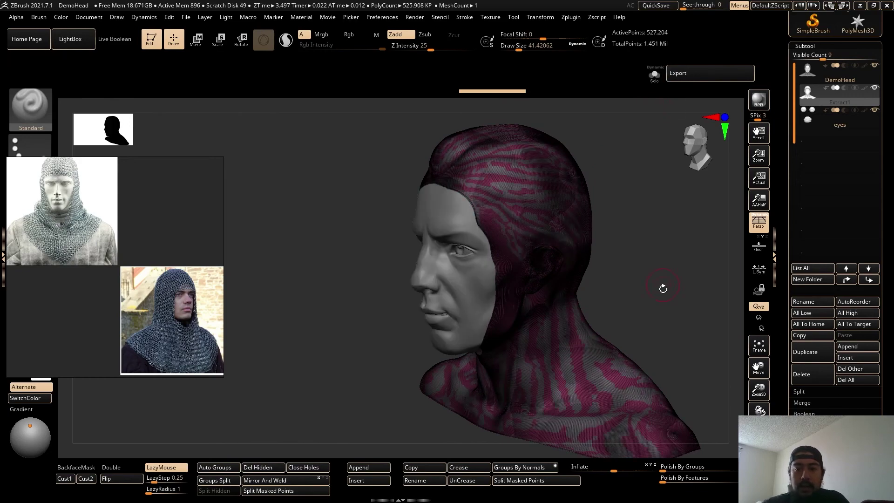
drag(663, 286, 620, 299)
key(shift+f)
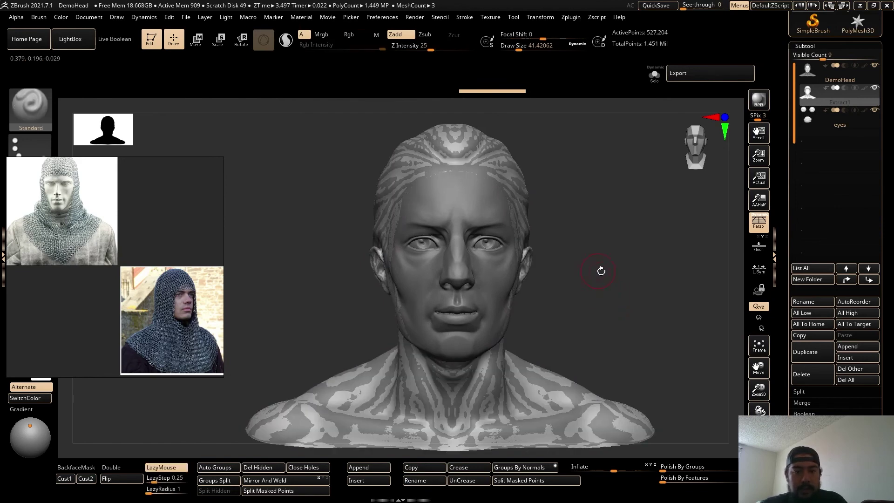
drag(599, 269, 599, 288)
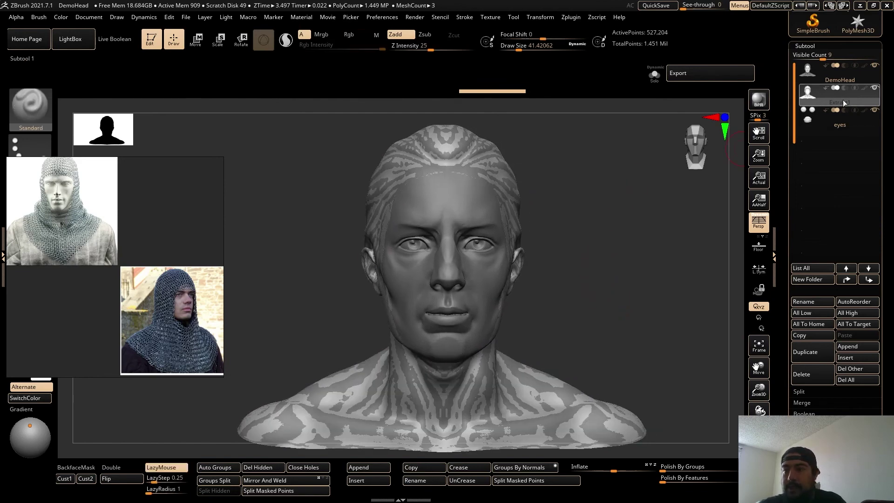
Rename the extracted subtool as Chainmail_Hood.
click(813, 301)
text(Ch)
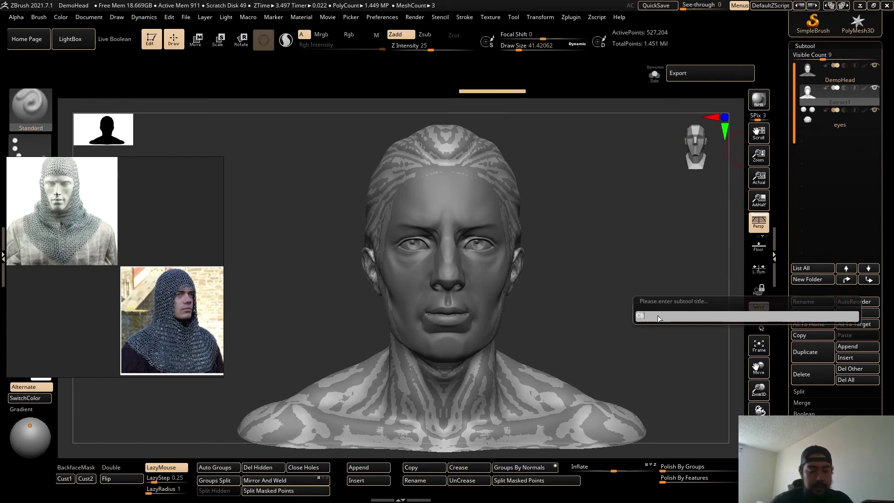
text(ain)
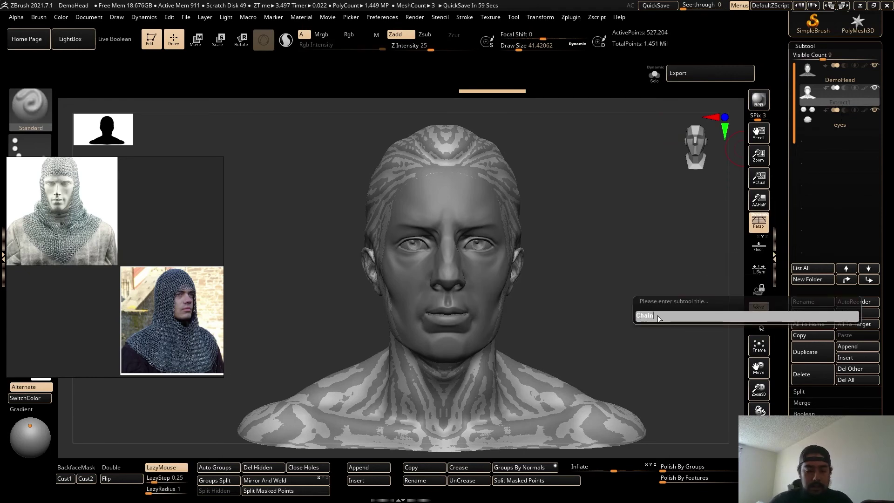
text(mail_Ho)
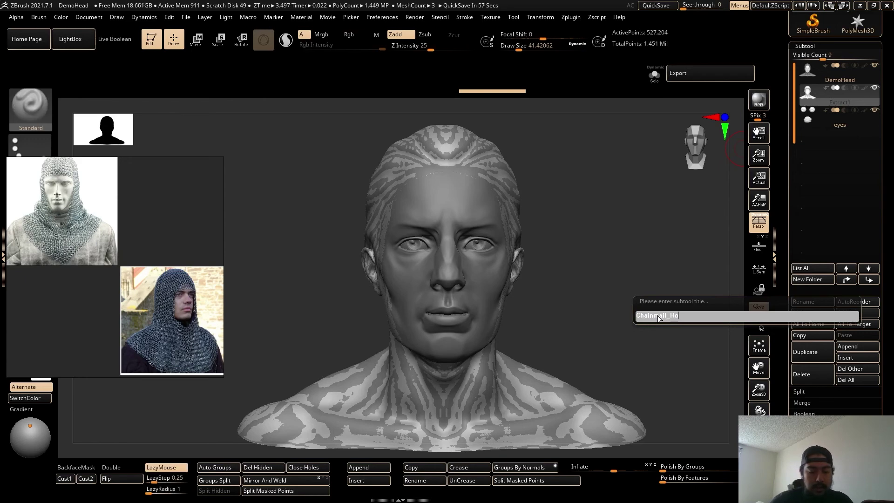
text(od)
key(Return)
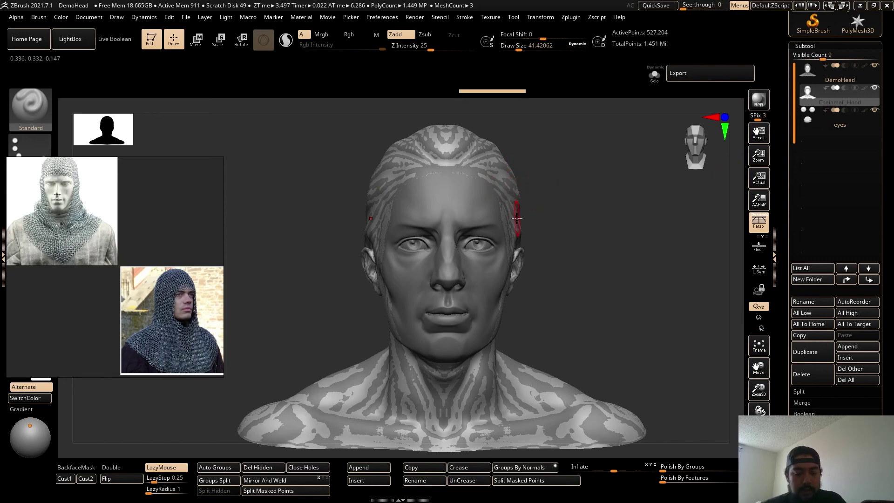
Pull the hood outward around the skull, ears and neck with the Move brush at a Draw Size of about 217 so it covers the head.
key(b)
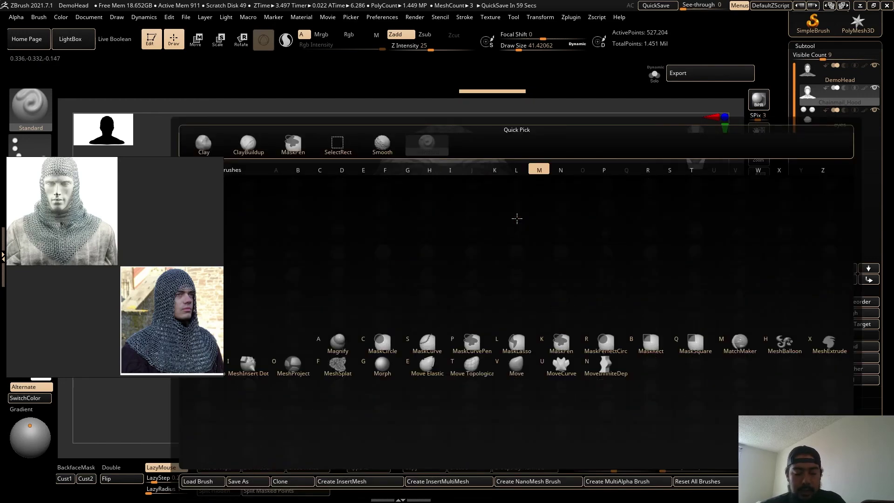
key(m)
key(v)
key(s)
drag(470, 170, 484, 171)
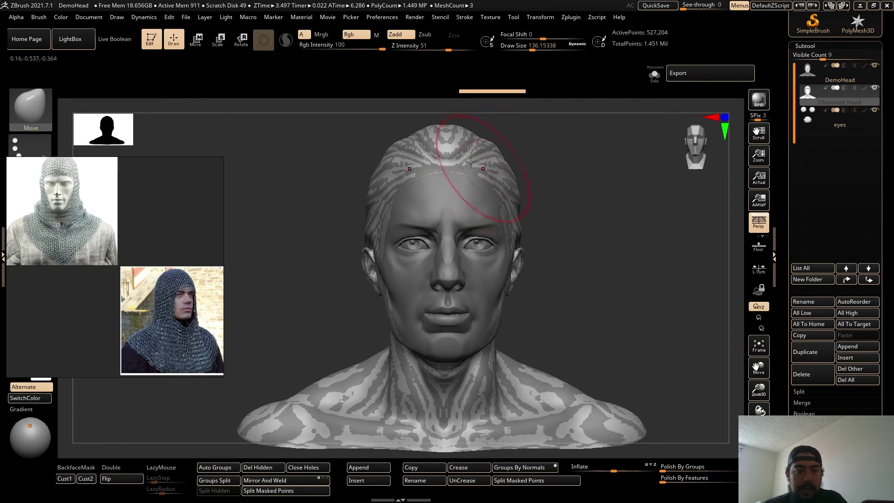
drag(577, 195, 574, 213)
key(s)
drag(466, 176, 504, 199)
drag(641, 201, 569, 198)
drag(571, 197, 579, 194)
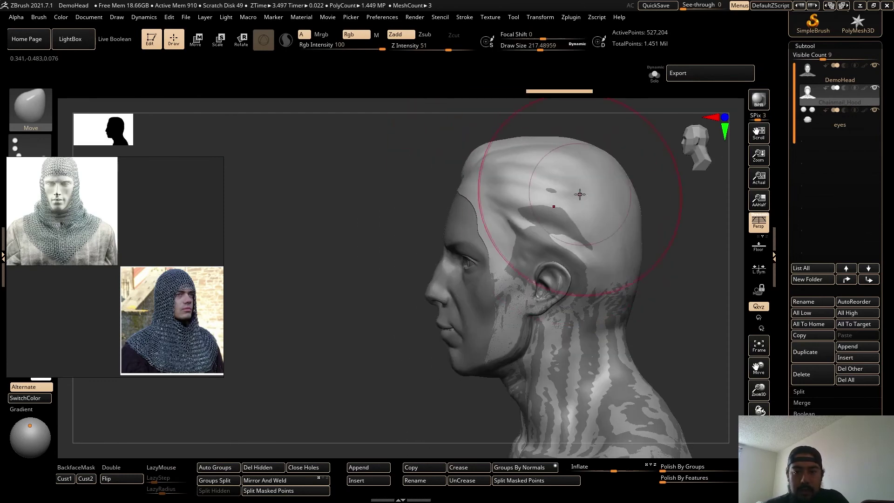
alt+drag(670, 253, 589, 233)
mouse_move(526, 261)
mouse_down()
mouse_move(588, 282)
mouse_move(588, 254)
mouse_move(567, 295)
mouse_move(599, 255)
mouse_move(621, 303)
mouse_up()
mouse_move(604, 335)
mouse_down()
mouse_move(614, 265)
mouse_move(497, 363)
mouse_move(506, 332)
mouse_move(498, 333)
mouse_move(673, 362)
mouse_move(578, 320)
mouse_move(618, 295)
mouse_move(538, 399)
mouse_move(628, 358)
mouse_move(608, 359)
mouse_move(630, 259)
mouse_move(588, 261)
mouse_up()
Reduce the Move brush to a Draw Size of about 80 and display the polyframe on the hood.
key(s)
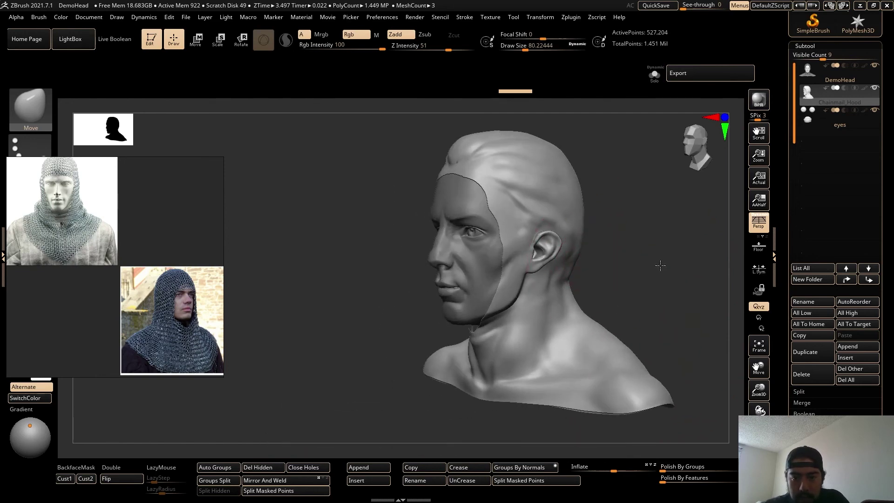
mouse_move(658, 267)
alt+mouse_down()
mouse_move(624, 213)
mouse_move(637, 310)
mouse_move(502, 301)
alt+mouse_up()
key(shift)
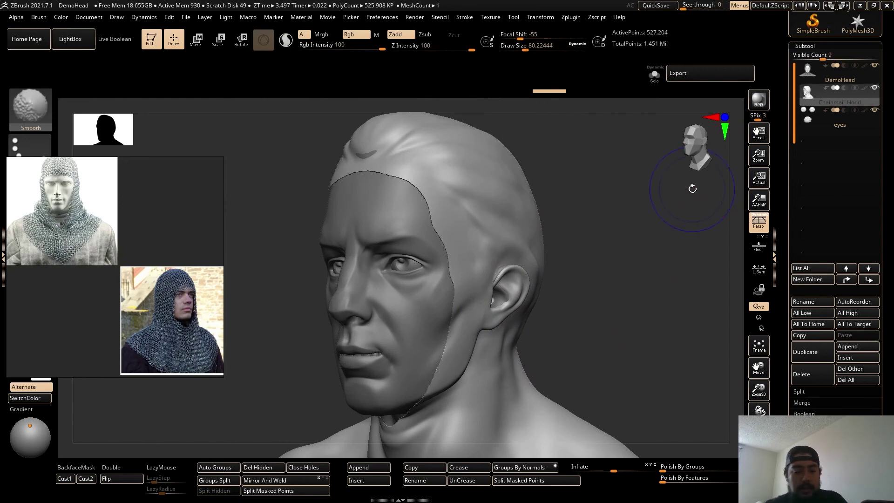
key(shift+f)
mouse_move(609, 256)
mouse_down()
mouse_move(605, 264)
mouse_move(608, 252)
mouse_up()
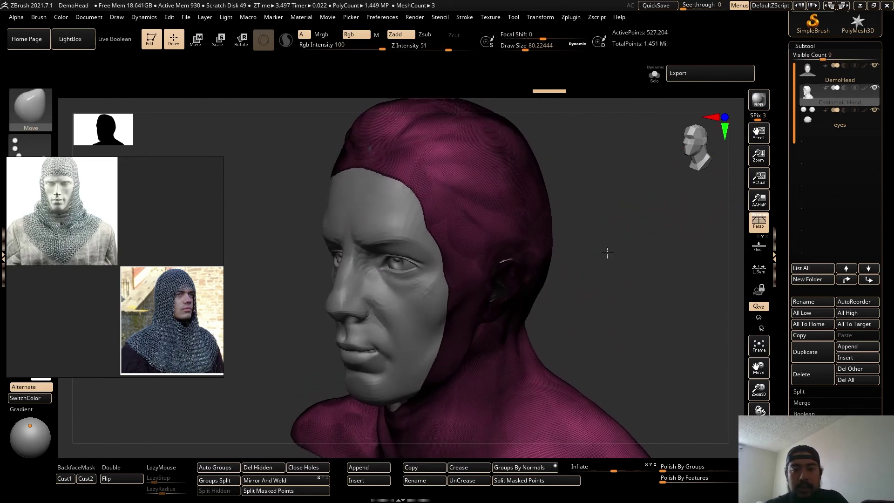
ZRemesh the hood with the target polygon count set to Half.
click(815, 45)
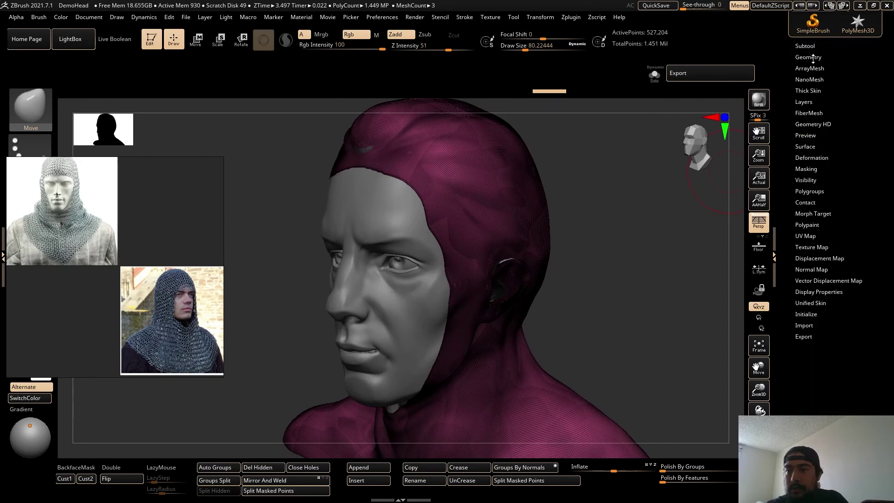
click(813, 57)
click(807, 235)
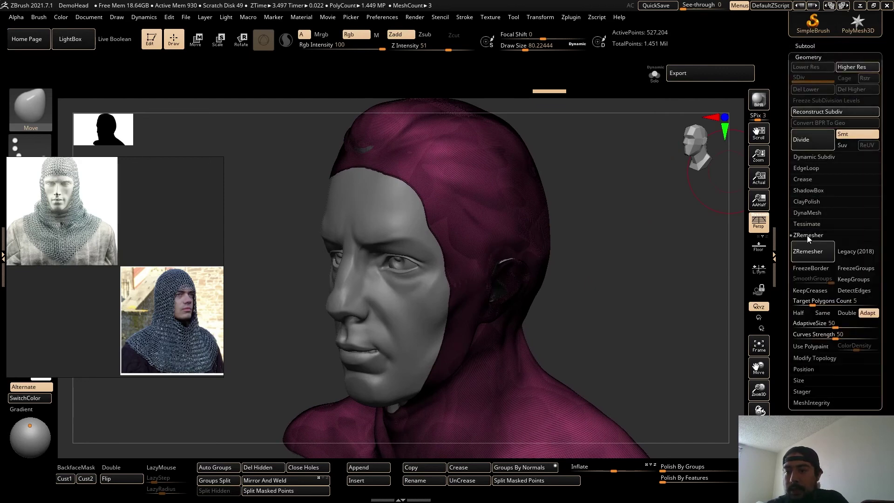
click(805, 315)
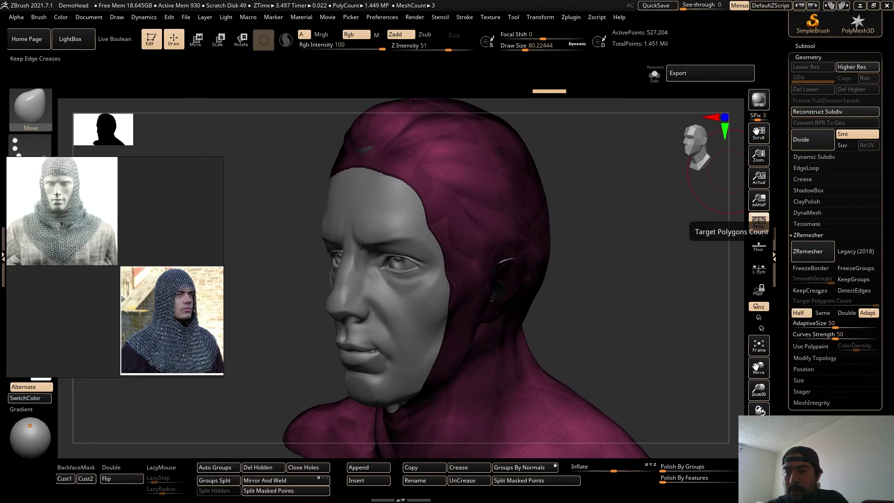
click(816, 252)
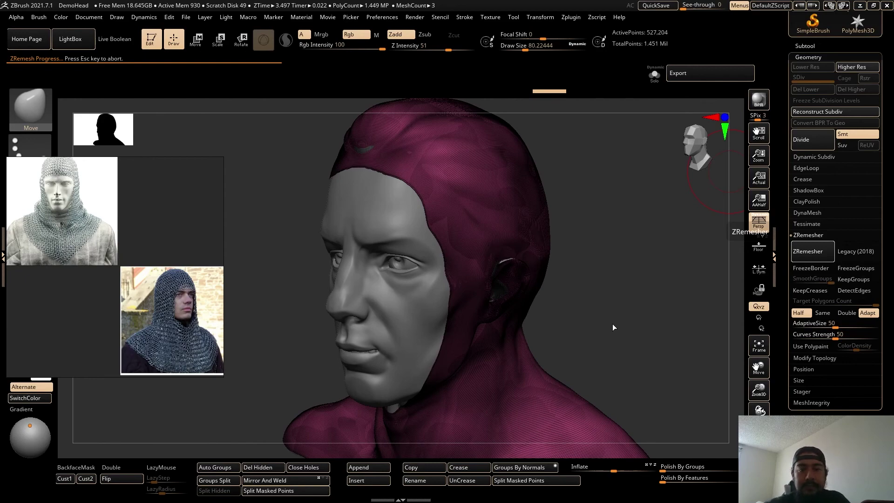
Smooth the hood surface around both ears with the Smooth brush.
mouse_move(630, 267)
mouse_down()
mouse_move(624, 288)
mouse_move(612, 263)
mouse_move(630, 301)
mouse_move(503, 252)
mouse_move(479, 233)
mouse_up()
key(shift)
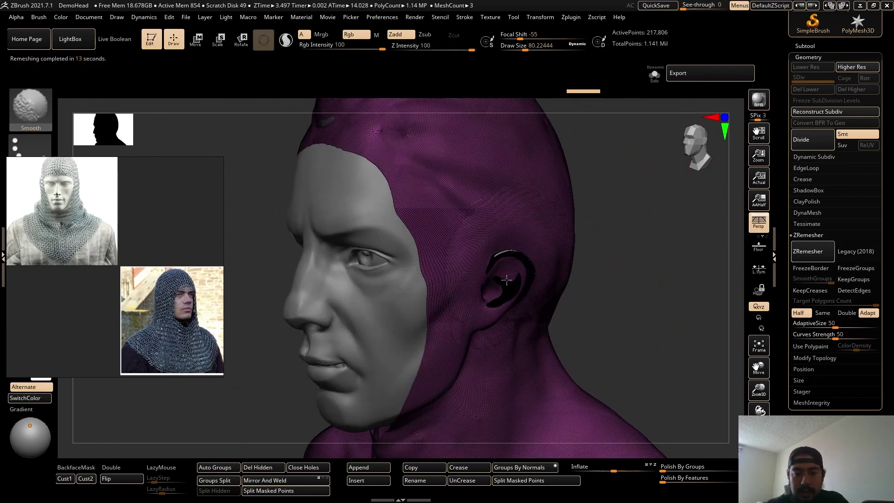
mouse_move(605, 274)
mouse_down()
mouse_move(694, 298)
mouse_move(642, 296)
mouse_up()
shift+drag(405, 291, 423, 263)
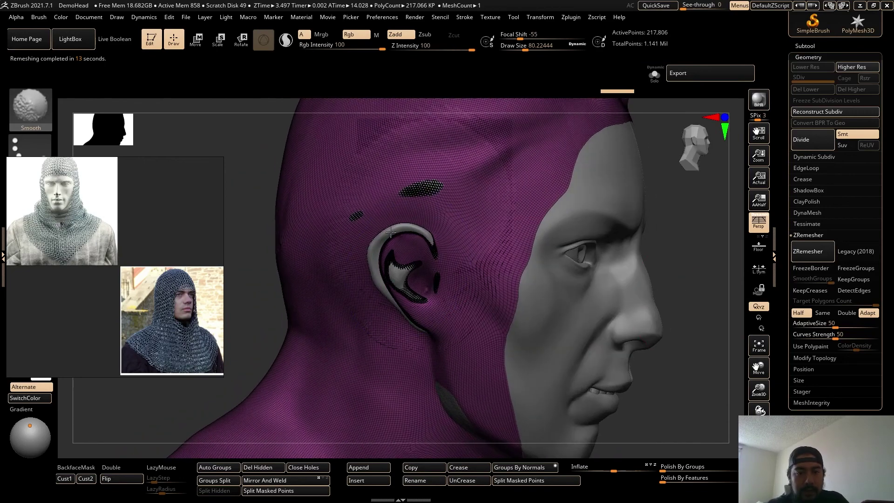
mouse_move(660, 225)
mouse_down()
mouse_move(631, 239)
mouse_move(654, 293)
mouse_move(670, 302)
mouse_move(639, 321)
mouse_move(631, 302)
mouse_up()
Pull the hood outward over the ears with the Move brush and smooth its side up to the temple at a Draw Size of about 83.
key(s)
drag(589, 282, 587, 275)
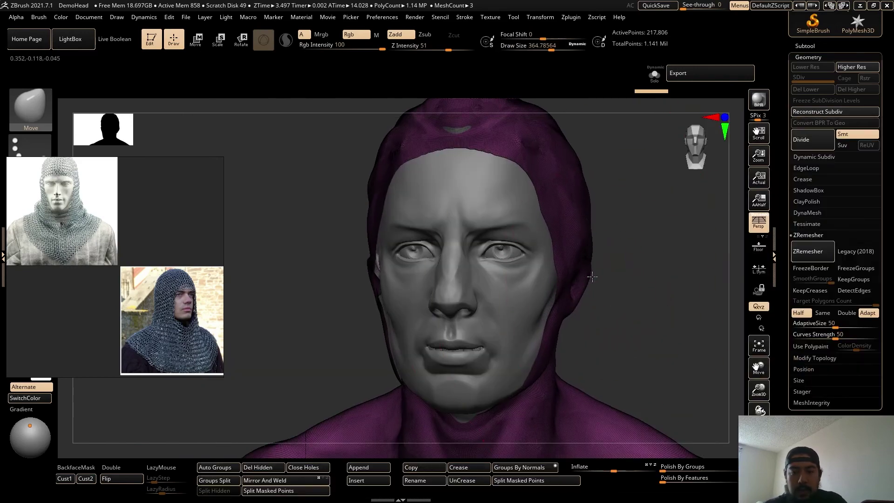
key(s)
drag(571, 308, 562, 308)
mouse_move(666, 313)
mouse_down()
mouse_move(570, 296)
mouse_move(596, 267)
mouse_up()
key(s)
drag(616, 304, 584, 300)
shift+drag(584, 284, 545, 146)
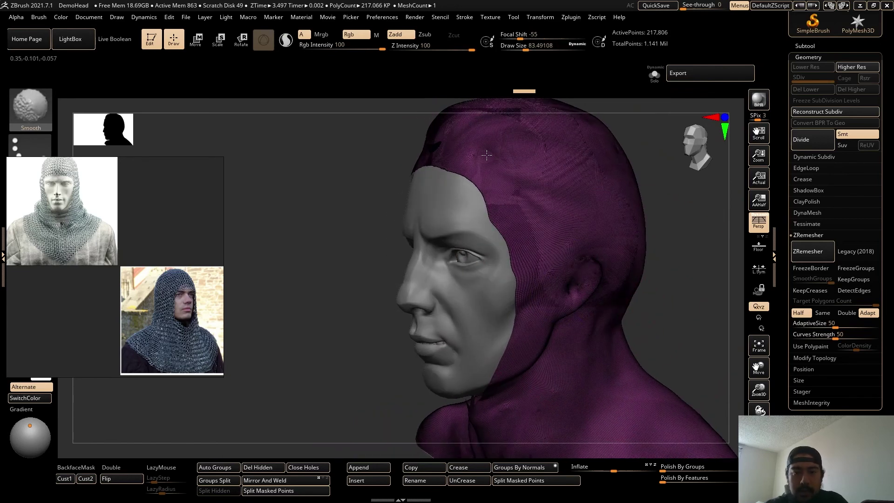
ZRemesh the hood at half density again and smooth the ear areas and the crown.
click(797, 255)
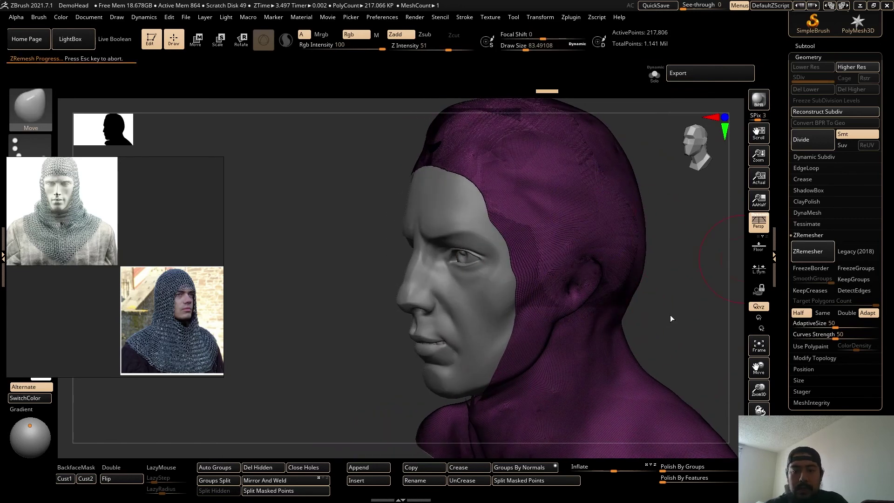
key(shift)
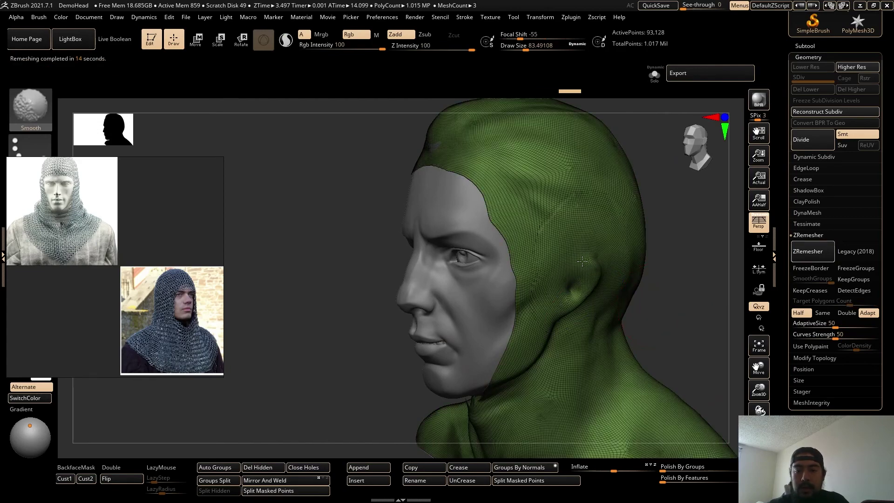
shift+drag(570, 292, 617, 276)
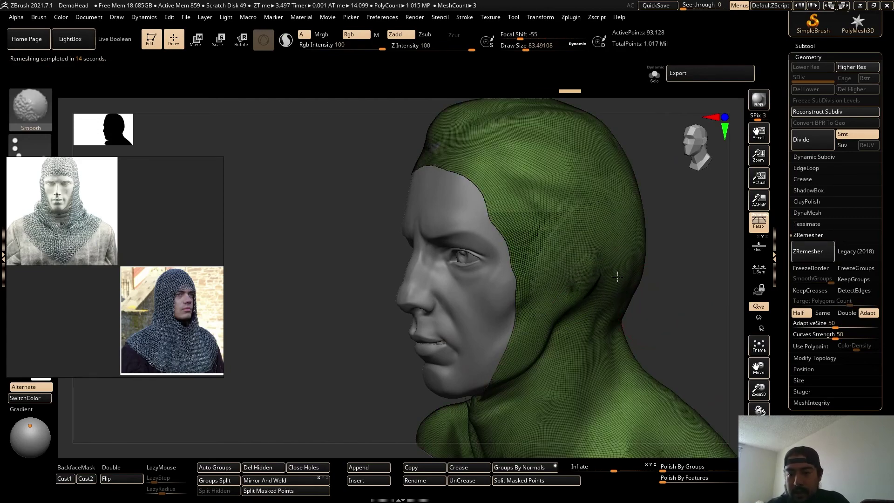
drag(702, 309, 702, 295)
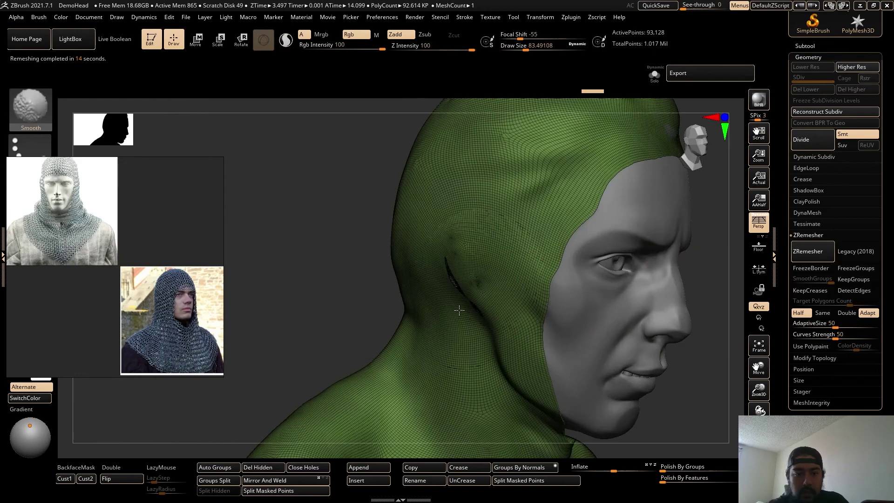
alt+drag(373, 141, 323, 273)
mouse_move(547, 254)
shift+mouse_down()
mouse_move(535, 235)
mouse_move(371, 233)
shift+mouse_up()
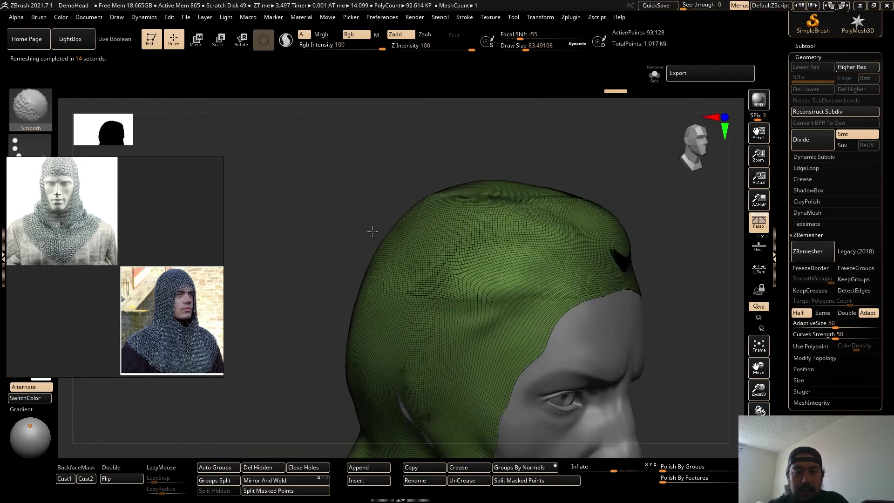
mouse_move(267, 258)
right_down()
mouse_move(429, 235)
mouse_move(740, 280)
right_up()
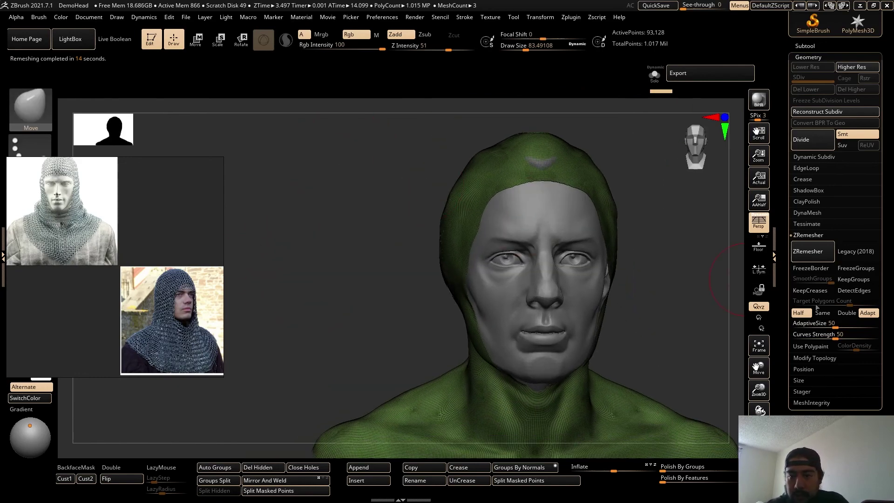
Run another half-density ZRemesh on the hood and raise its front above the forehead with the Move brush at a Draw Size of about 239.
click(811, 255)
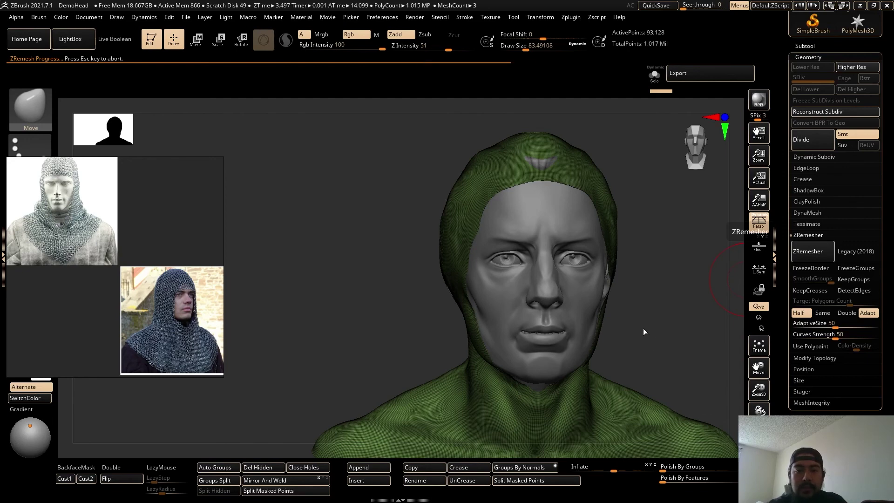
mouse_move(643, 328)
ctrl+right_down()
mouse_move(658, 268)
mouse_move(634, 284)
mouse_move(639, 299)
mouse_move(658, 309)
mouse_move(643, 307)
mouse_move(634, 265)
ctrl+right_up()
key(s)
drag(623, 253, 629, 253)
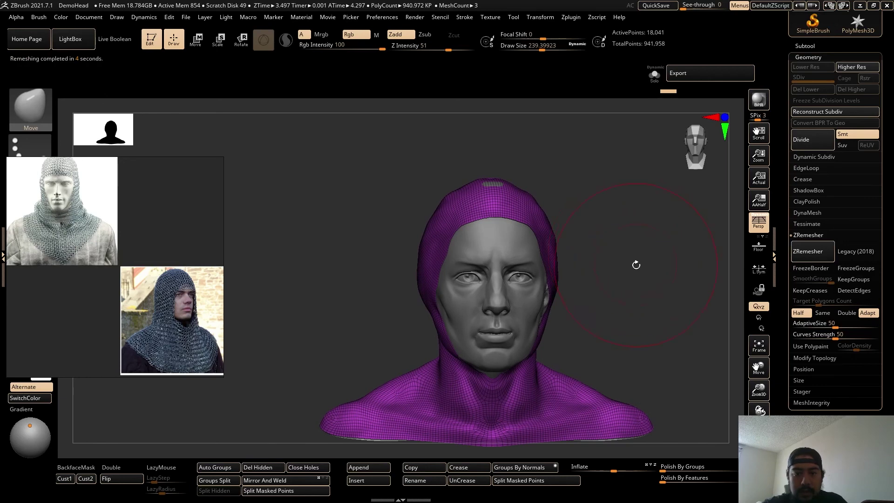
right_drag(635, 261, 621, 254)
drag(495, 188, 489, 181)
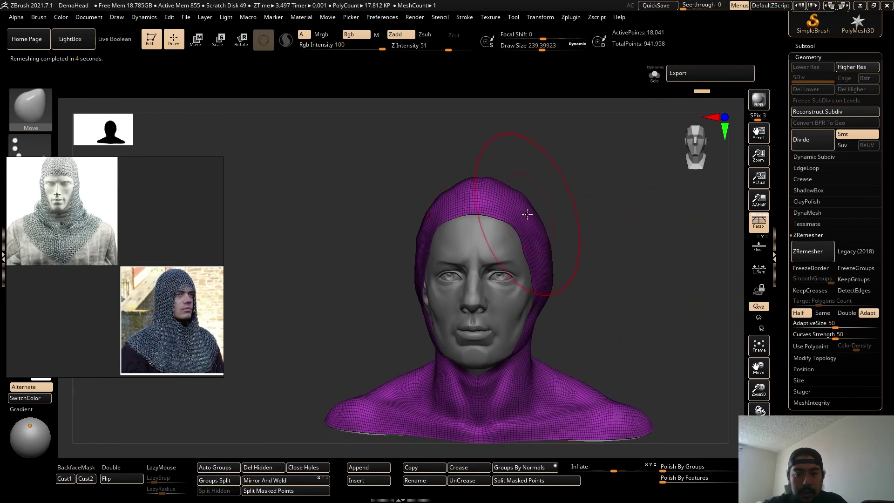
right_drag(523, 203, 316, 299)
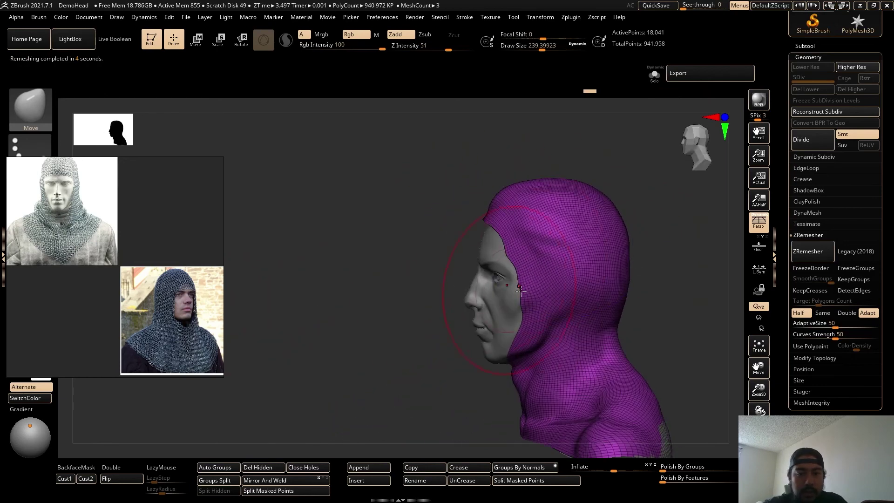
Pull the edge of the face opening forward over the temple and cheek, reducing the Move brush to a Draw Size of about 77.
key(s)
drag(520, 291, 514, 291)
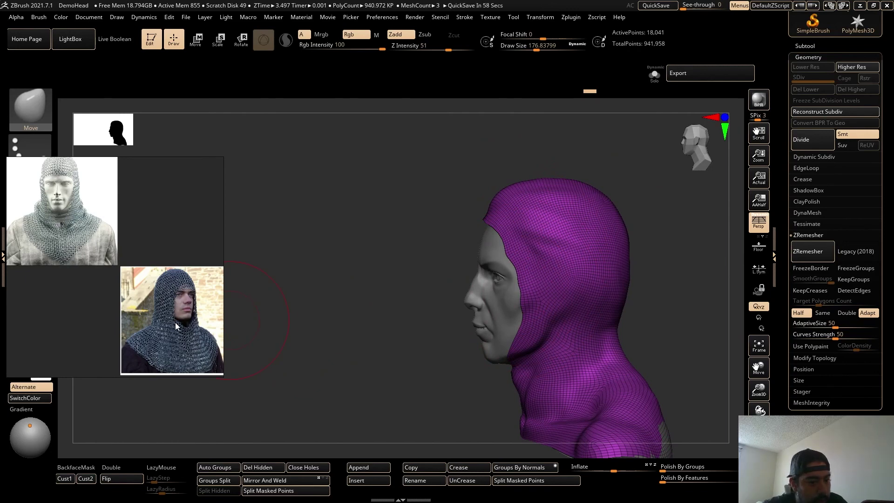
key(s)
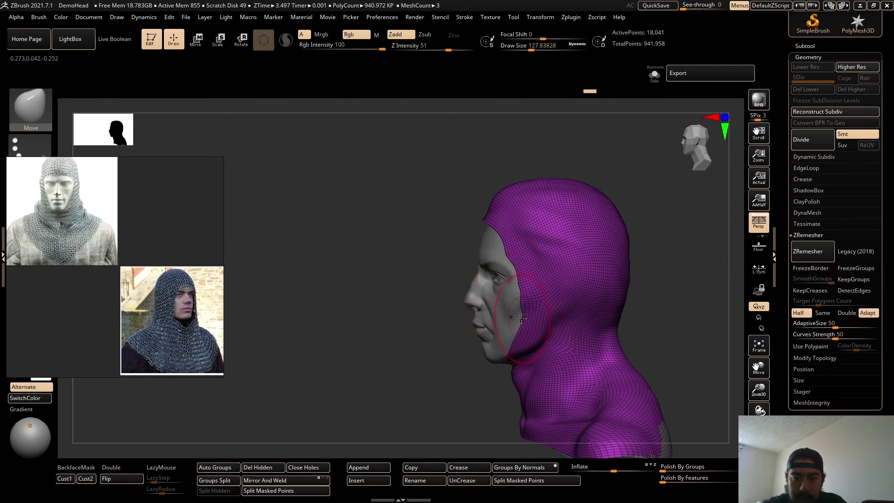
key(s)
mouse_move(517, 302)
mouse_down()
mouse_move(525, 302)
mouse_move(514, 277)
mouse_up()
key(s)
click(507, 285)
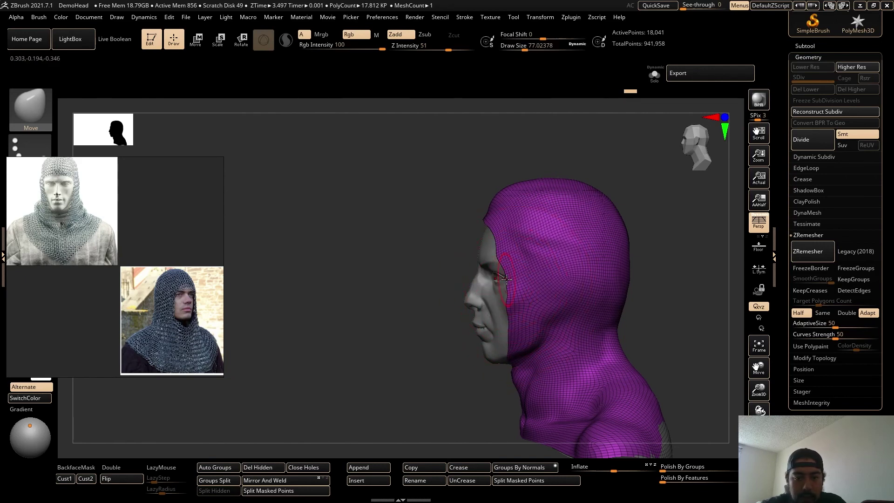
drag(507, 321, 508, 317)
Round out the hood's forehead and crown with the Move brush and smooth its sides, using Draw Sizes between about 132 and 324.
key(s)
click(491, 249)
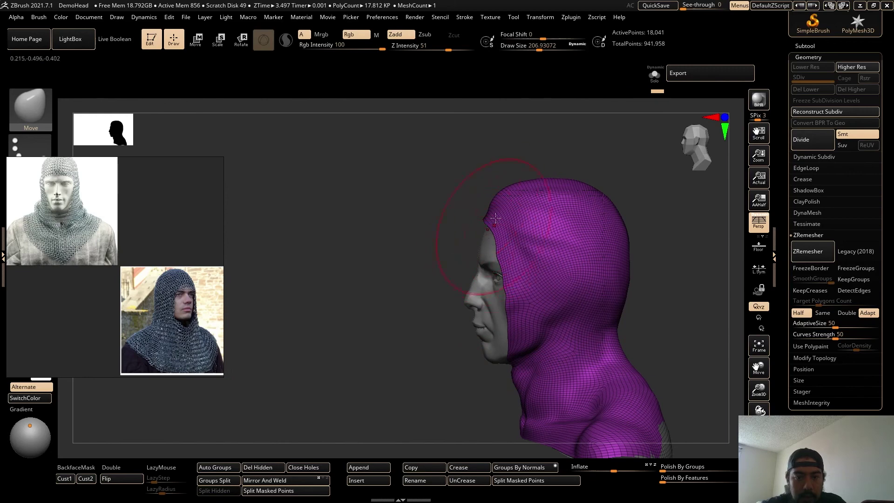
drag(499, 191, 605, 230)
key(ctrl+z)
mouse_move(653, 322)
mouse_down()
mouse_move(642, 250)
mouse_move(535, 264)
mouse_move(489, 288)
mouse_up()
key(s)
click(540, 285)
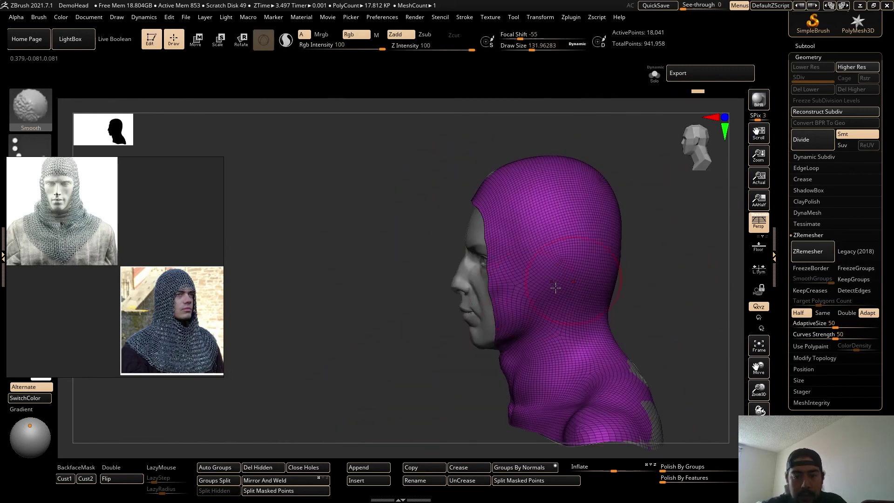
mouse_move(484, 249)
mouse_down()
mouse_move(600, 340)
mouse_move(621, 342)
mouse_move(525, 325)
mouse_move(577, 326)
mouse_up()
drag(485, 183, 505, 202)
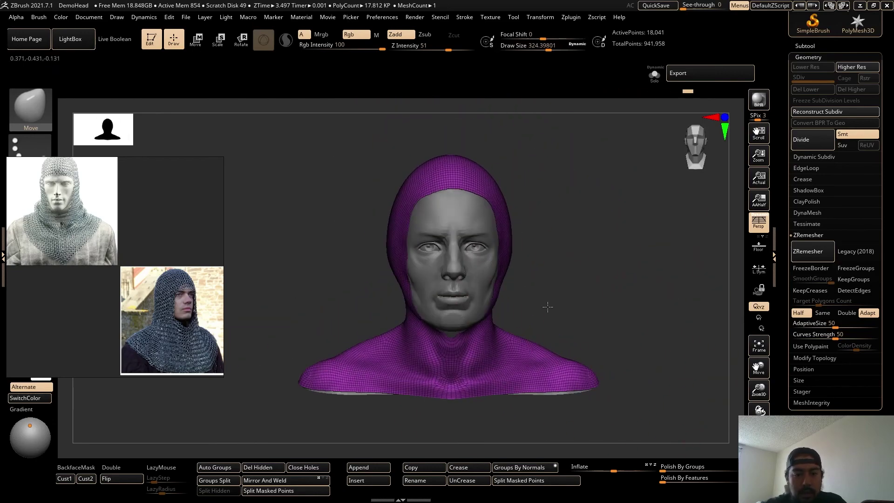
Flare the hood outward from the neck toward the shoulders with the Move brush, then reduce the Draw Size to about 145.
key(s)
click(525, 326)
mouse_move(549, 303)
mouse_down()
mouse_move(548, 271)
mouse_move(498, 303)
mouse_move(531, 315)
mouse_up()
mouse_move(605, 280)
mouse_down()
mouse_move(582, 275)
mouse_move(591, 276)
mouse_up()
key(s)
drag(492, 287, 463, 284)
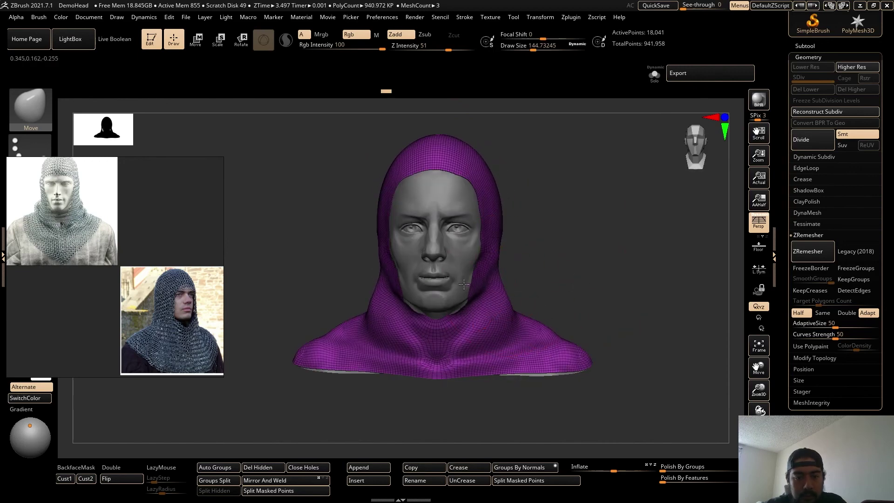
Lower the hood opening beneath the chin and widen the fabric beside the jaw with the Move brush at a Draw Size of about 101.
mouse_move(596, 286)
mouse_down()
mouse_move(528, 309)
mouse_move(503, 294)
mouse_move(429, 280)
mouse_up()
key(s)
key(s)
click(425, 280)
drag(364, 268, 362, 262)
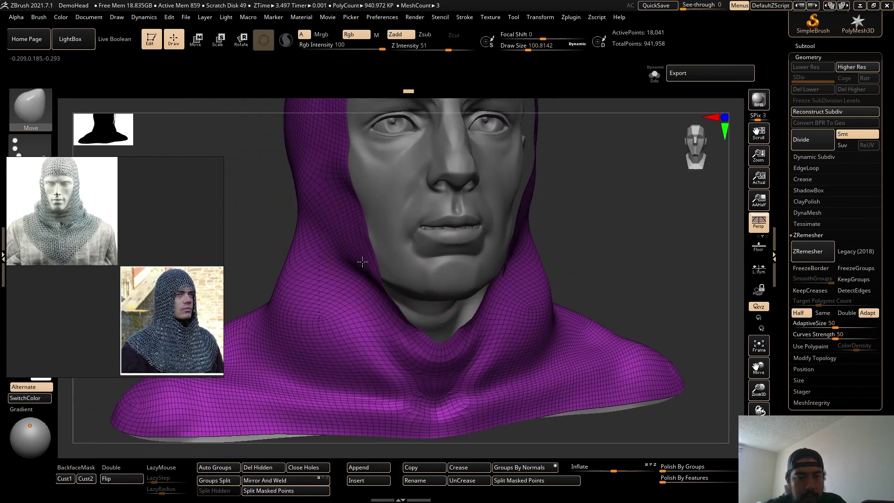
drag(605, 268, 566, 276)
mouse_move(326, 291)
mouse_down()
mouse_move(235, 282)
mouse_move(307, 296)
mouse_up()
Adjust the front of the throat with the Move brush at a Draw Size of about 65 and smooth the hood's collar and forehead area.
key(s)
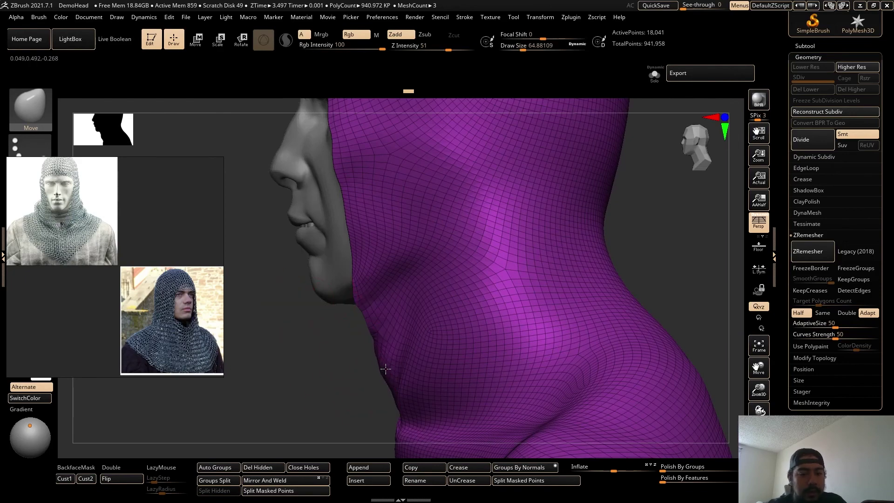
drag(343, 389, 392, 370)
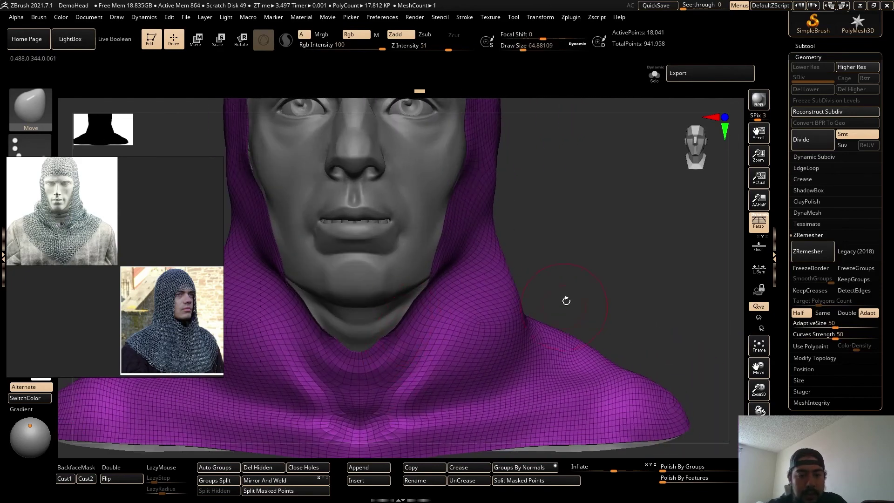
alt+drag(566, 300, 618, 243)
key(shift)
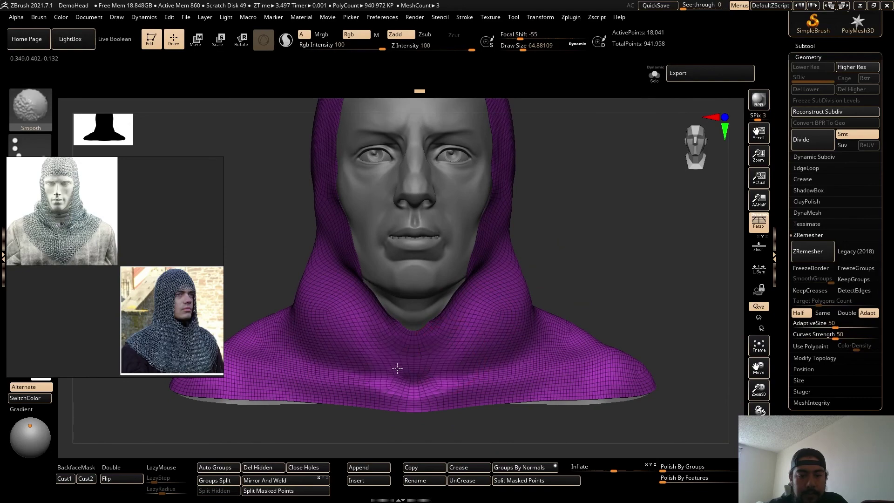
drag(583, 354, 563, 236)
shift+drag(428, 272, 489, 279)
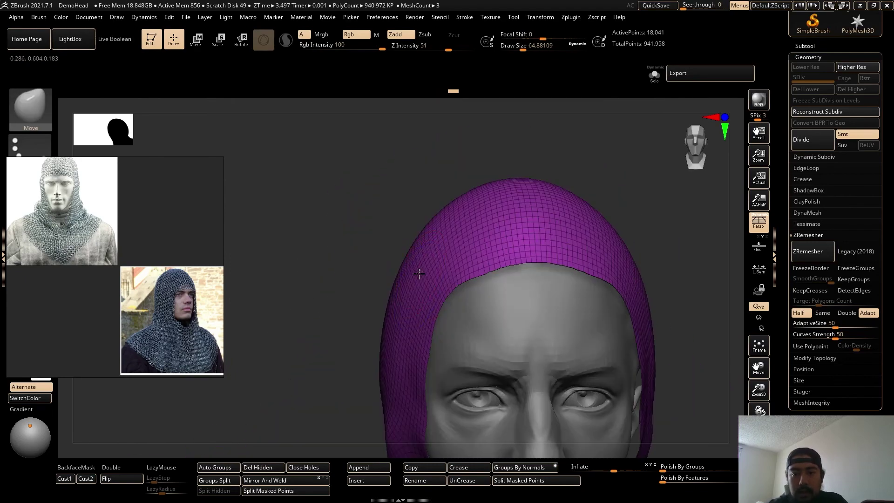
ZRemesh the reshaped hood with the target polygon count set to Same.
alt+drag(710, 334, 720, 224)
drag(647, 196, 781, 331)
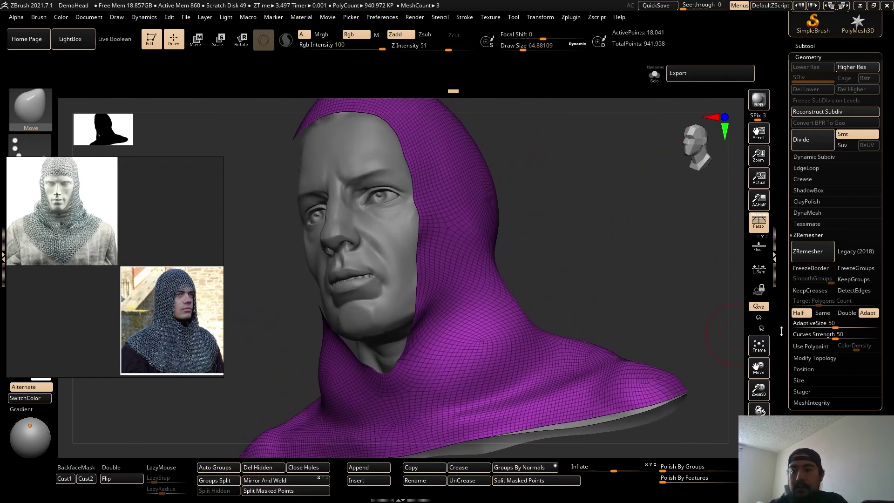
click(822, 313)
mouse_move(599, 265)
shift+mouse_down()
mouse_move(559, 219)
mouse_move(593, 267)
shift+mouse_up()
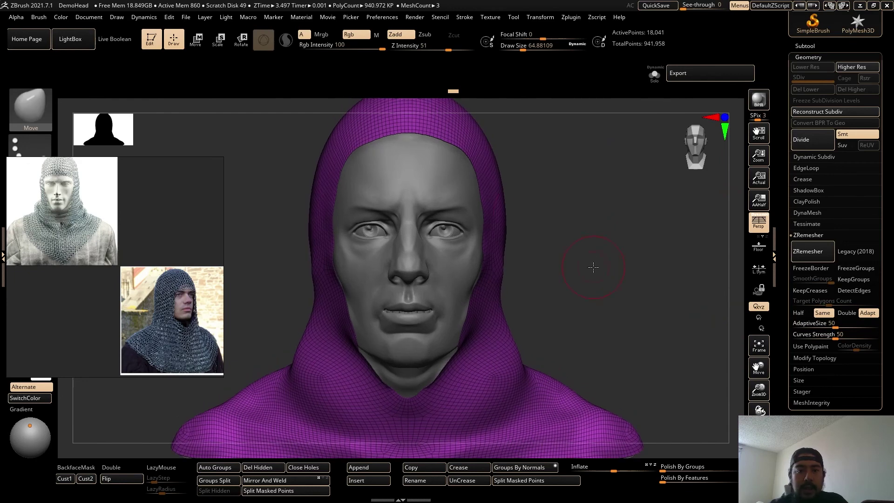
alt+drag(590, 299, 629, 269)
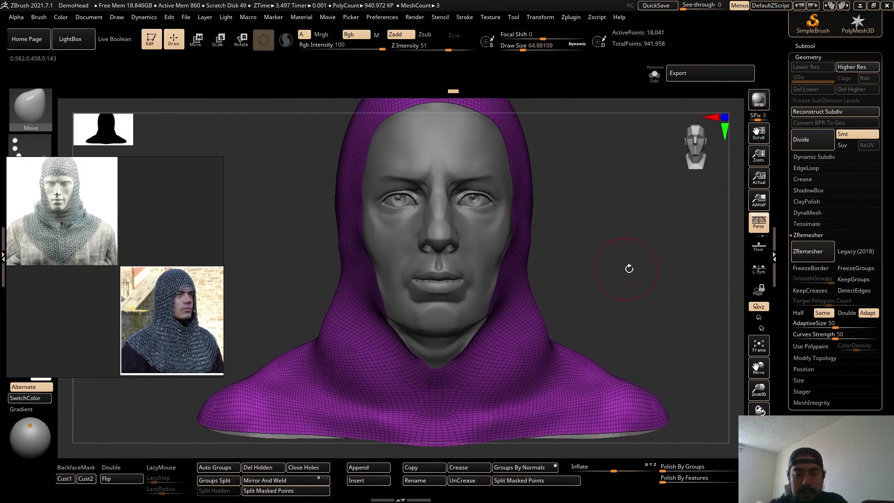
click(815, 249)
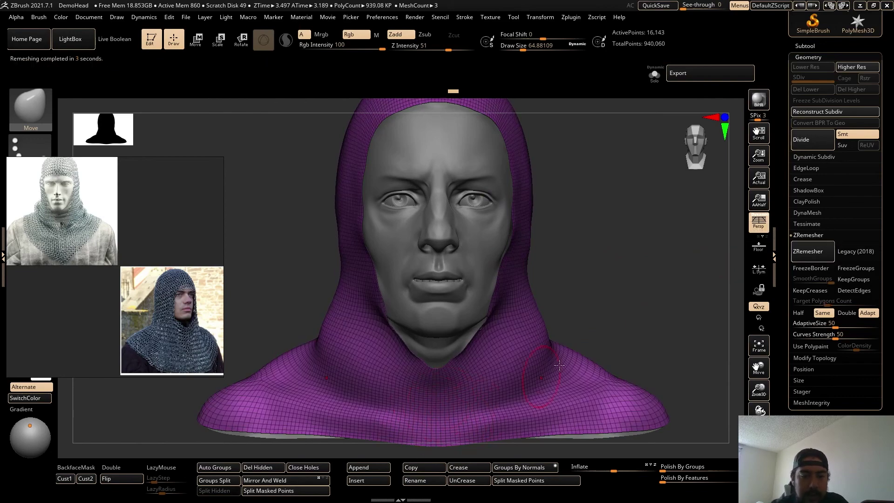
Smooth the remeshed hood across the head and around its back.
mouse_move(616, 268)
mouse_down()
mouse_move(609, 313)
mouse_move(569, 295)
mouse_move(630, 248)
mouse_move(612, 302)
mouse_move(619, 307)
mouse_move(638, 287)
mouse_move(623, 284)
mouse_up()
shift+drag(418, 228, 453, 232)
drag(652, 251, 554, 233)
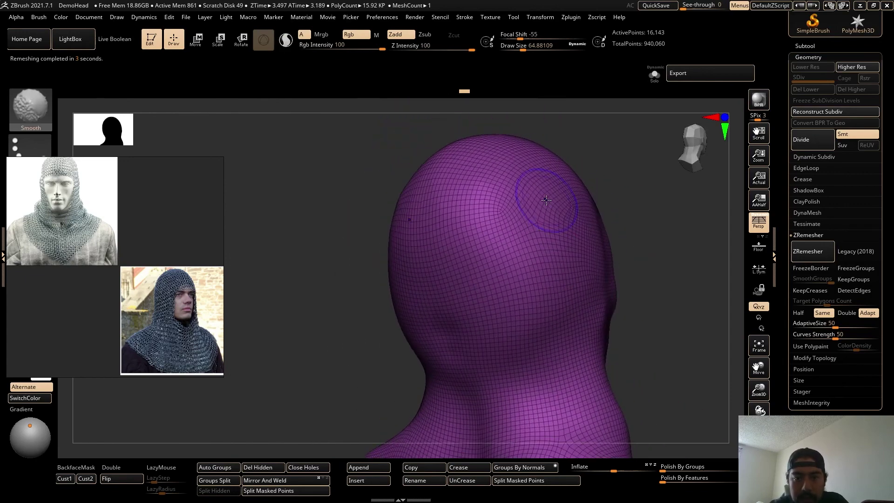
Pull the back of the hood outward behind the neck with the Move brush at a Draw Size of about 318.
drag(634, 350, 718, 341)
drag(611, 326, 631, 316)
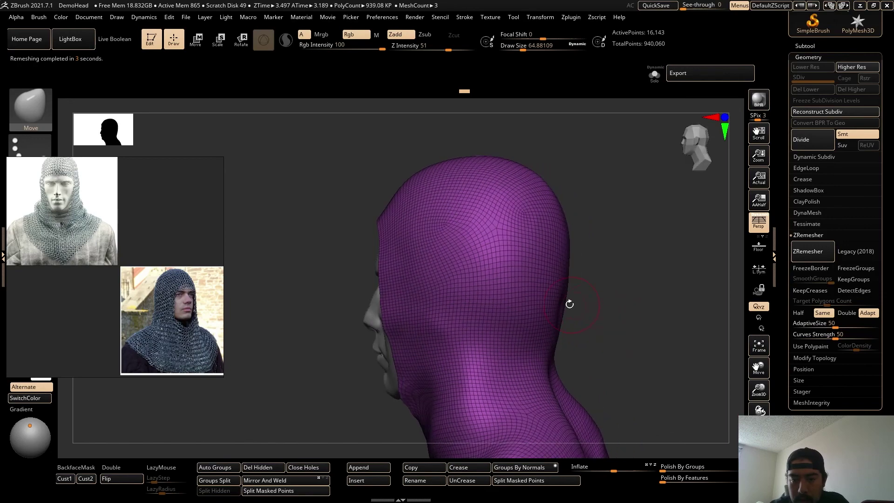
mouse_move(568, 306)
mouse_down()
mouse_move(594, 331)
mouse_move(594, 318)
mouse_move(603, 318)
mouse_up()
key(s)
drag(561, 371, 588, 367)
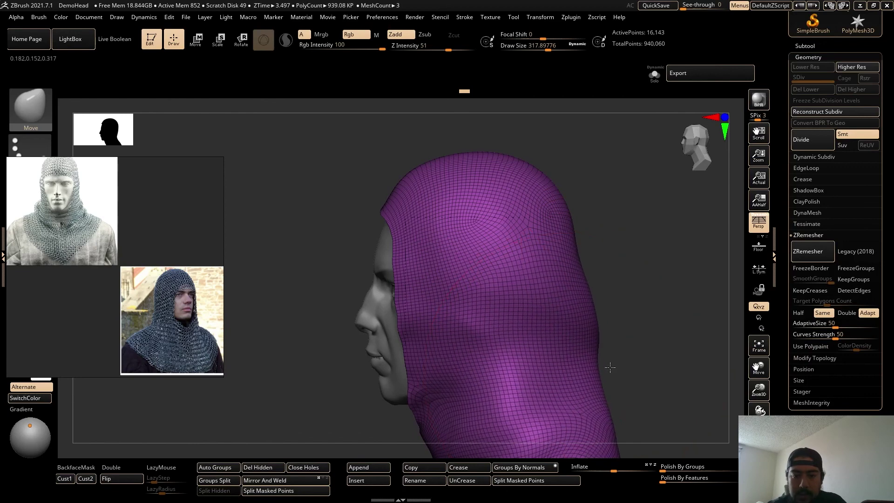
key(s)
drag(599, 315, 585, 319)
Hide the hood's polyframe and check its draped shape from behind and in front.
drag(644, 338, 371, 318)
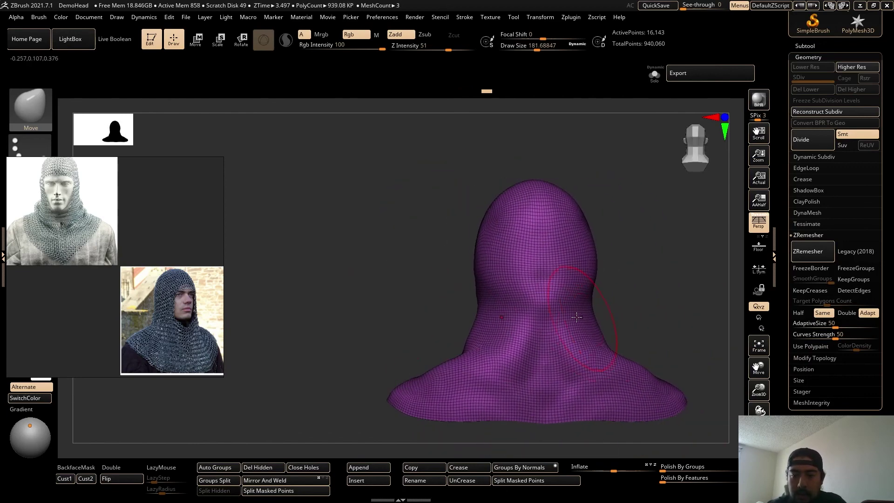
drag(619, 319, 499, 279)
mouse_move(573, 269)
alt+mouse_down()
mouse_move(585, 311)
mouse_move(498, 307)
alt+mouse_up()
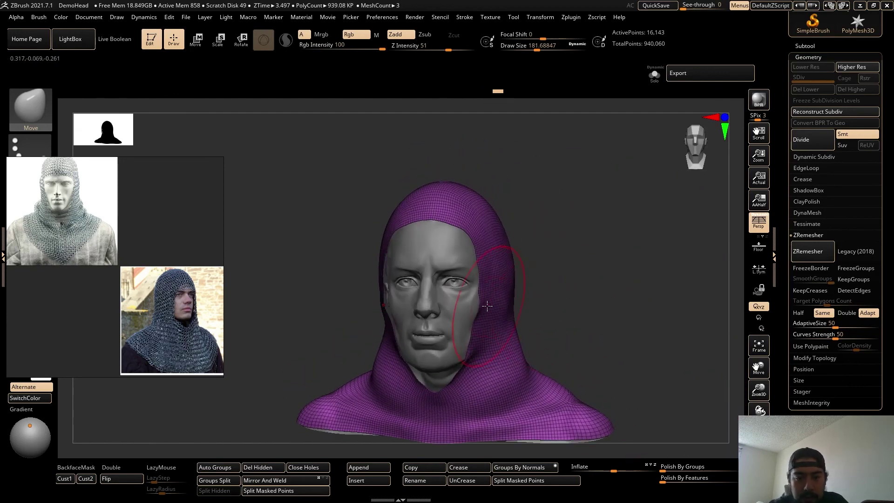
key(shift+f)
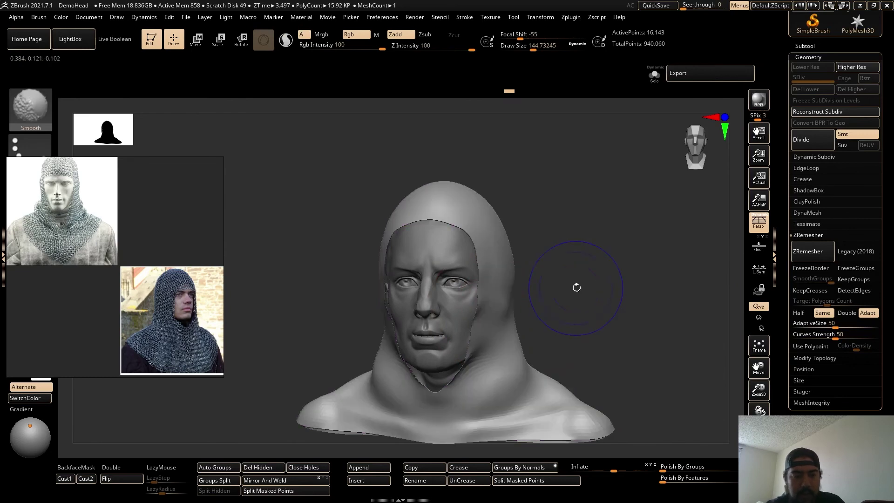
drag(577, 287, 615, 314)
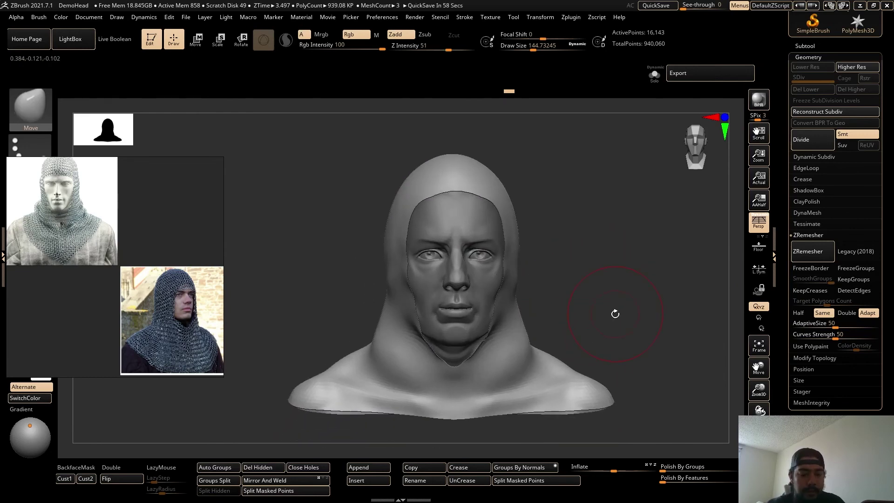
mouse_move(609, 290)
alt+mouse_down()
mouse_move(578, 295)
mouse_move(612, 281)
mouse_move(595, 291)
mouse_move(604, 288)
alt+mouse_up()
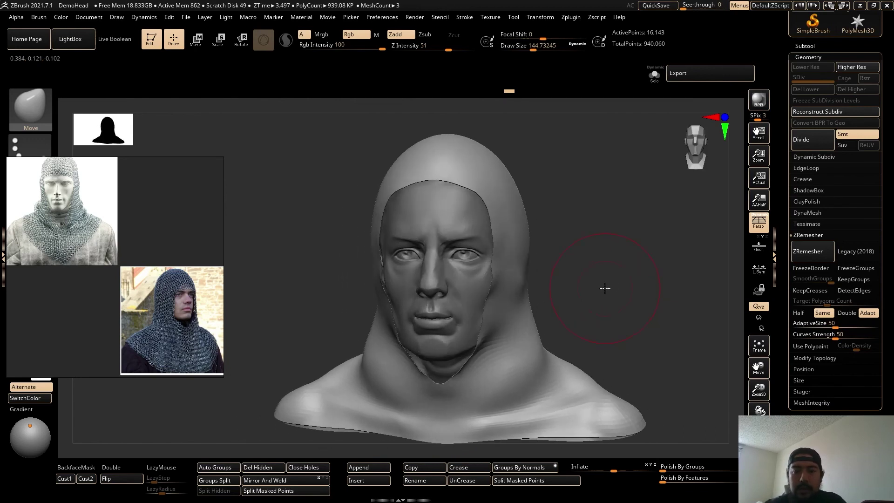
Turn on Dynamic Subdiv for the hood and check the base topology by briefly displaying the polyframe.
click(810, 56)
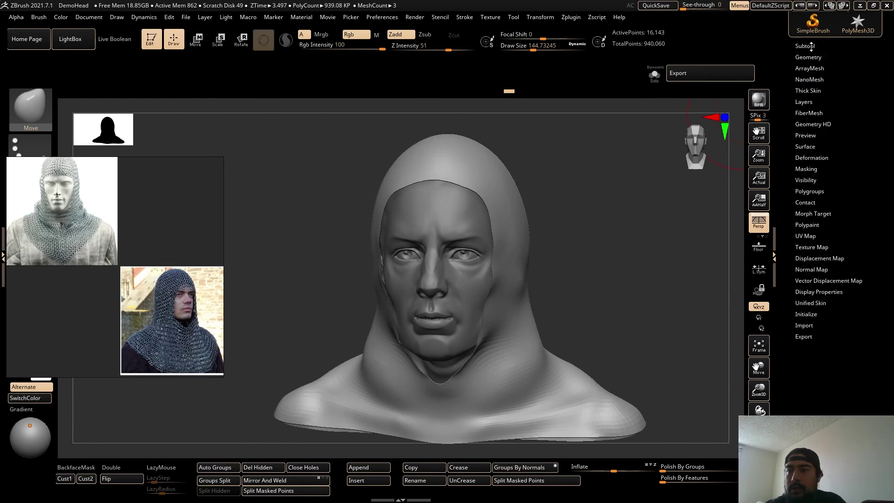
click(808, 57)
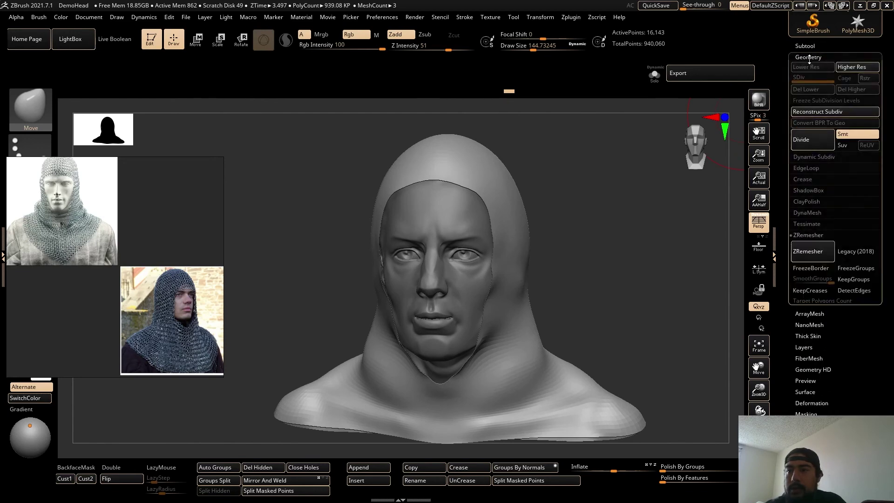
click(810, 157)
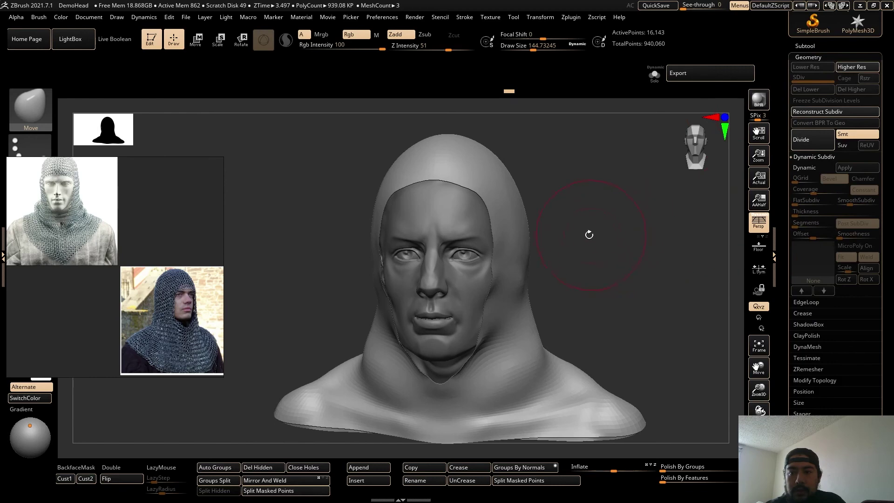
alt+drag(588, 234, 591, 261)
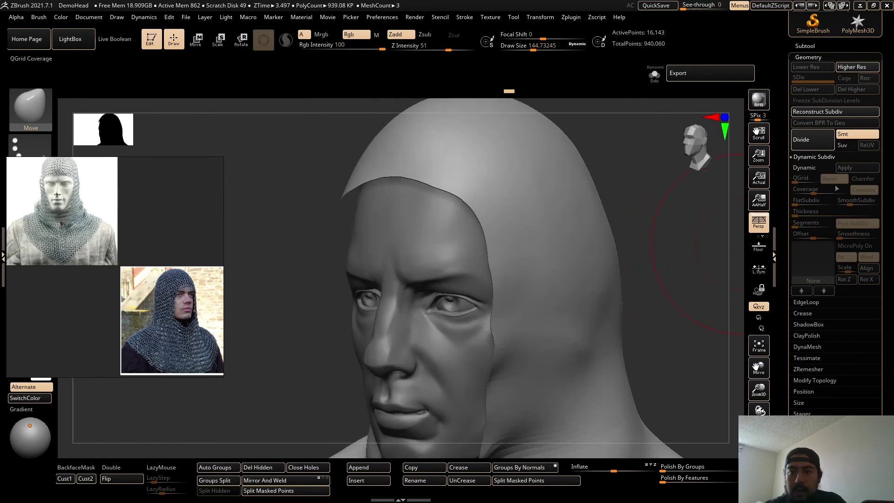
click(810, 167)
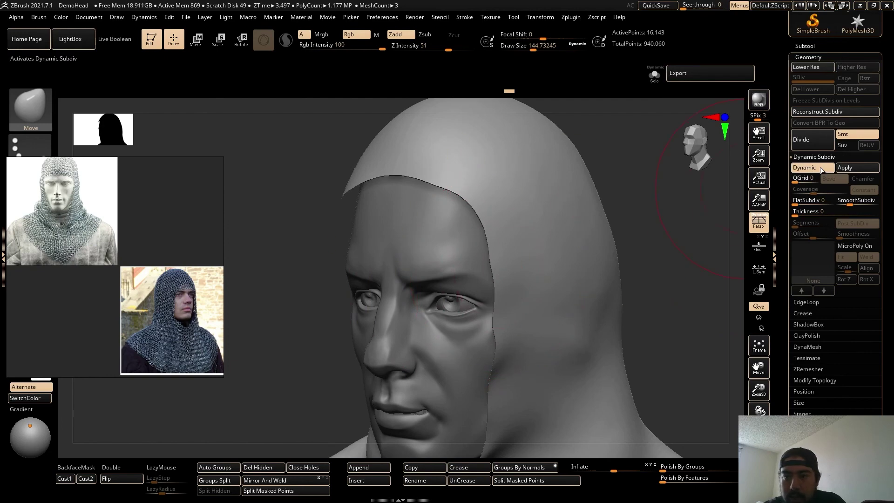
key(shift+f)
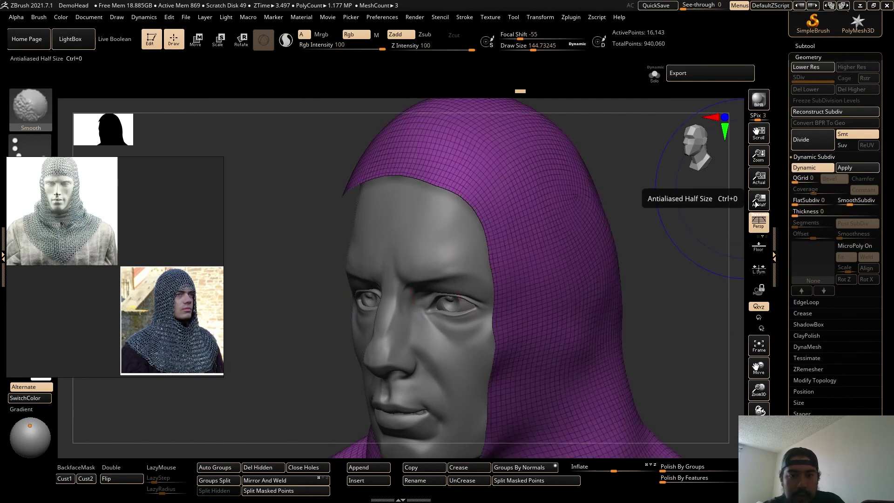
key(shift+f)
mouse_move(675, 249)
mouse_down()
mouse_move(652, 253)
mouse_move(646, 268)
mouse_move(663, 273)
mouse_up()
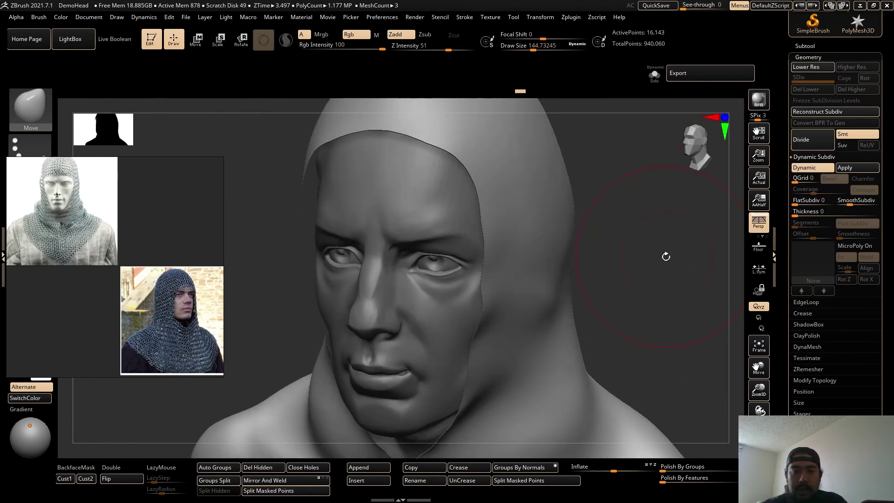
drag(672, 255, 689, 251)
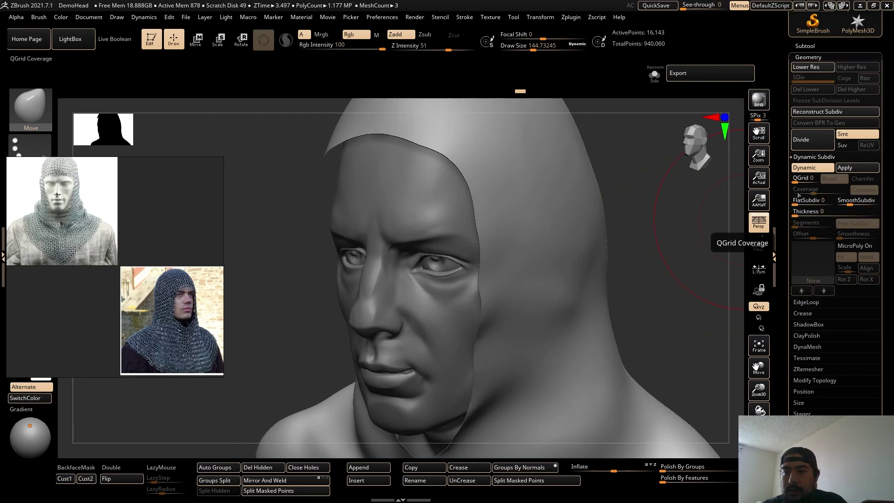
Compare SmoothSubdiv levels 0 and 2 on the hood, leaving the level at 0.
drag(851, 204, 836, 204)
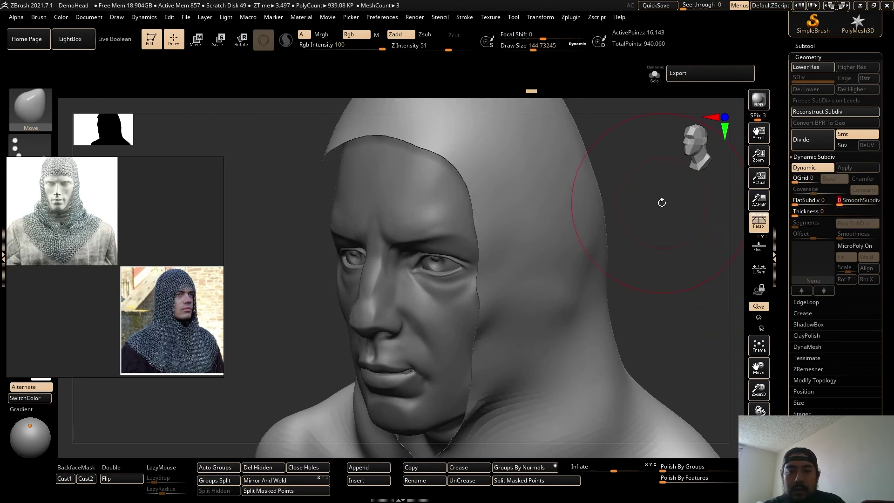
drag(838, 201, 850, 201)
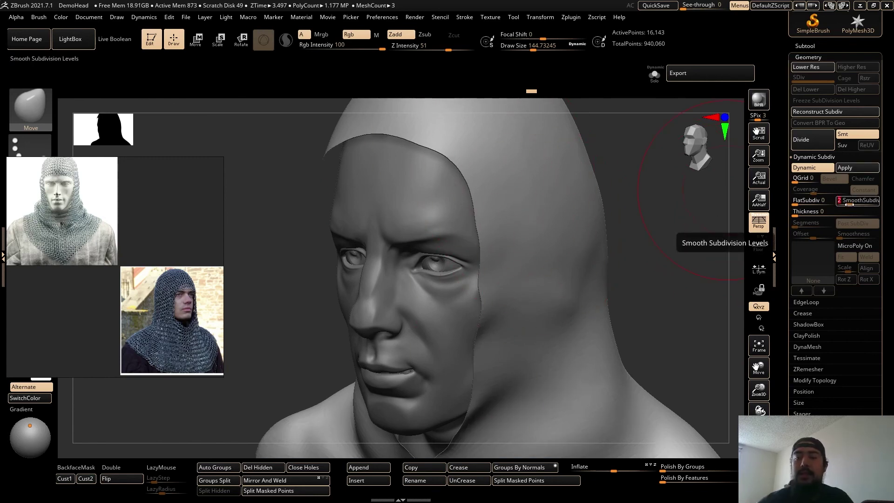
drag(849, 204, 837, 202)
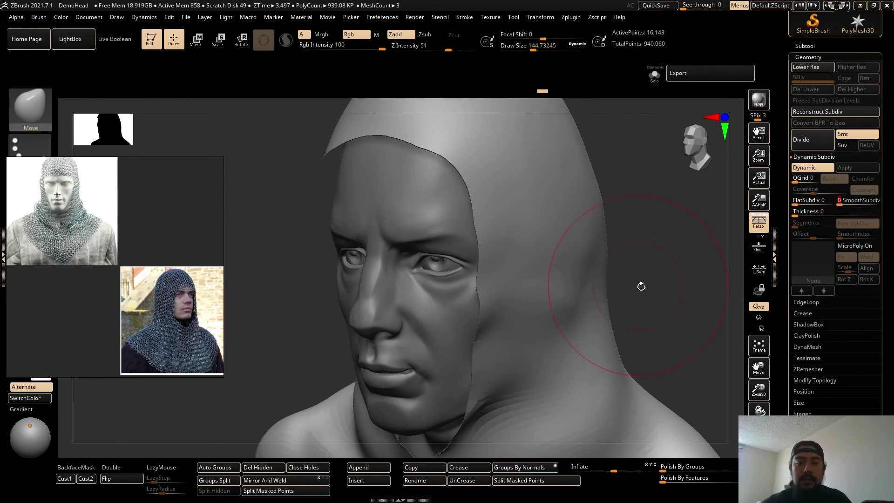
mouse_move(640, 286)
mouse_down()
mouse_move(664, 277)
mouse_move(652, 289)
mouse_move(646, 263)
mouse_move(657, 280)
mouse_move(648, 280)
mouse_up()
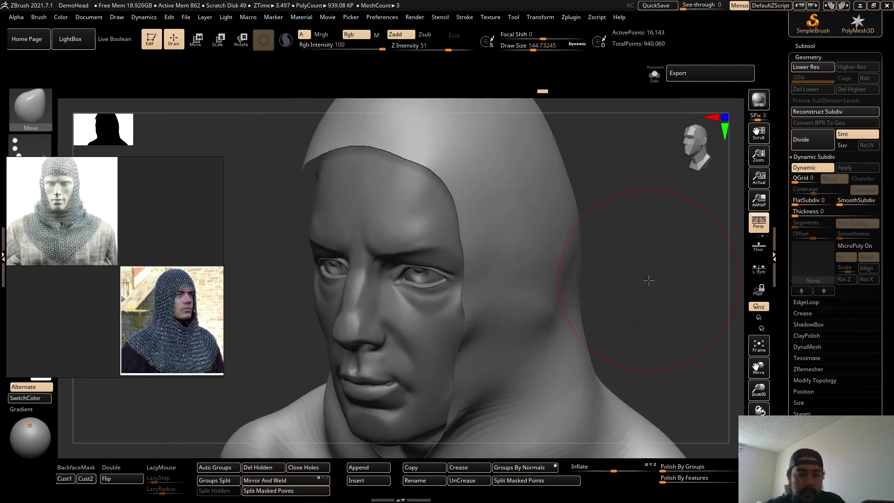
Turn on MicroPoly for the hood and apply the Chainmail02 pattern.
click(847, 248)
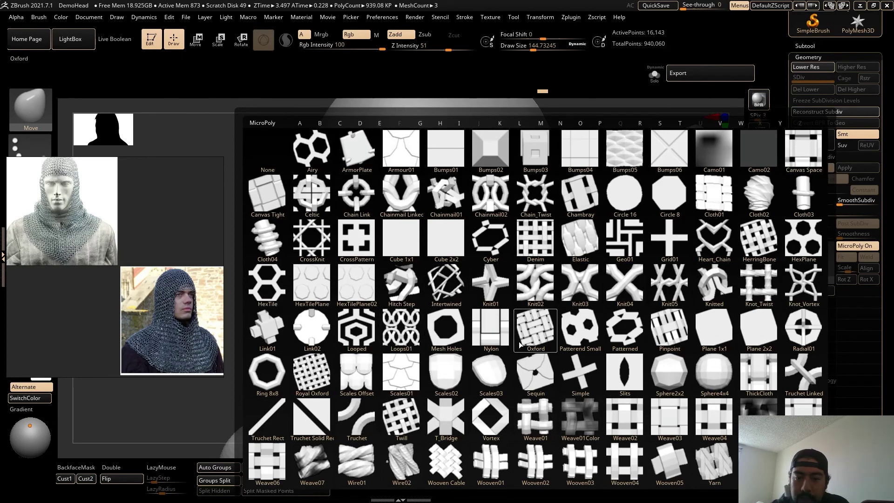
mouse_move(562, 349)
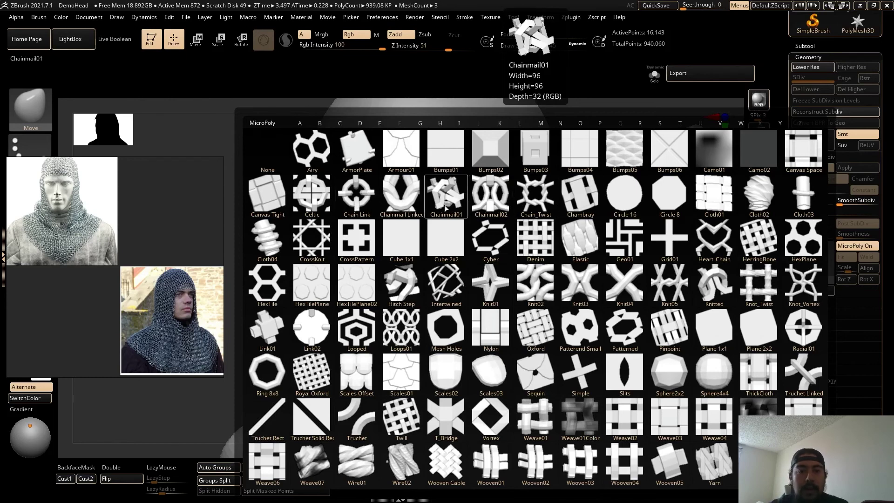
click(493, 196)
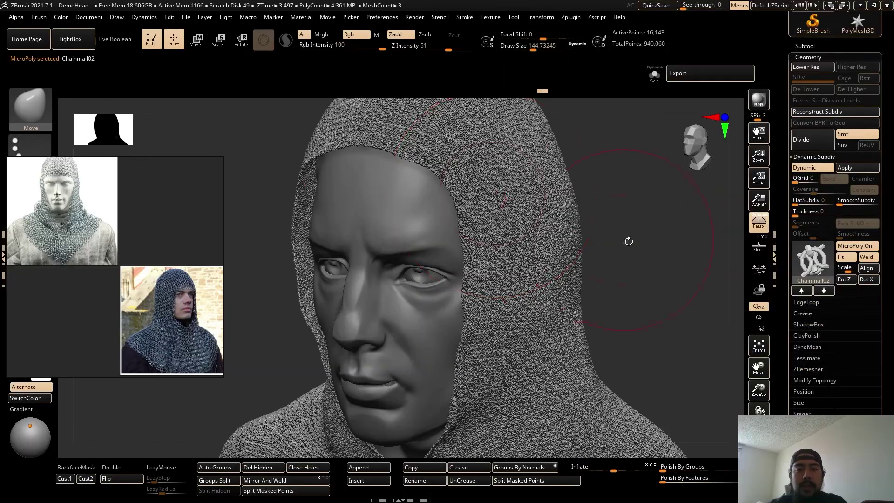
Inspect the Chainmail02 links on the side of the hood and align them with the MicroPoly Align option.
right_drag(667, 286, 604, 262)
key(f)
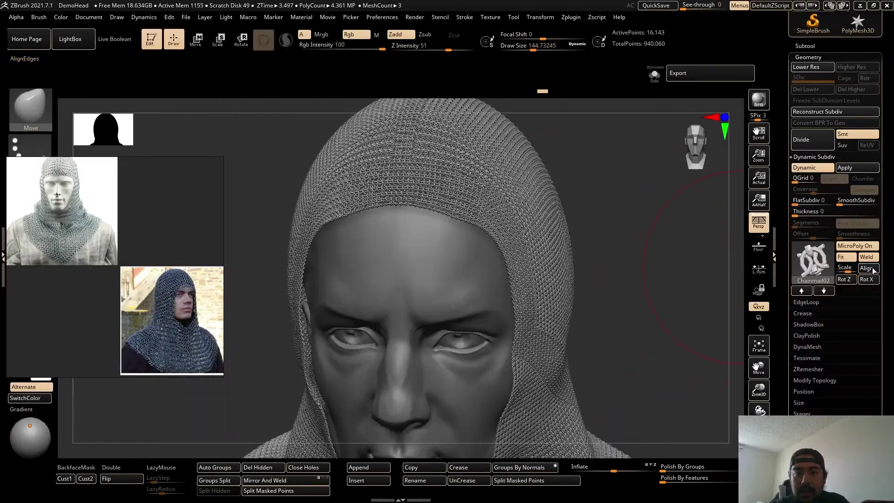
right_drag(645, 305, 608, 269)
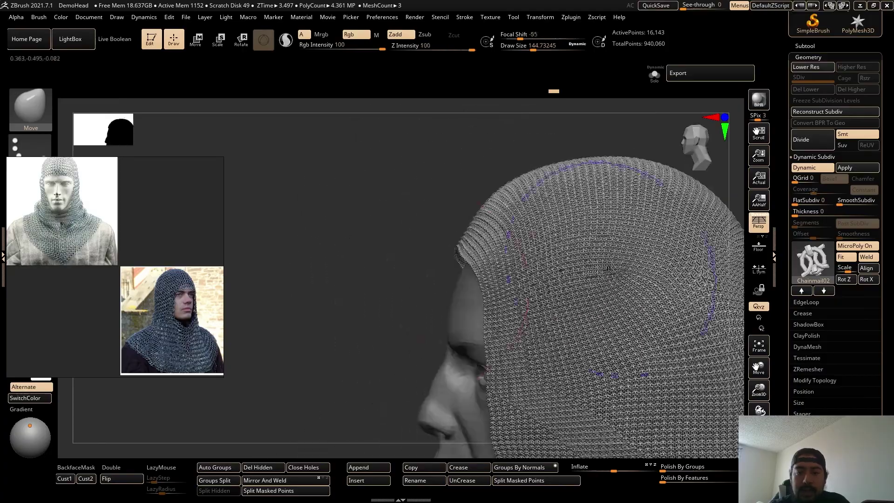
mouse_move(406, 259)
alt+right_down()
mouse_move(333, 235)
mouse_move(489, 297)
mouse_move(548, 298)
alt+right_up()
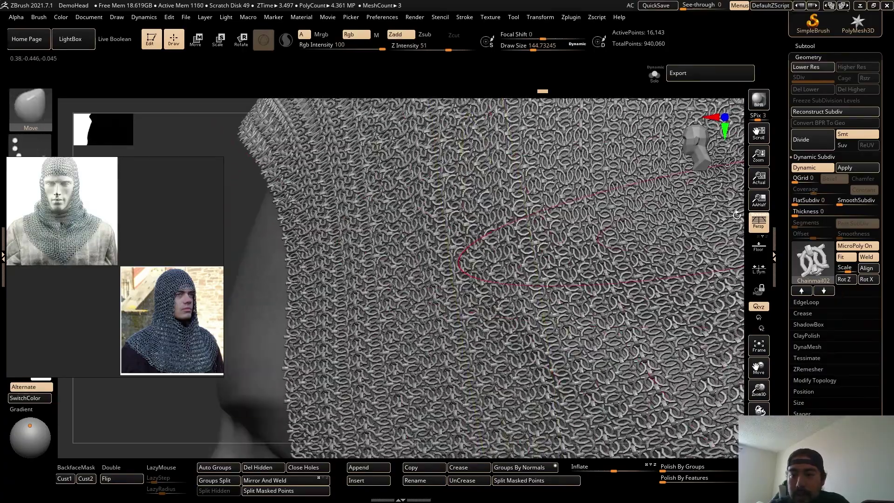
right_drag(735, 215, 656, 340)
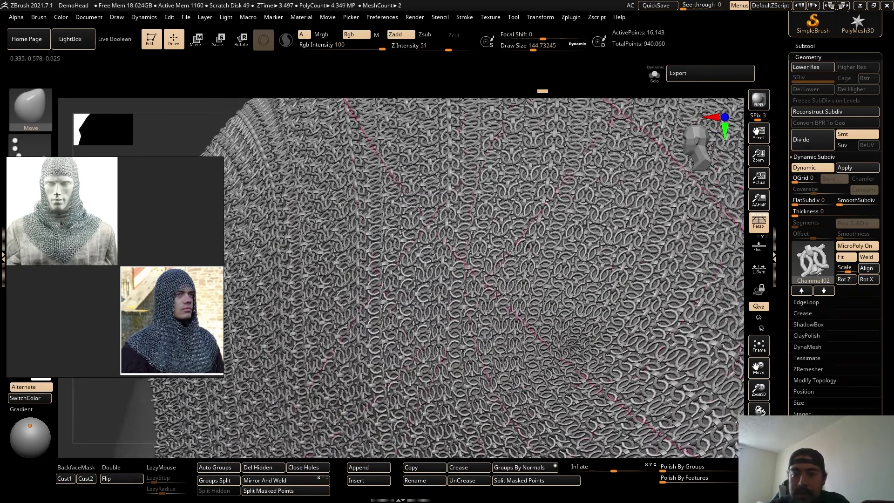
right_drag(377, 229, 698, 293)
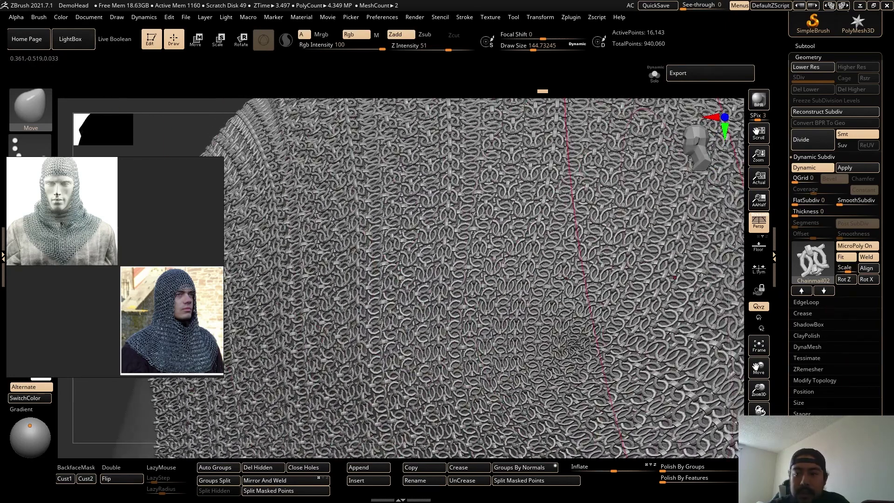
click(867, 269)
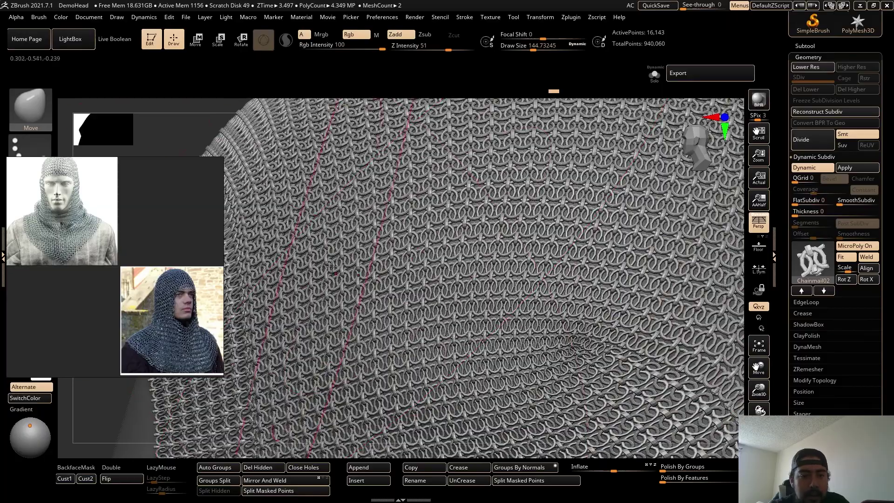
ctrl+right_drag(737, 255, 640, 261)
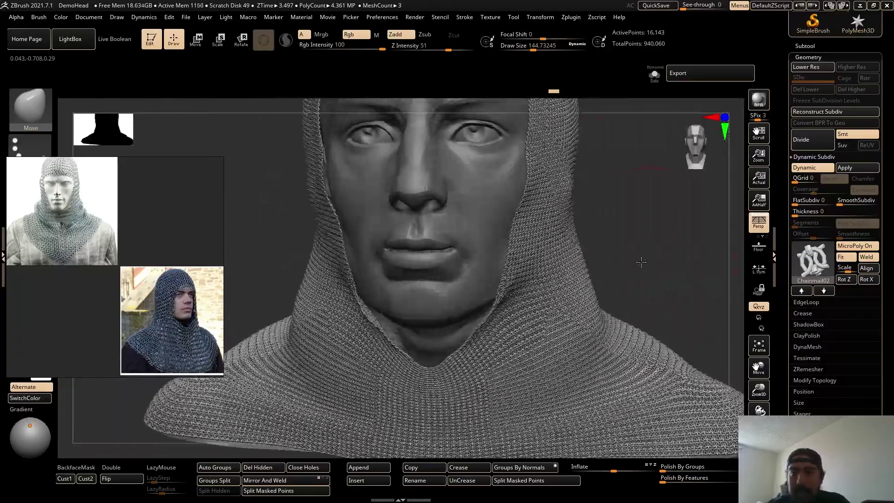
Change the hood's MicroPoly pattern to Chain_Twist and examine the links around the face and ear.
click(810, 264)
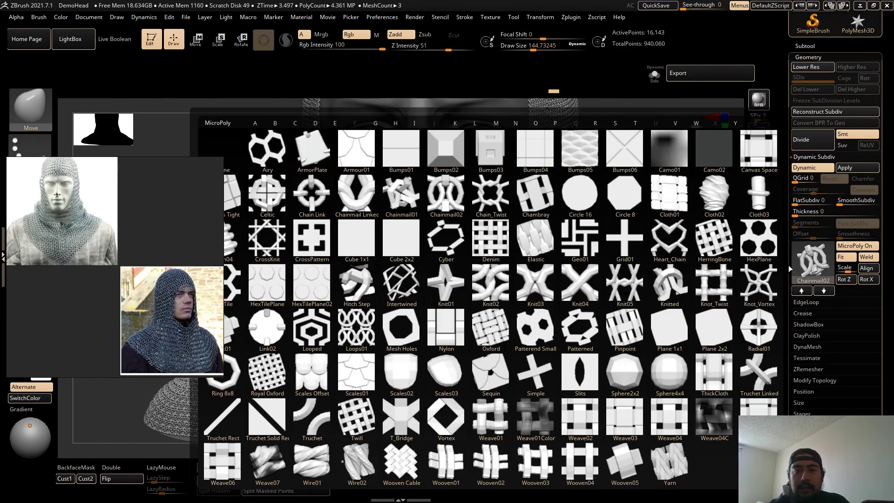
click(493, 205)
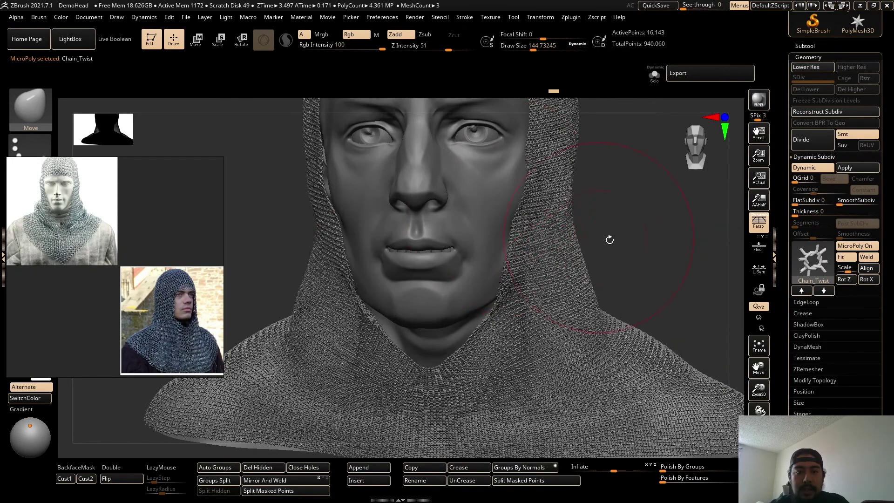
right_drag(638, 243, 407, 319)
ctrl+right_drag(495, 353, 399, 359)
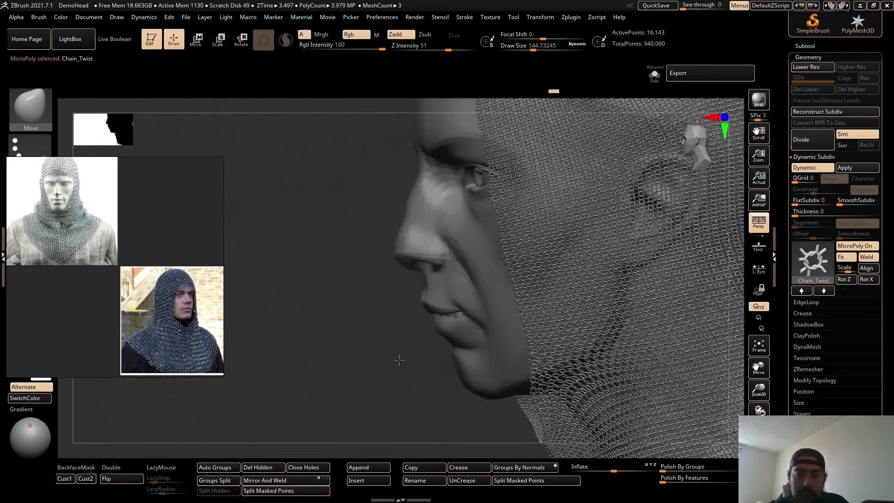
right_drag(317, 363, 568, 319)
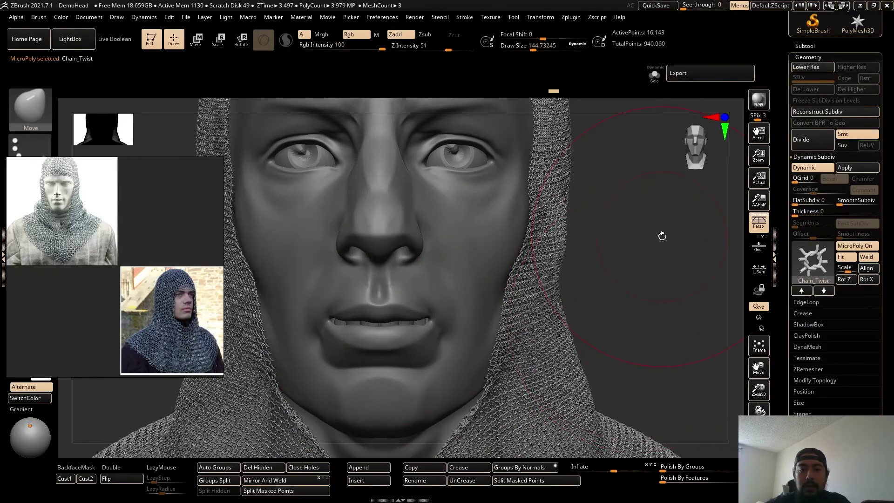
Check the Chain_Twist pattern on the side of the head and turn off Dynamic Subdiv for the hood.
ctrl+right_drag(661, 236, 604, 346)
right_drag(613, 297, 467, 257)
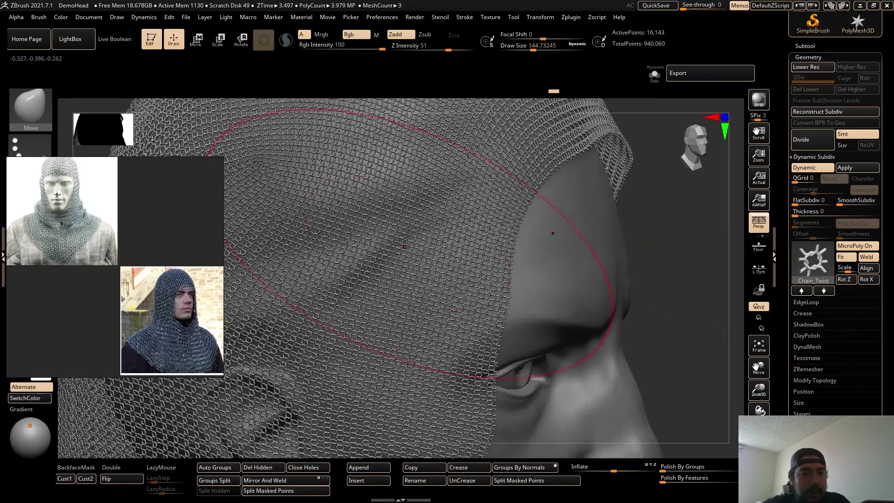
ctrl+right_drag(667, 252, 587, 264)
click(818, 168)
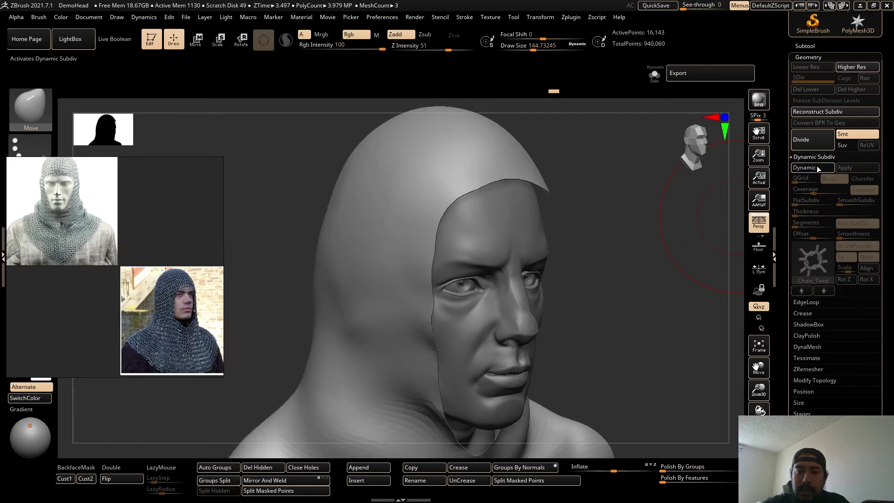
Show the hood's polyframe and examine the mesh density around the side and front of the head.
key(shift+f)
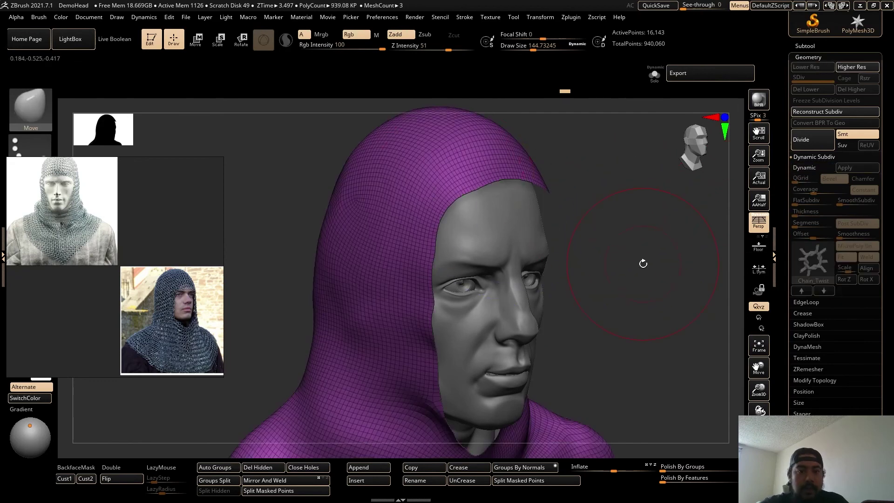
mouse_move(642, 262)
right_down()
mouse_move(643, 278)
mouse_move(448, 218)
right_up()
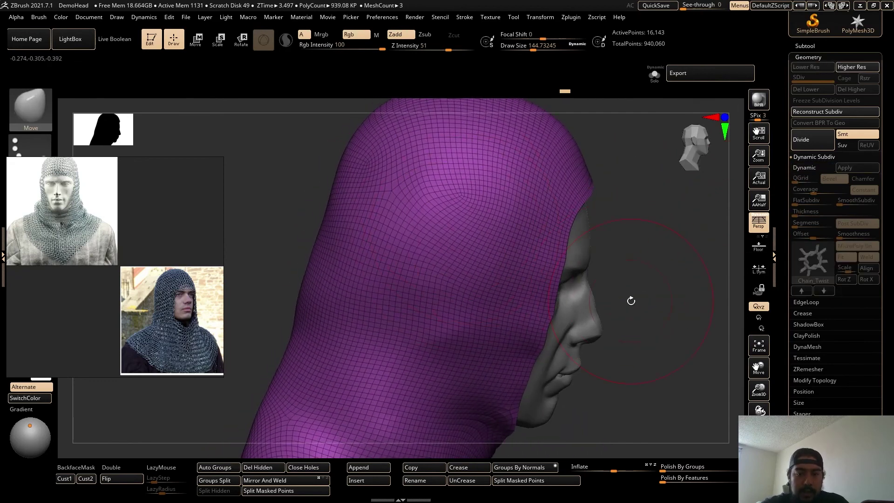
ctrl+right_drag(630, 300, 608, 276)
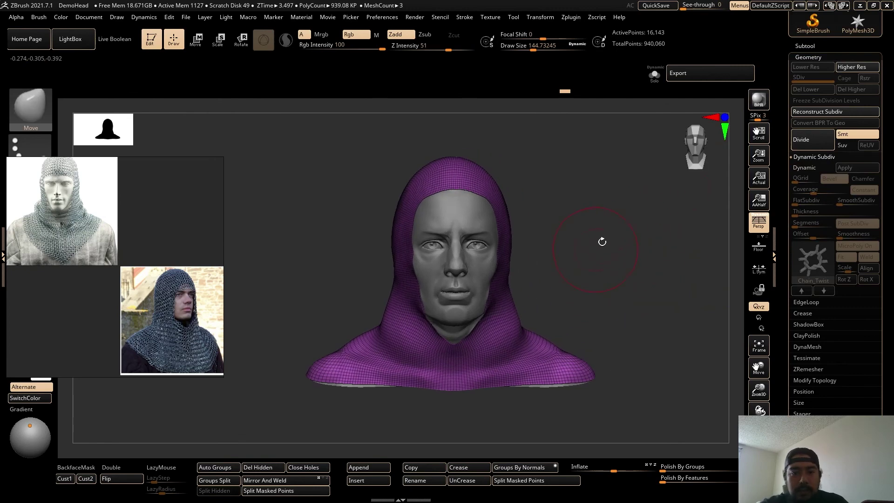
Remesh the hood with ZRemesher using the Half option to reduce its polygon density.
click(809, 57)
click(811, 46)
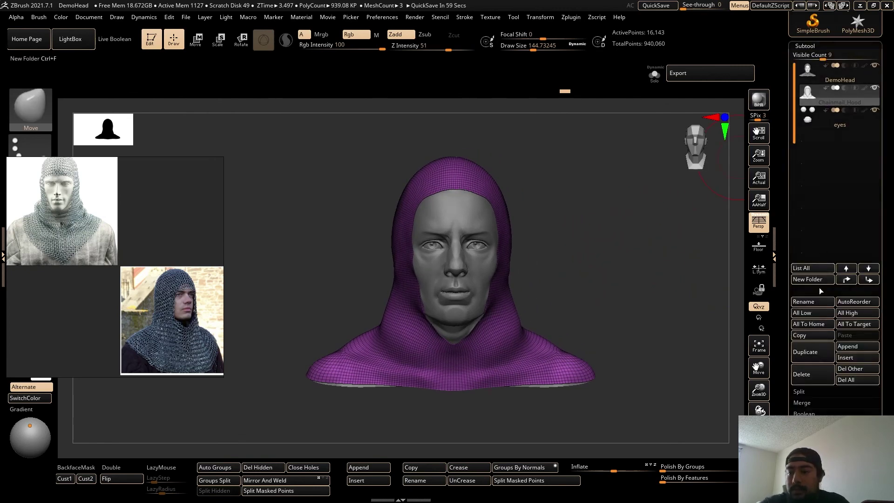
drag(892, 359, 885, 279)
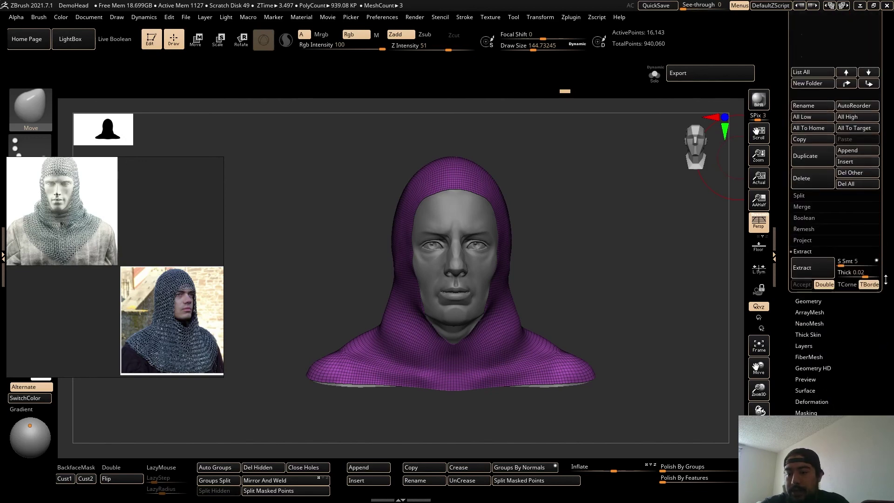
click(809, 301)
click(808, 339)
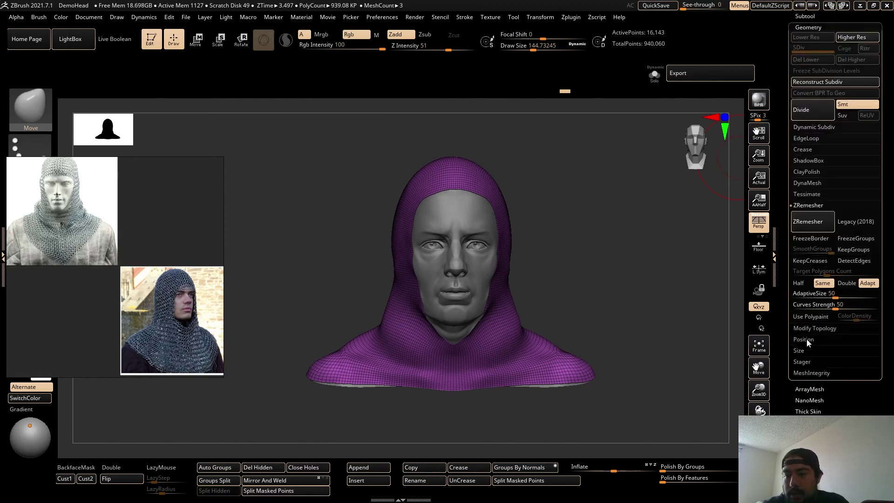
drag(627, 280, 626, 313)
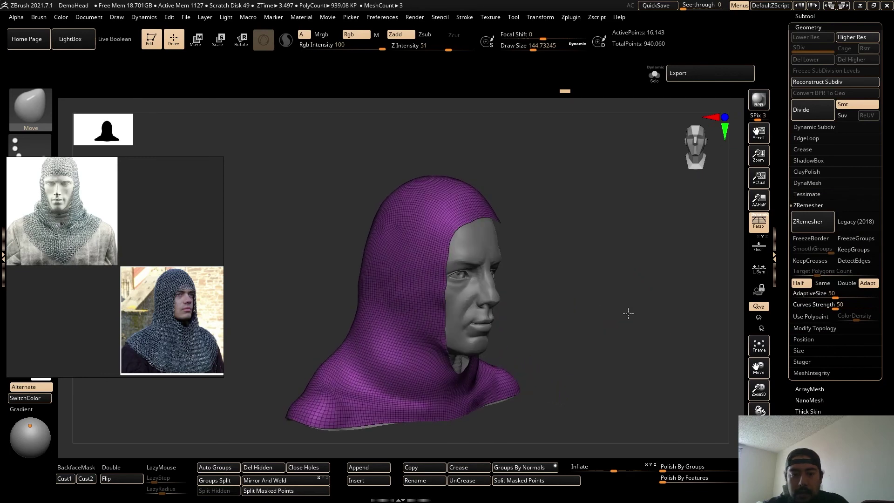
click(815, 226)
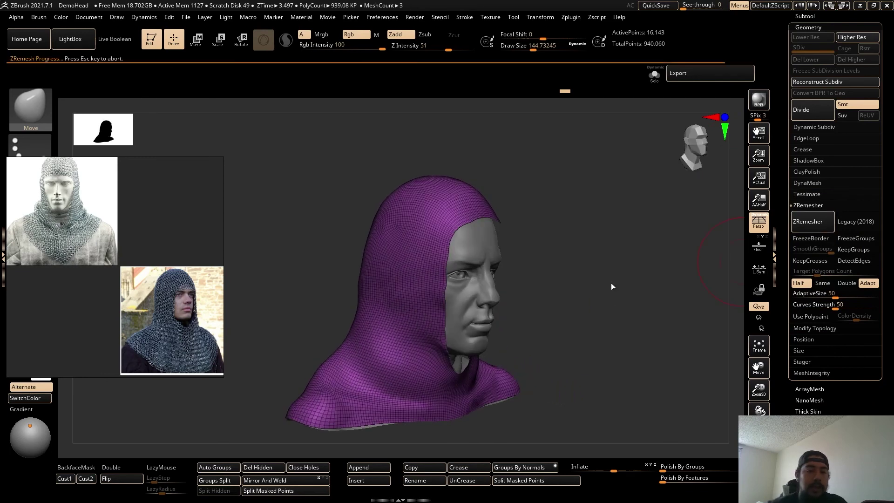
drag(611, 282, 594, 232)
Turn on Dynamic Subdiv for the remeshed hood and examine the larger Chain_Twist links beside the face.
click(802, 28)
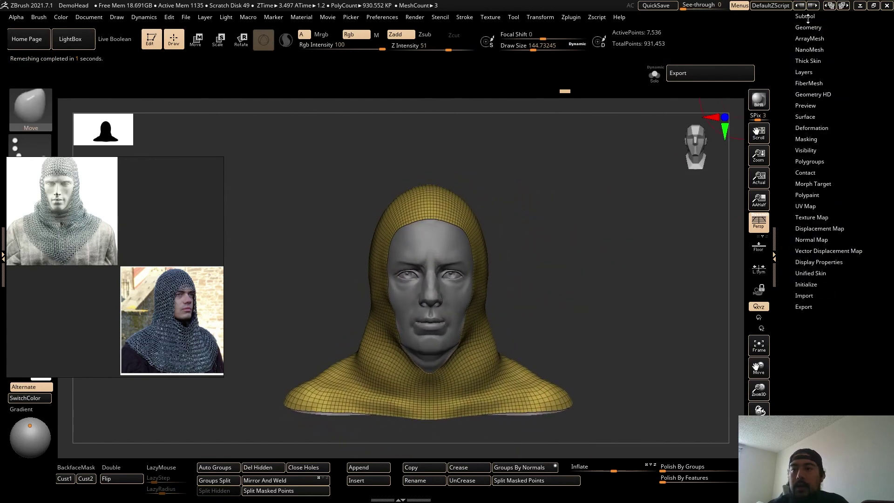
click(812, 27)
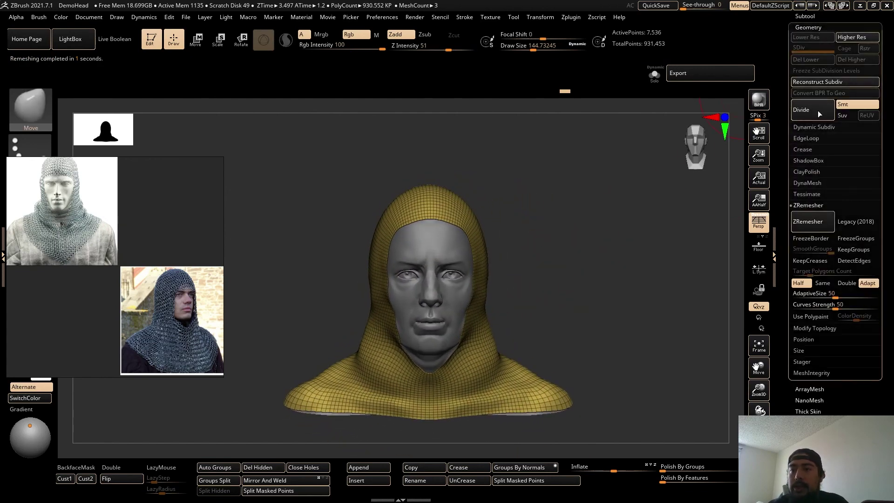
click(808, 126)
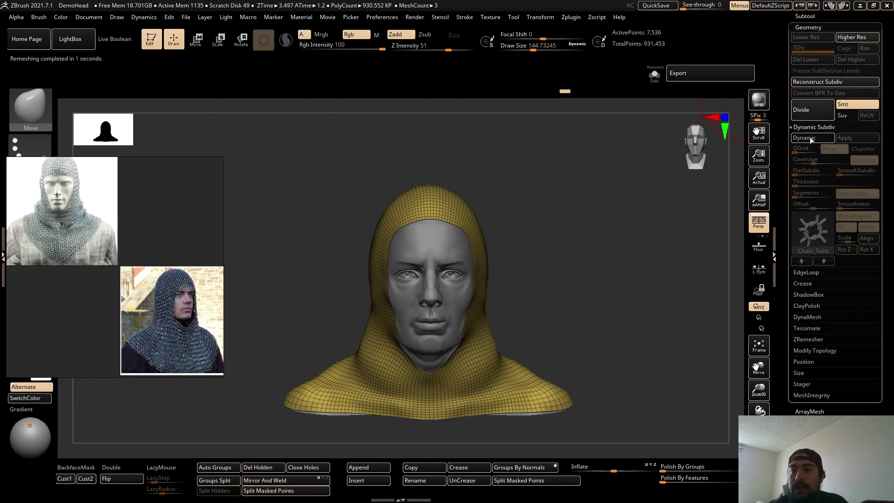
click(809, 137)
ctrl+right_drag(587, 283, 641, 299)
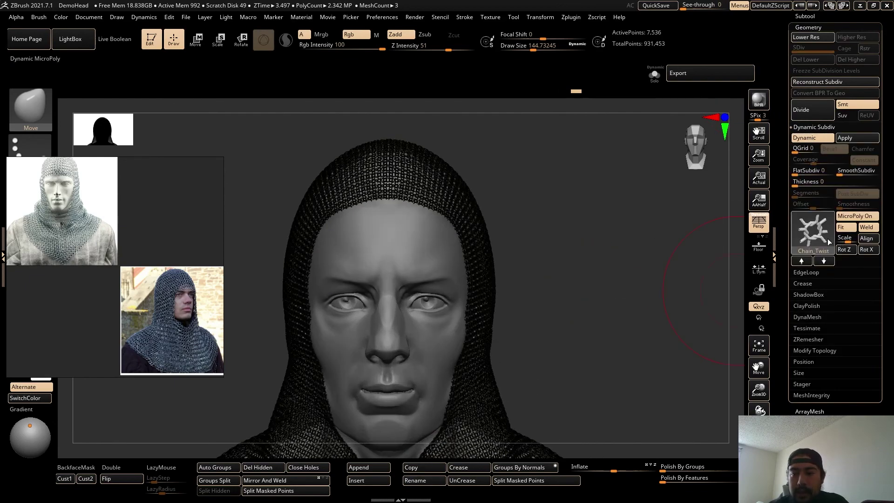
drag(602, 266, 646, 244)
ctrl+right_drag(646, 243, 768, 299)
click(802, 261)
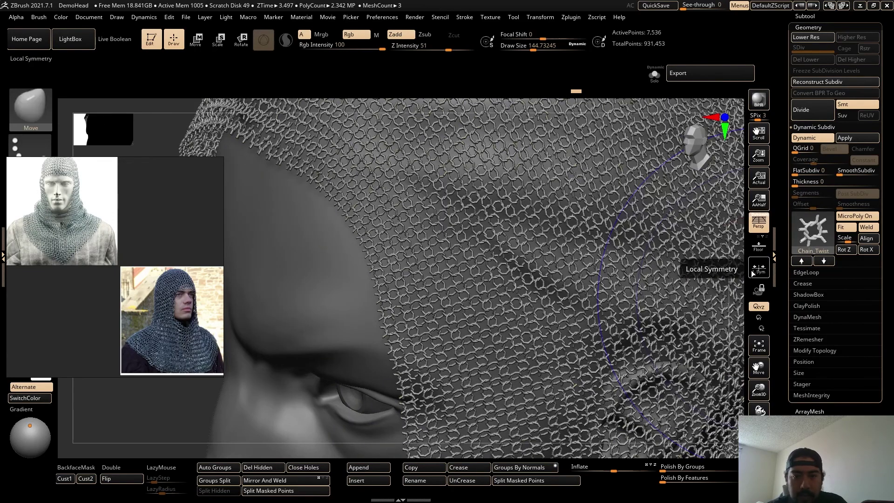
Try adjusting the MicroPoly Scale of the chain links and undo the change.
drag(579, 279, 668, 244)
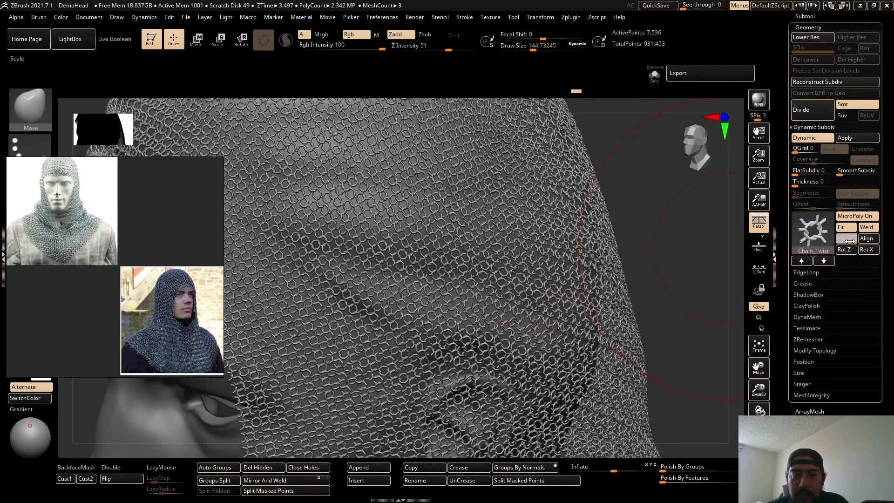
drag(850, 241, 851, 240)
key(ctrl+z)
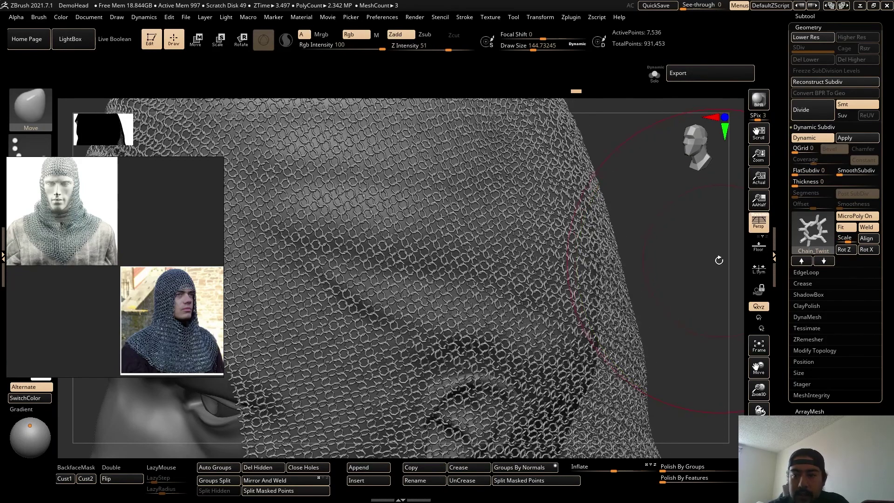
mouse_move(718, 261)
alt+mouse_down()
mouse_move(660, 267)
mouse_move(656, 260)
alt+mouse_up()
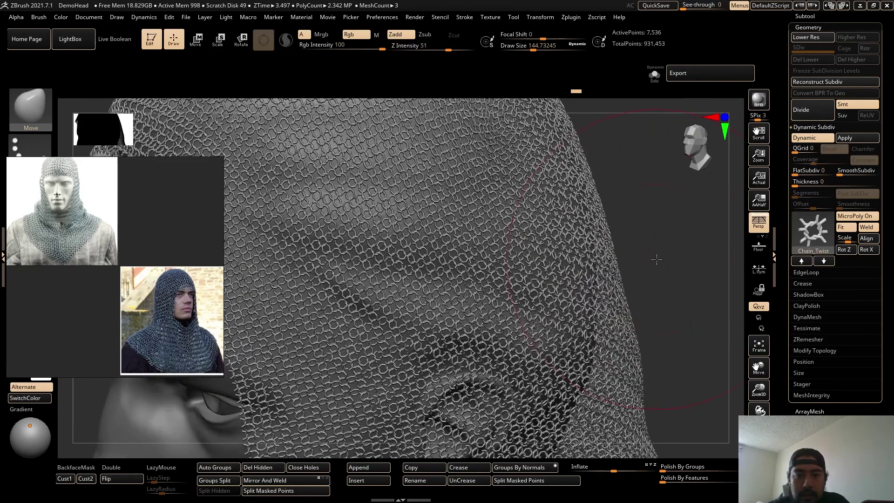
Try the MicroPoly Align, Rot Z and Rot X options on the Chain_Twist links, ending with the links flat against the hood.
click(865, 239)
click(845, 252)
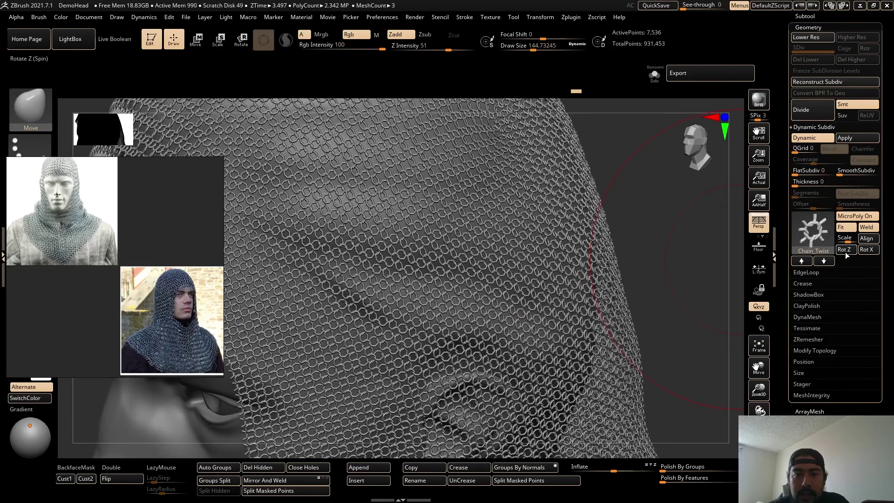
click(845, 252)
click(868, 249)
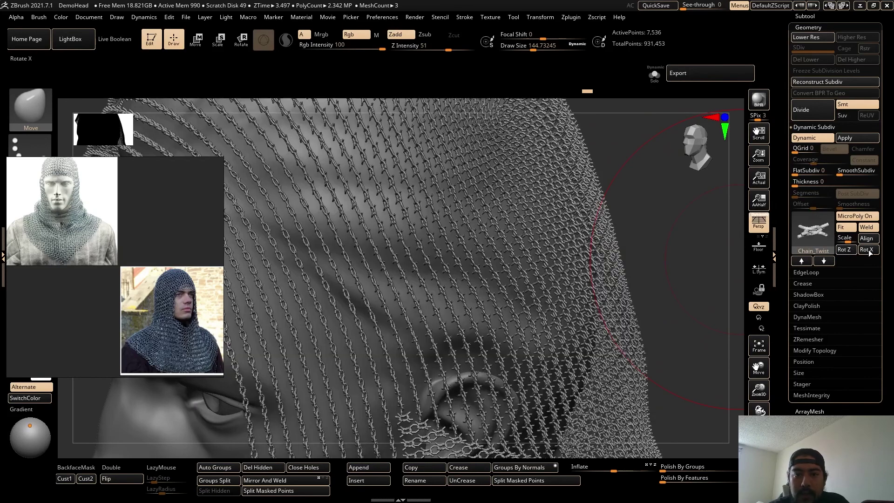
click(845, 249)
click(867, 249)
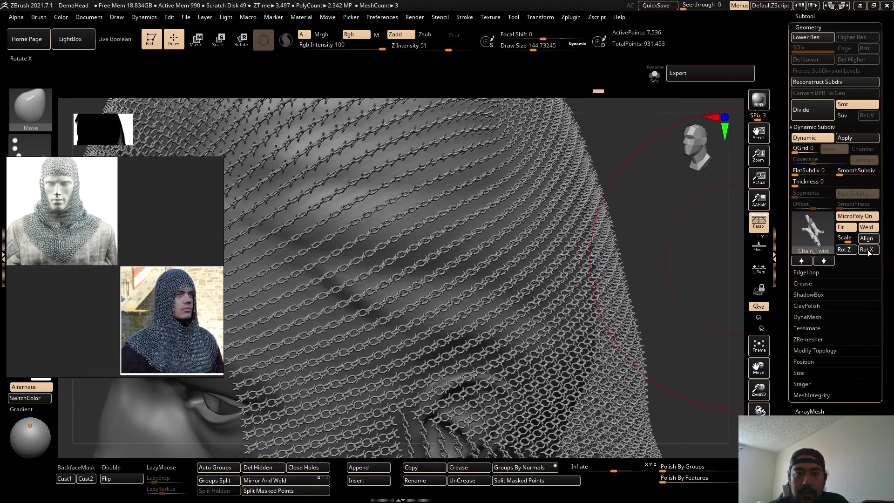
click(848, 252)
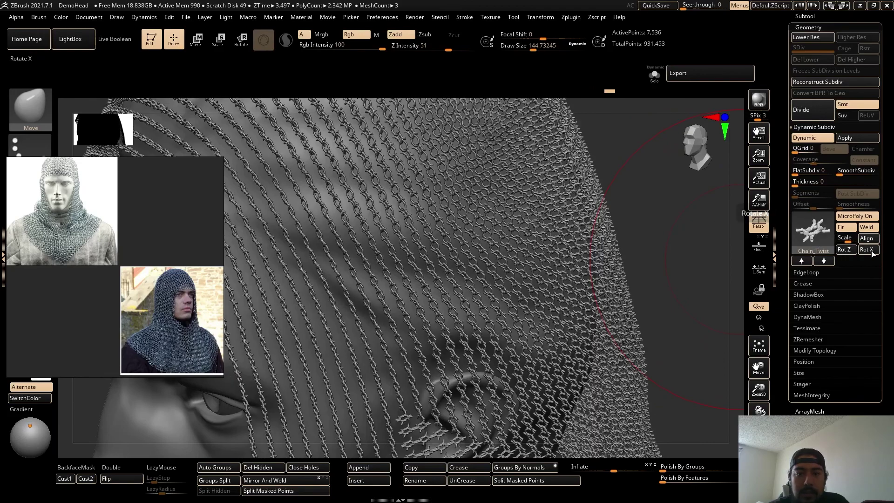
click(869, 250)
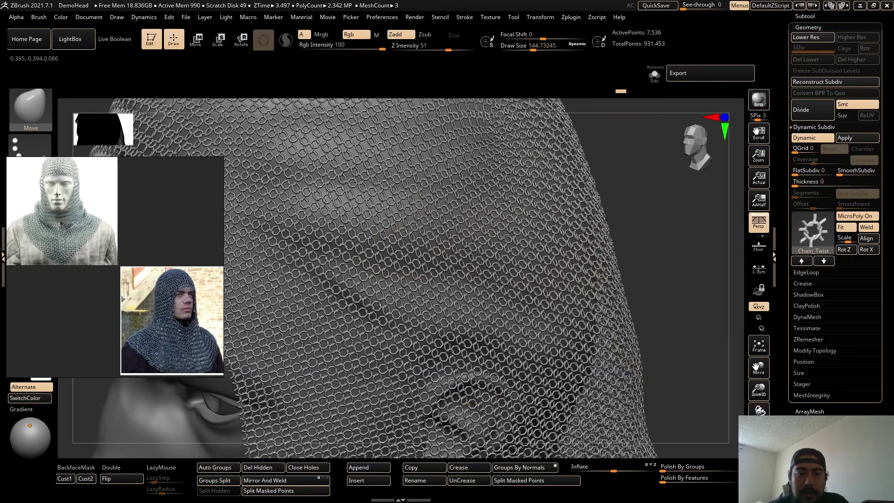
Check the chain links across the whole hood and turn off Dynamic Subdiv to show the base mesh.
alt+drag(653, 239, 588, 336)
alt+drag(545, 297, 581, 296)
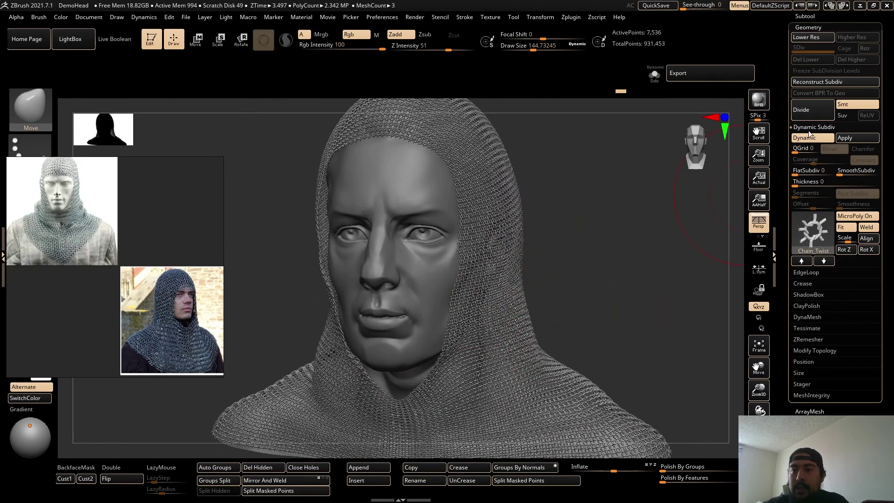
key(shift+d)
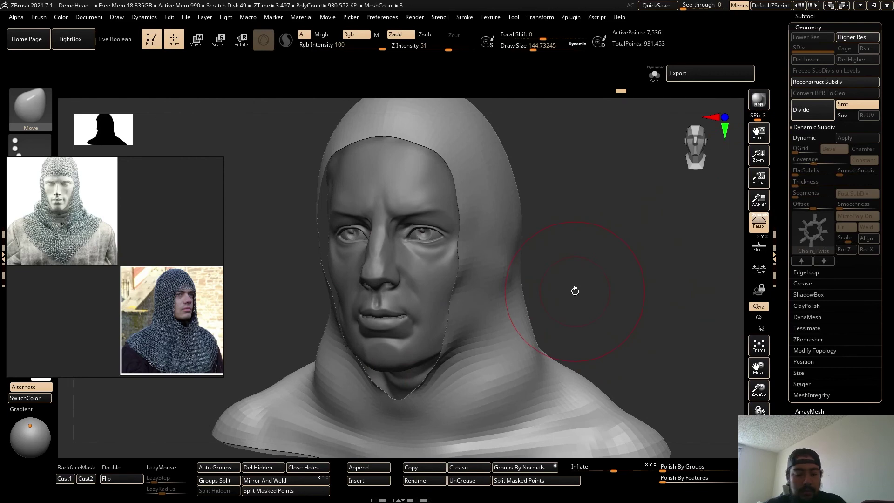
Choose the Standard brush with a draw size of about 71 and a Z Intensity of 11.
key(b)
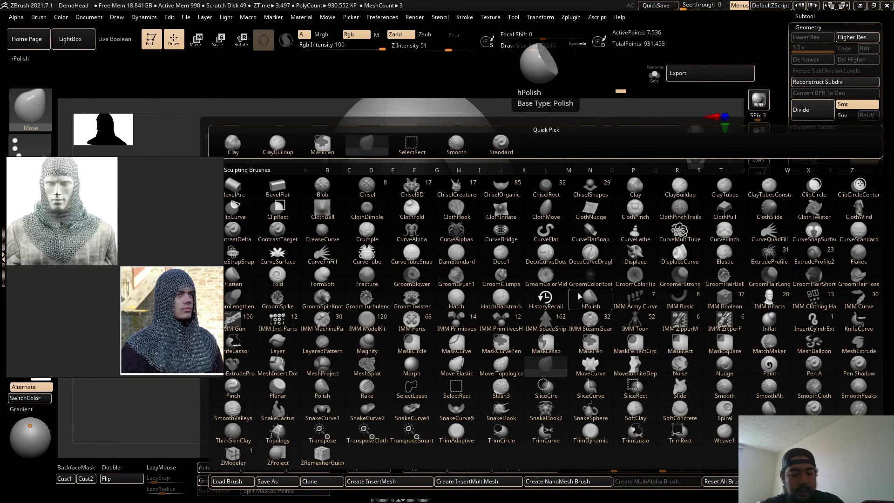
key(s)
key(t)
key(s)
drag(579, 302, 569, 301)
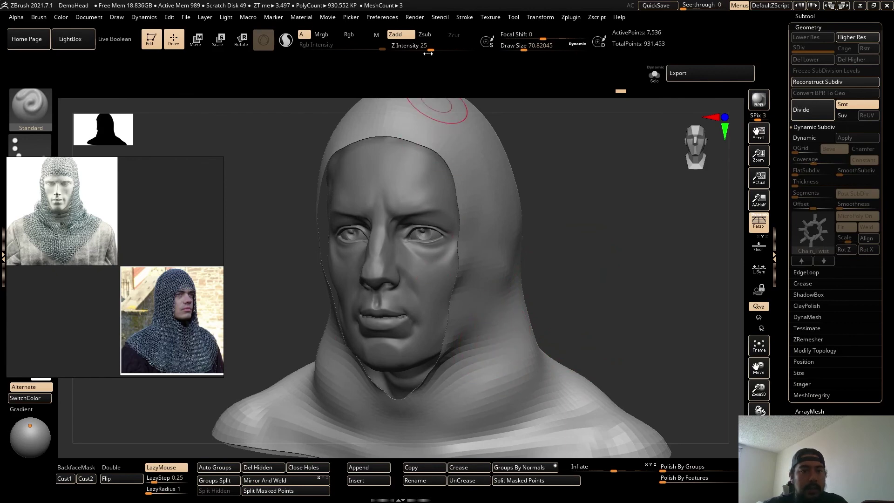
drag(429, 49, 417, 48)
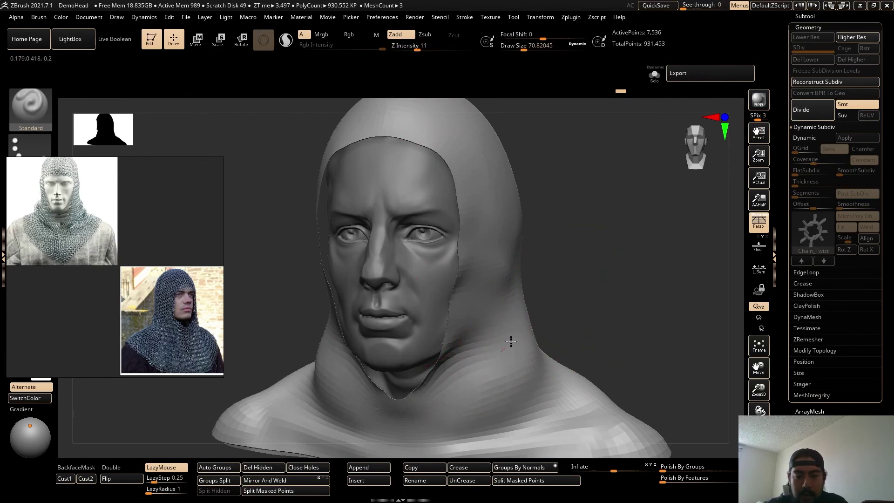
Sculpt soft raised cloth folds around the sides and back of the hood's neck.
right_drag(499, 375, 519, 361)
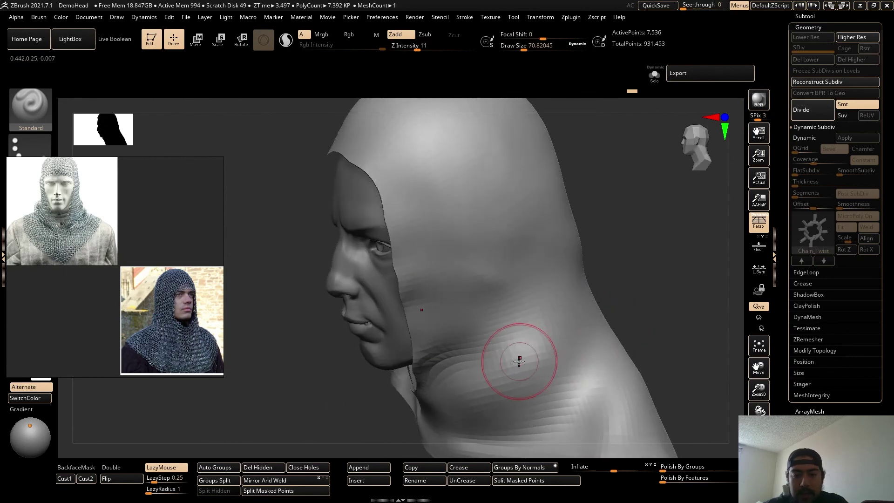
mouse_move(609, 312)
right_down()
mouse_move(632, 319)
mouse_move(539, 343)
right_up()
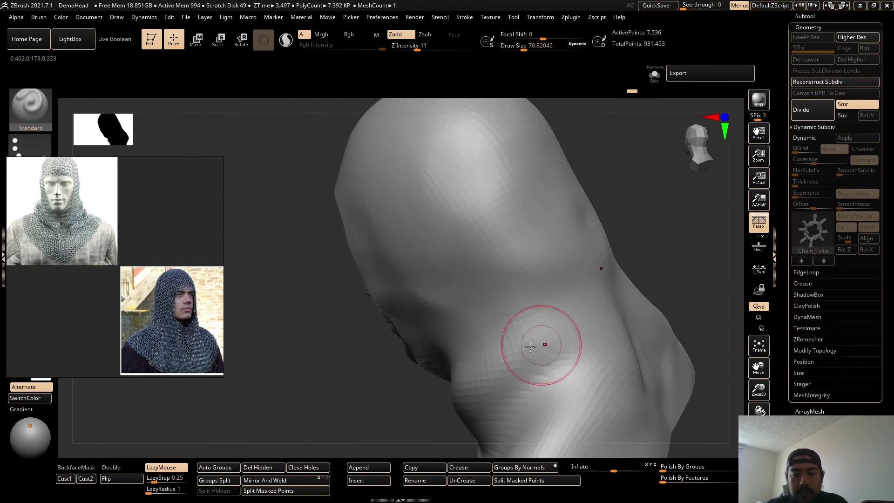
right_drag(361, 445, 688, 340)
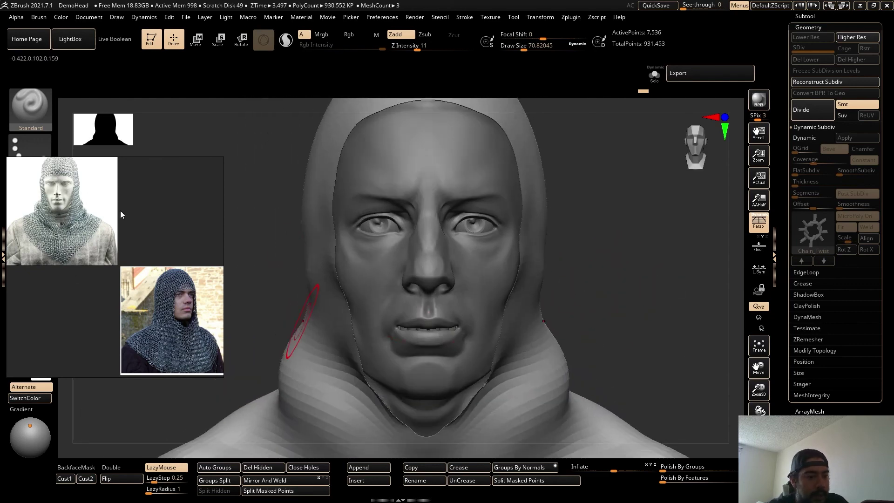
Reduce the brush's draw size to about 62 and sculpt stronger horizontal folds from below the jaw around the back of the neck.
right_drag(625, 322, 602, 288)
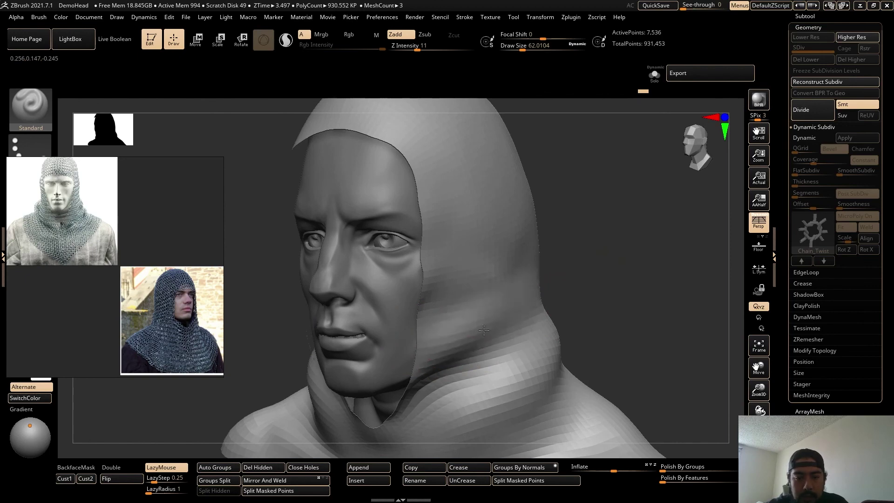
mouse_move(552, 283)
right_down()
mouse_move(493, 242)
mouse_move(399, 90)
right_up()
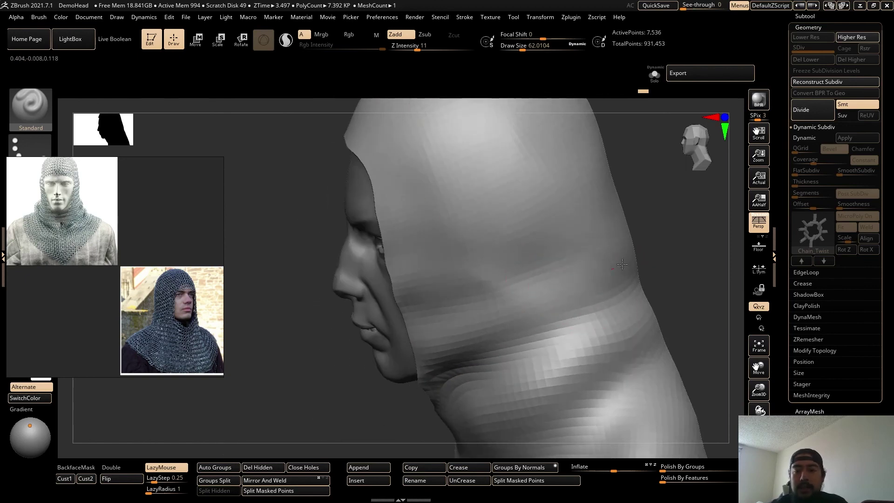
right_drag(547, 285, 526, 276)
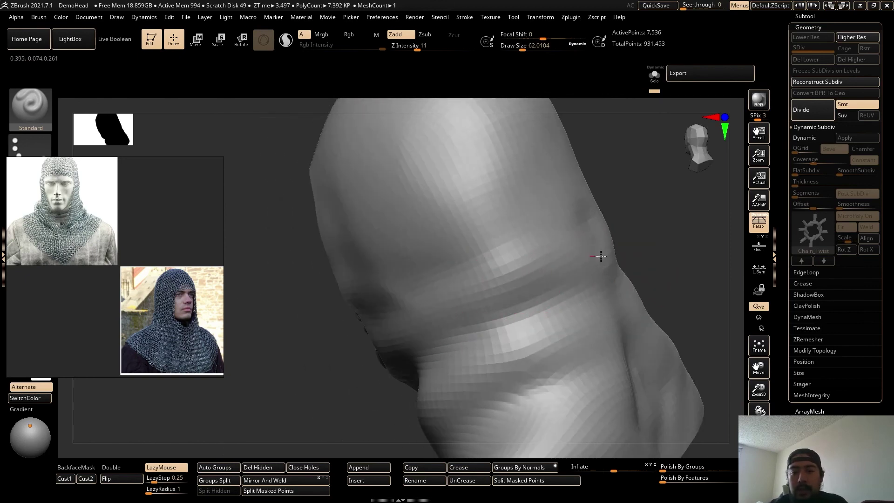
drag(600, 256, 537, 264)
right_drag(690, 285, 474, 289)
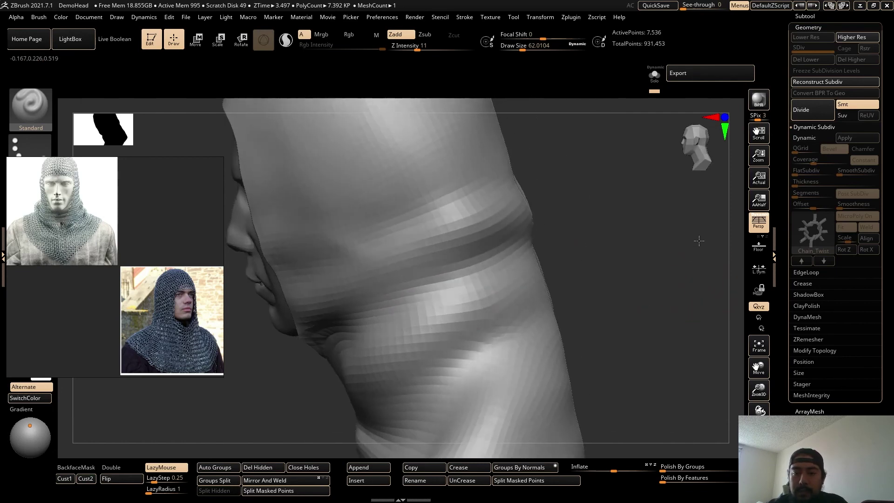
Enlarge the Standard brush's draw size to about 101, reduce it to about 90, and sculpt broad folds across the hood's lower back neck.
right_drag(634, 277, 569, 277)
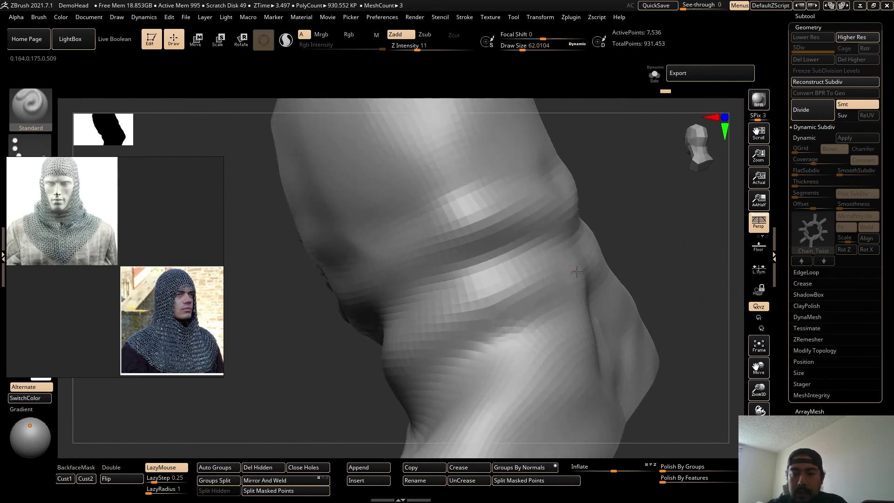
key(s)
drag(666, 273, 671, 273)
drag(485, 391, 585, 358)
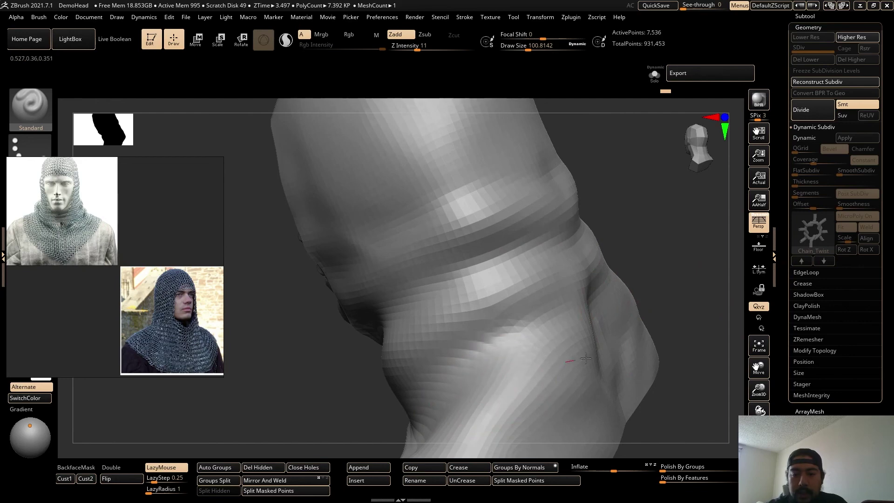
mouse_move(663, 287)
right_down()
mouse_move(662, 279)
mouse_move(647, 293)
right_up()
key(s)
drag(630, 307, 628, 307)
drag(600, 340, 649, 294)
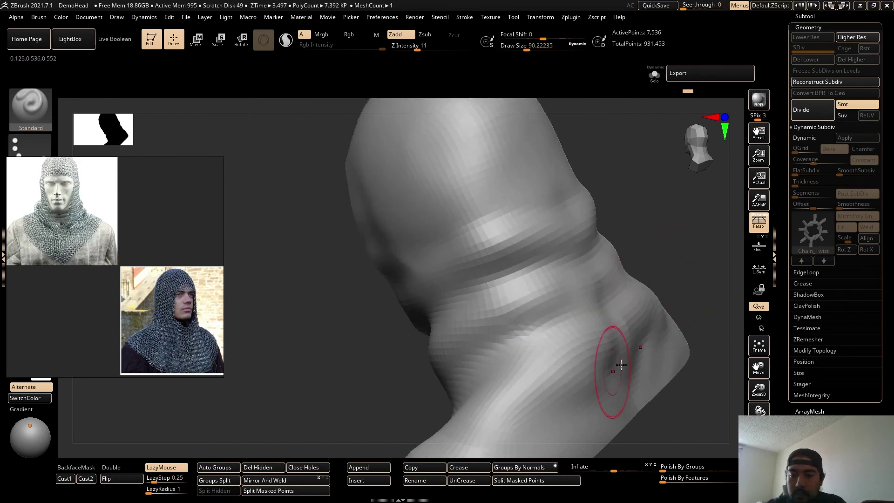
Turn Dynamic Subdiv back on and inspect the chain links across the front of the whole hood.
mouse_move(614, 363)
right_down()
mouse_move(634, 255)
mouse_move(712, 286)
mouse_move(688, 284)
mouse_move(726, 274)
right_up()
alt+right_drag(468, 264, 334, 281)
mouse_move(333, 281)
right_down()
mouse_move(585, 306)
mouse_move(536, 353)
right_up()
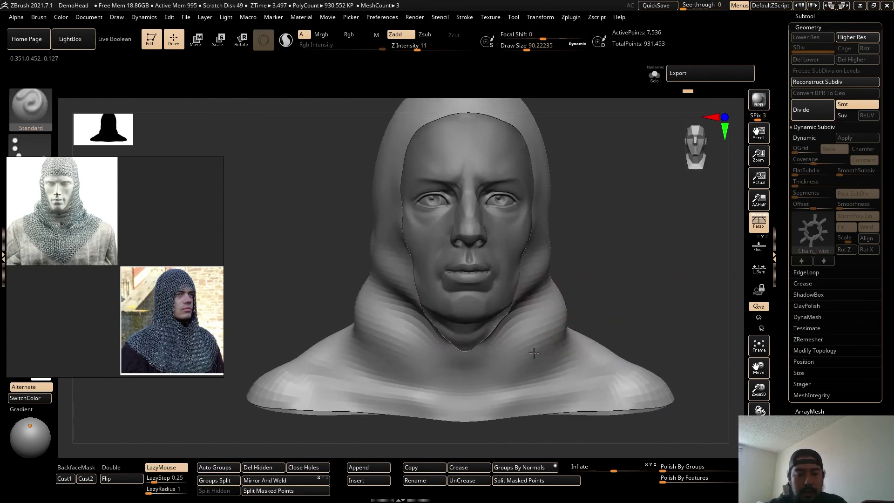
alt+right_drag(625, 254, 612, 300)
ctrl+right_drag(612, 300, 610, 280)
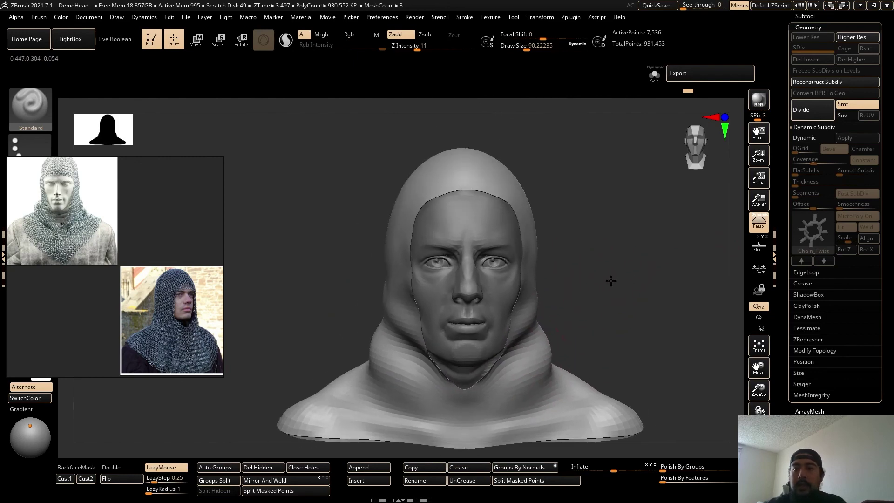
alt+right_drag(600, 315, 589, 301)
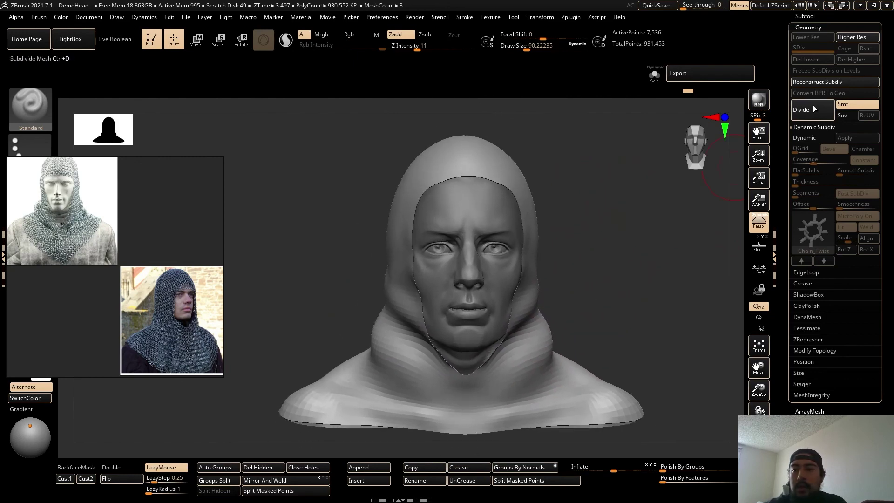
click(809, 138)
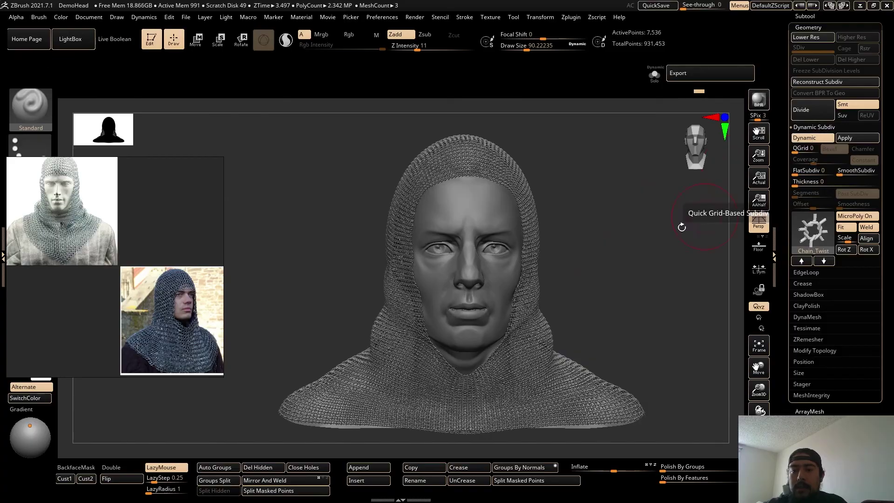
right_drag(681, 227, 633, 303)
alt+right_drag(603, 242, 604, 265)
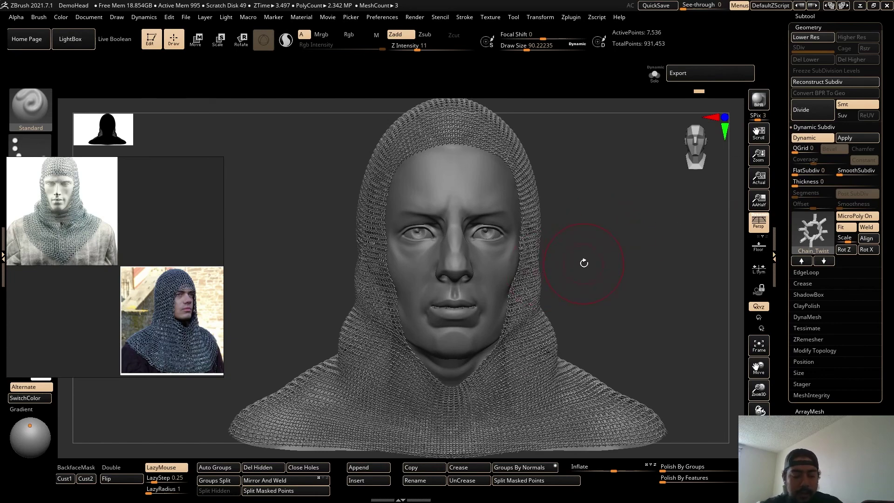
Choose the Move brush with a draw size of about 251, reshape the hood around the forehead opening, and smooth it.
key(b)
key(m)
key(v)
key(s)
drag(545, 244, 562, 245)
right_drag(604, 256, 500, 249)
mouse_move(471, 193)
mouse_down()
mouse_move(459, 191)
mouse_move(461, 199)
mouse_up()
shift+drag(399, 229, 442, 233)
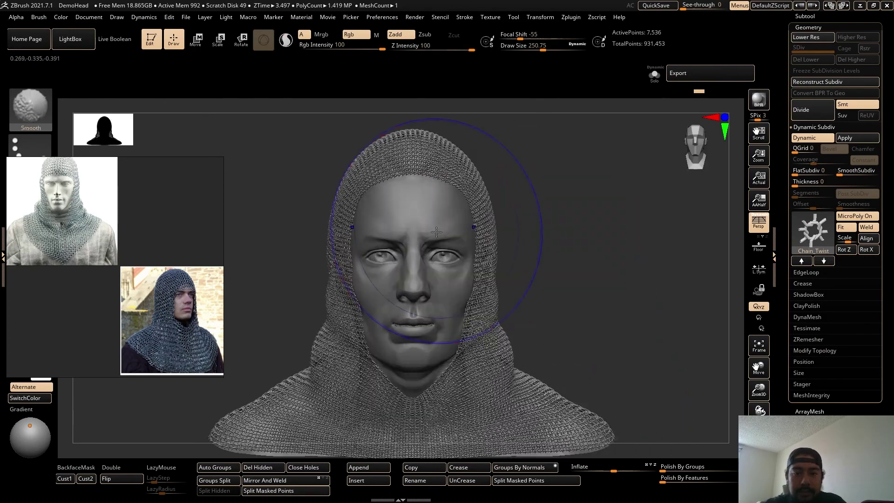
Set the Move brush's draw size to about 223 and pull the hood's forehead edge forward over the brow.
key(s)
drag(440, 196, 449, 196)
key(s)
drag(591, 224, 581, 226)
mouse_move(607, 244)
right_down()
mouse_move(391, 240)
mouse_move(425, 249)
mouse_move(413, 249)
right_up()
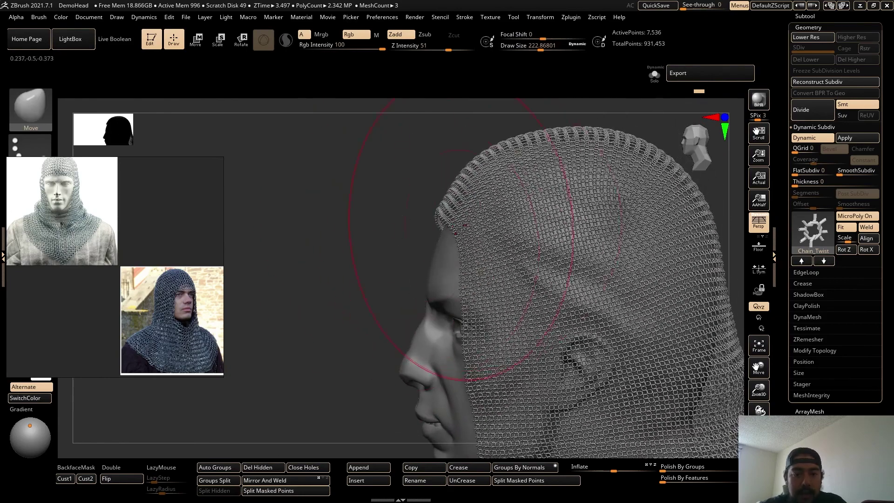
drag(460, 226, 444, 238)
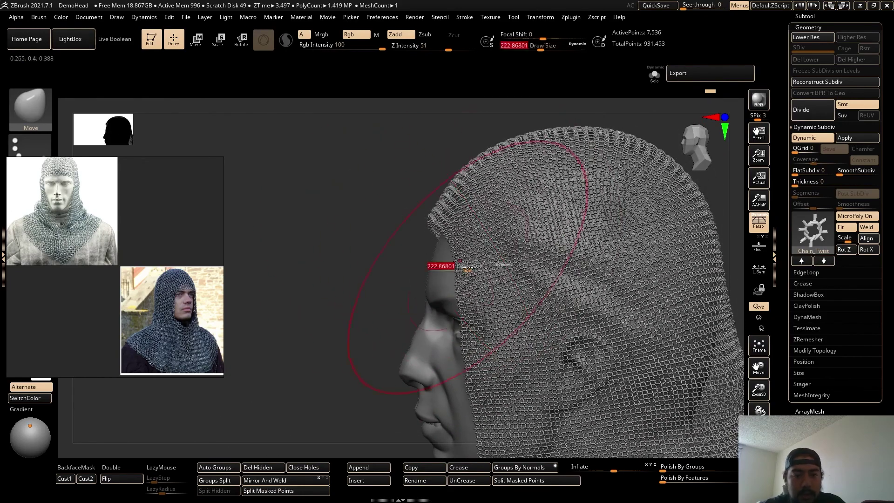
Reduce the Move brush's draw size to about 145, then 104, and adjust the hood's edge beside the eye and cheek.
drag(466, 267, 460, 266)
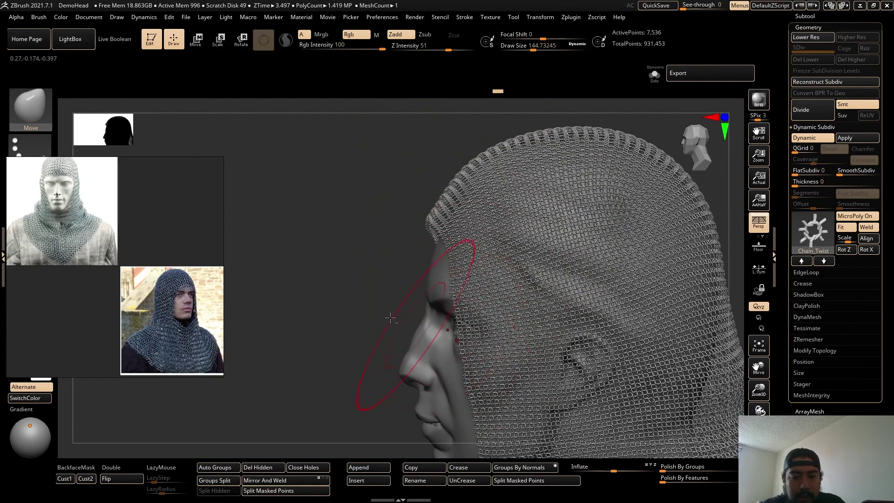
right_drag(409, 298, 352, 277)
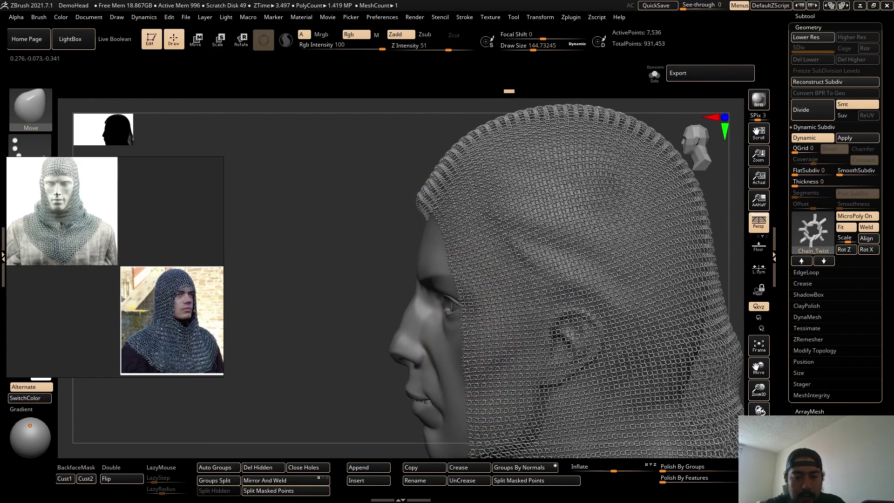
alt+right_drag(361, 307, 350, 207)
key(s)
drag(473, 249, 466, 250)
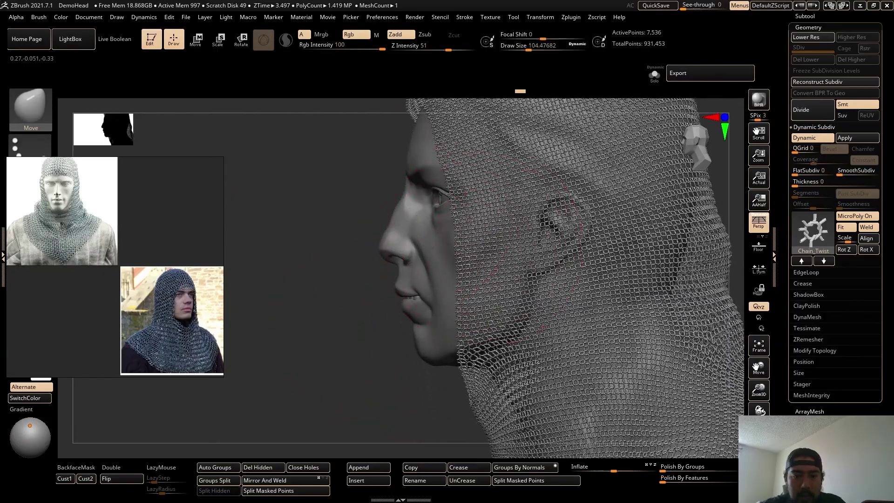
Set the Move brush's draw size to 112 and pull the hood's edge below the chin forward.
mouse_move(394, 385)
right_down()
mouse_move(417, 341)
mouse_move(540, 328)
mouse_move(422, 342)
mouse_move(431, 353)
mouse_move(478, 361)
right_up()
key(s)
drag(471, 362, 465, 362)
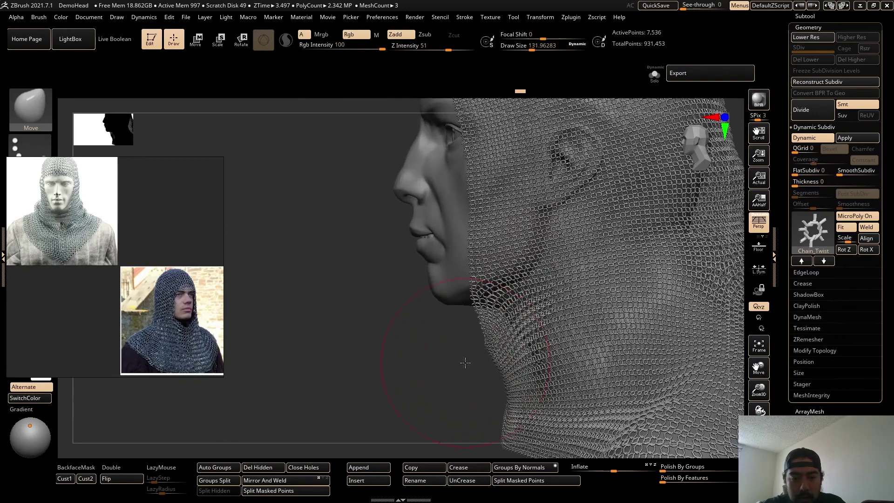
key(s)
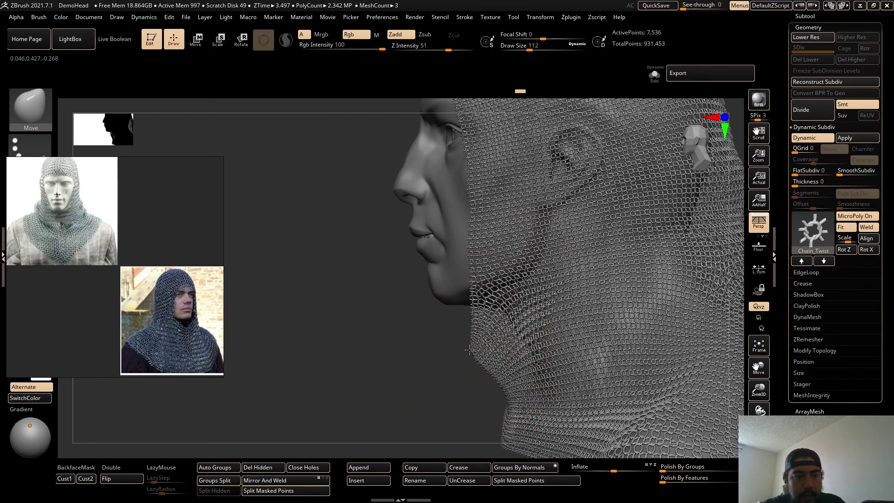
right_drag(469, 350, 476, 376)
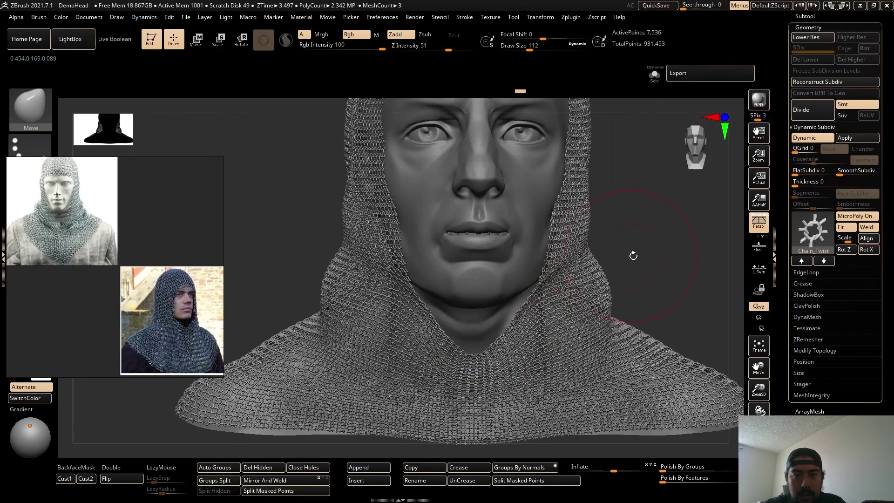
Try the MicroPoly patterns following Chain_Twist on the hood, including Chambray, Circle 8, Circle 16, Cloth01, Cloth02 and Cloth03.
mouse_move(633, 256)
ctrl+right_down()
mouse_move(558, 268)
mouse_move(574, 282)
mouse_move(598, 277)
mouse_move(594, 284)
mouse_move(614, 288)
mouse_move(554, 291)
mouse_move(619, 289)
ctrl+right_up()
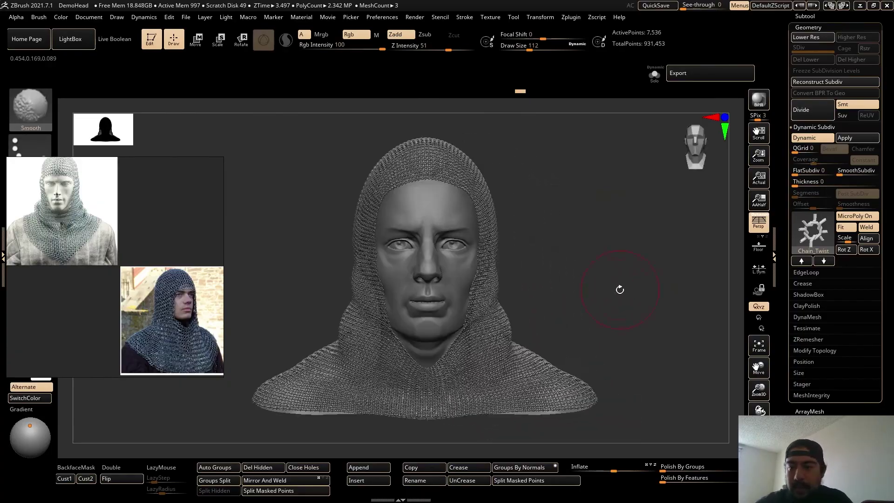
ctrl+right_drag(568, 256, 638, 300)
alt+right_drag(638, 300, 614, 279)
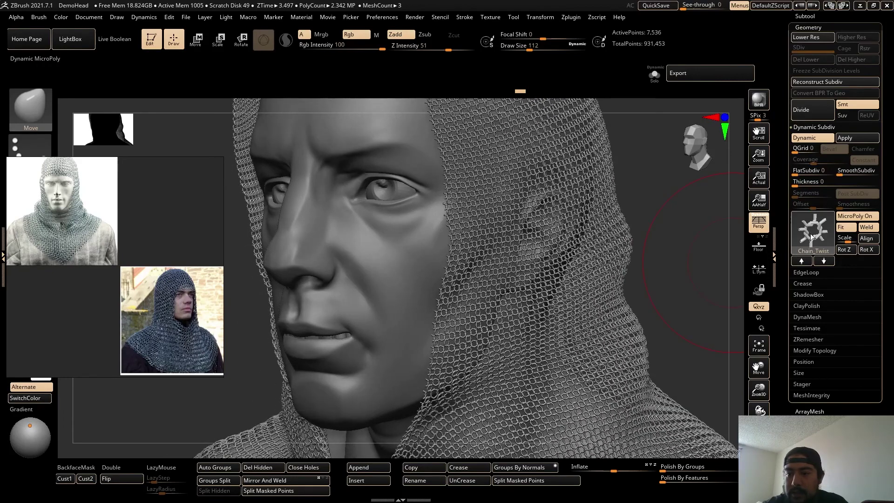
mouse_move(810, 233)
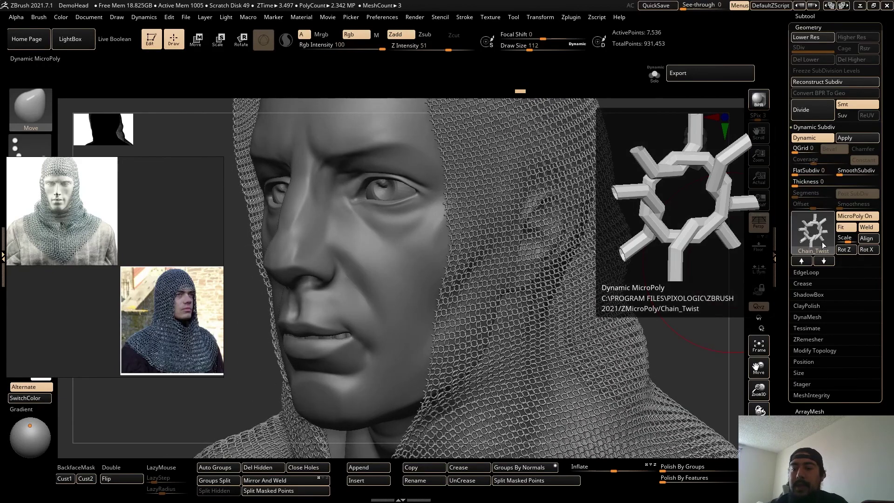
click(824, 261)
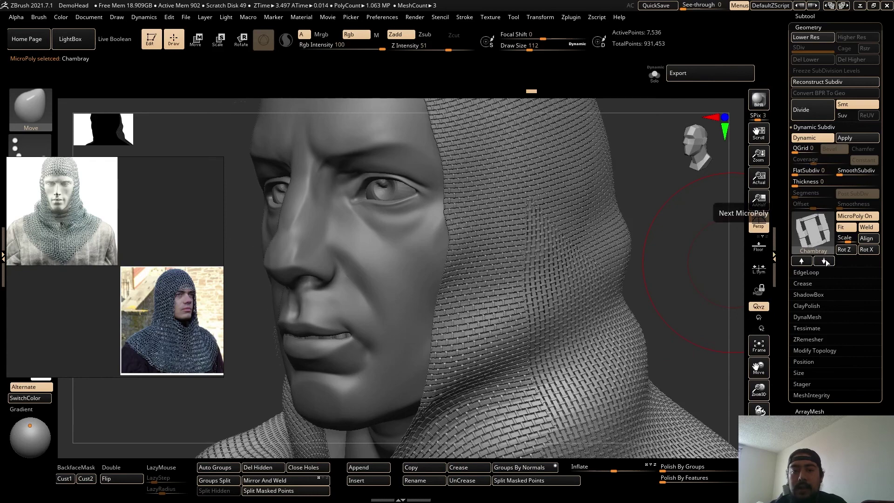
click(824, 261)
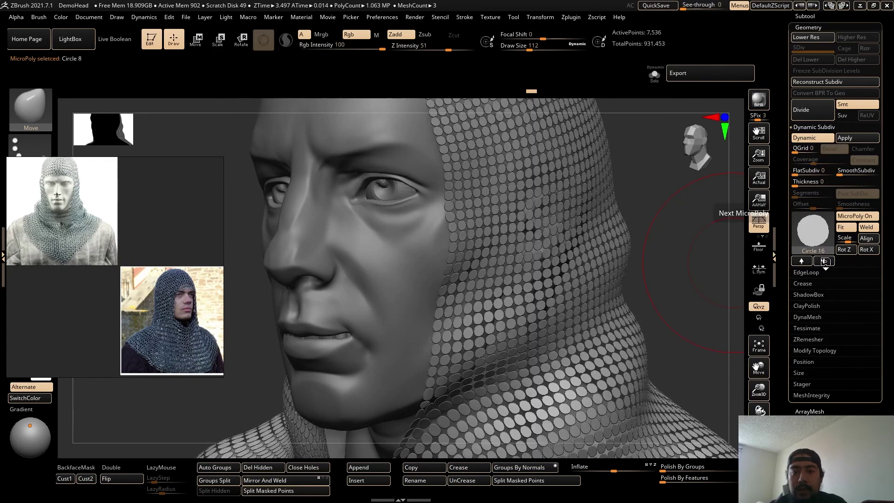
click(825, 261)
click(824, 261)
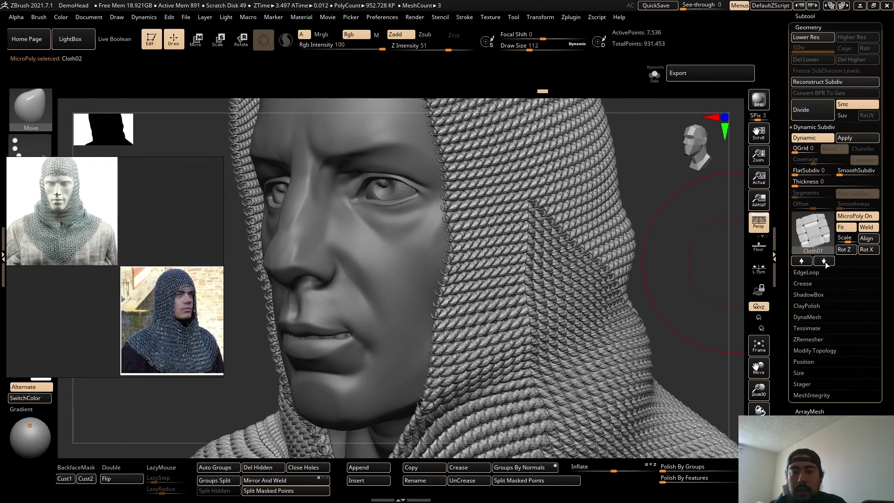
click(824, 260)
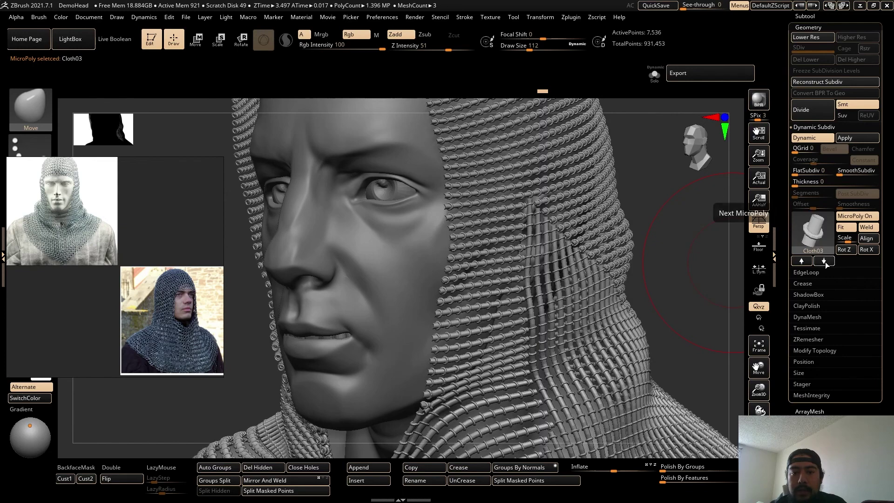
alt+drag(674, 207, 676, 248)
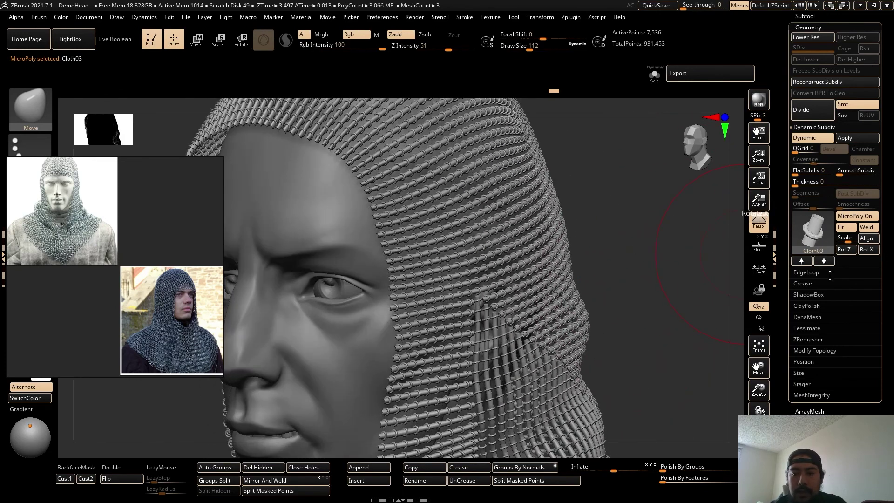
click(824, 261)
click(823, 261)
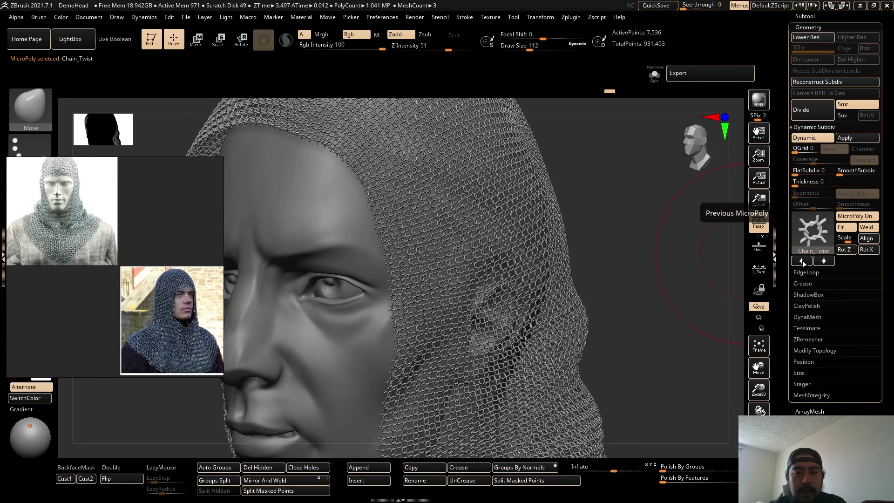
Try the Chainmail01 MicroPoly pattern and view it on the whole hood from the front.
click(802, 261)
click(802, 261)
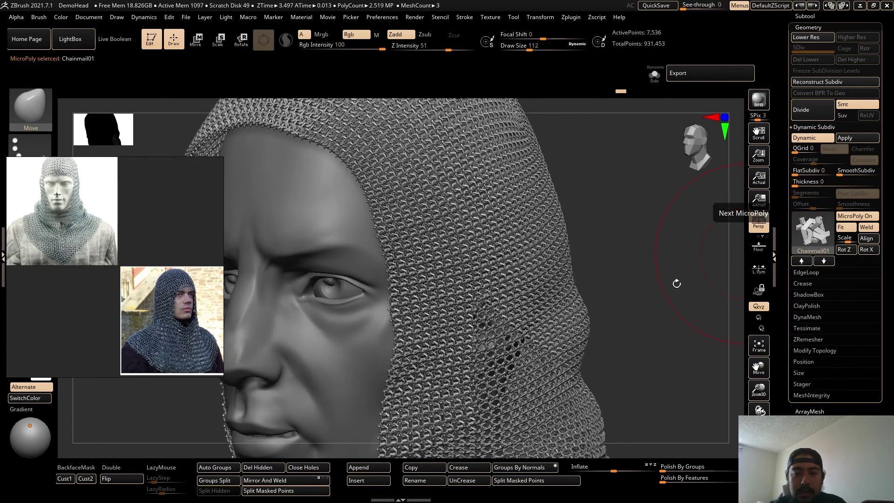
drag(676, 283, 657, 264)
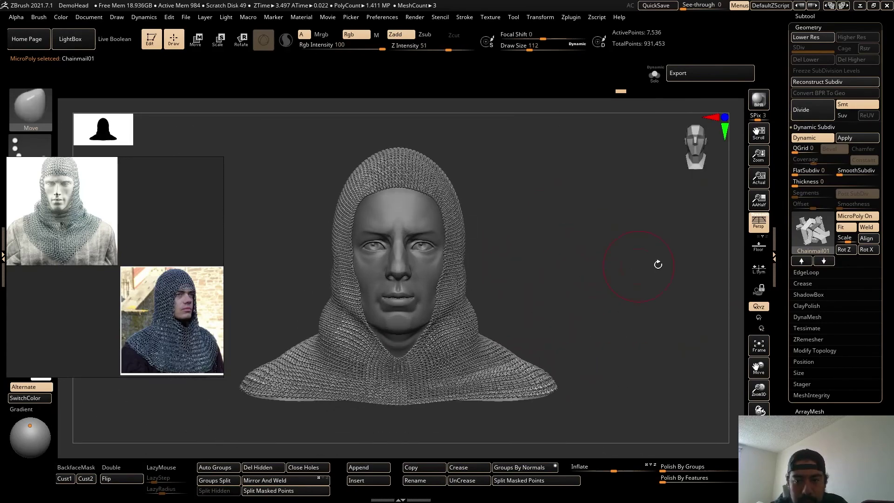
Try the preceding MicroPoly patterns on the hood, from Chainmail Linked back to Canvas Tight.
click(803, 261)
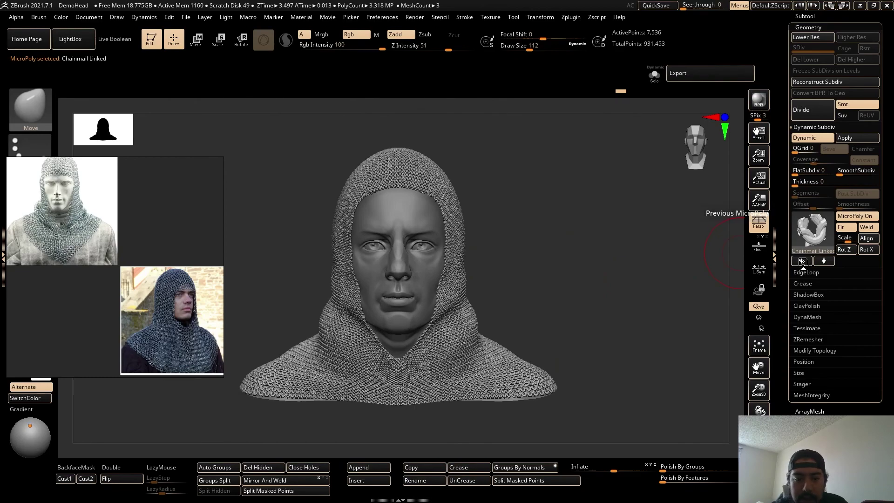
click(803, 260)
click(802, 262)
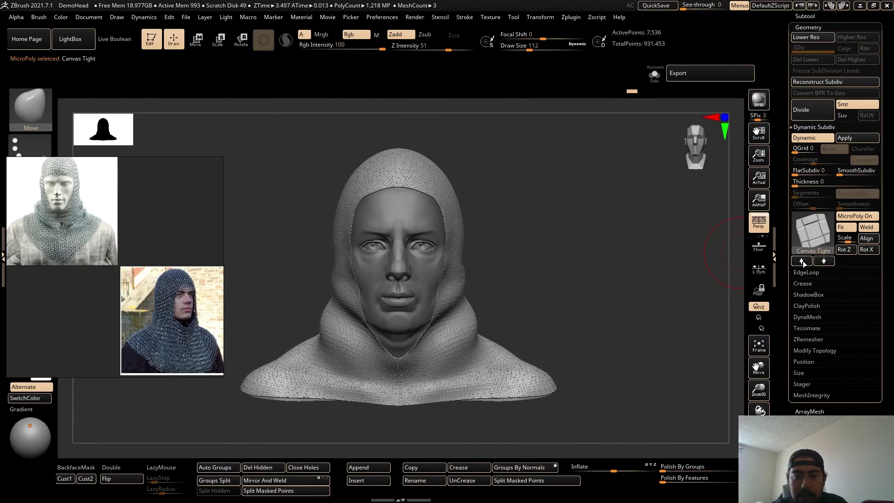
alt+drag(571, 273, 634, 320)
right_drag(635, 320, 689, 266)
Compare the Celtic and Chain Link patterns up close and set the hood's MicroPoly to Chainmail Linked.
click(825, 261)
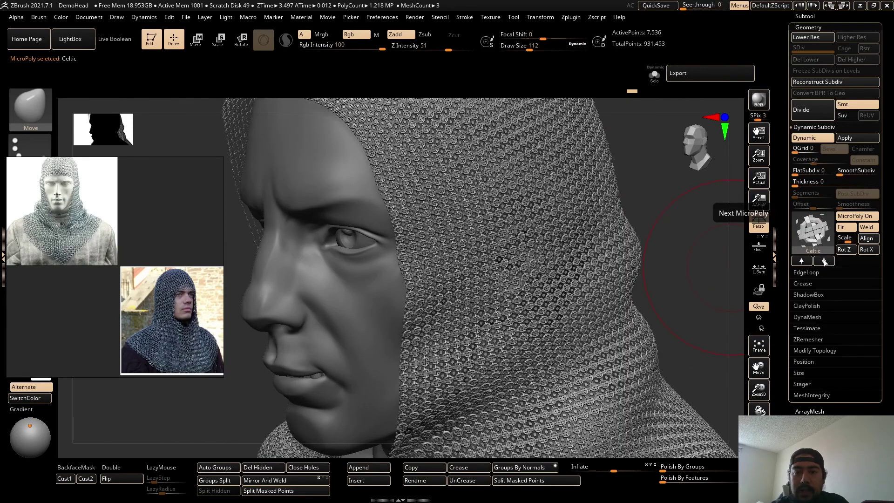
click(824, 261)
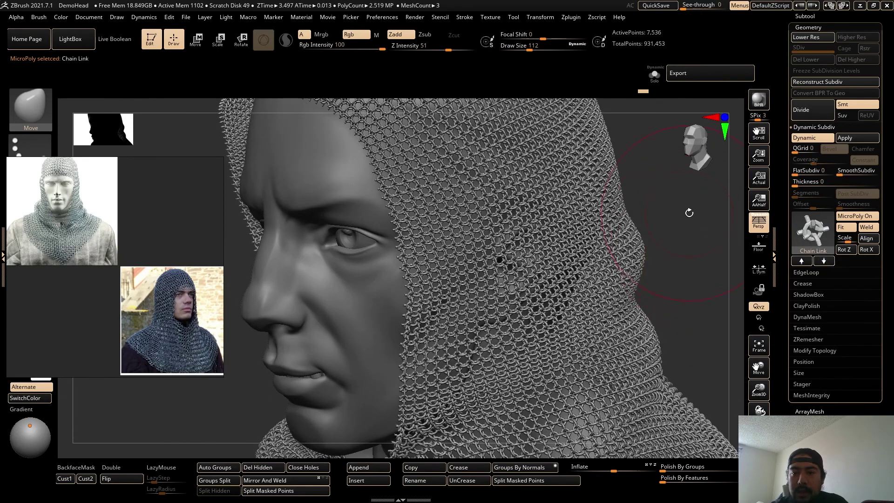
right_drag(680, 261, 708, 266)
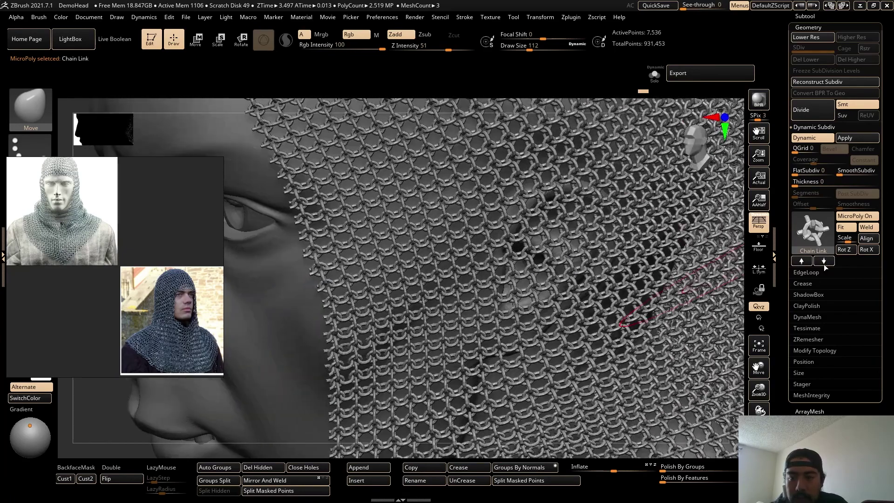
click(824, 262)
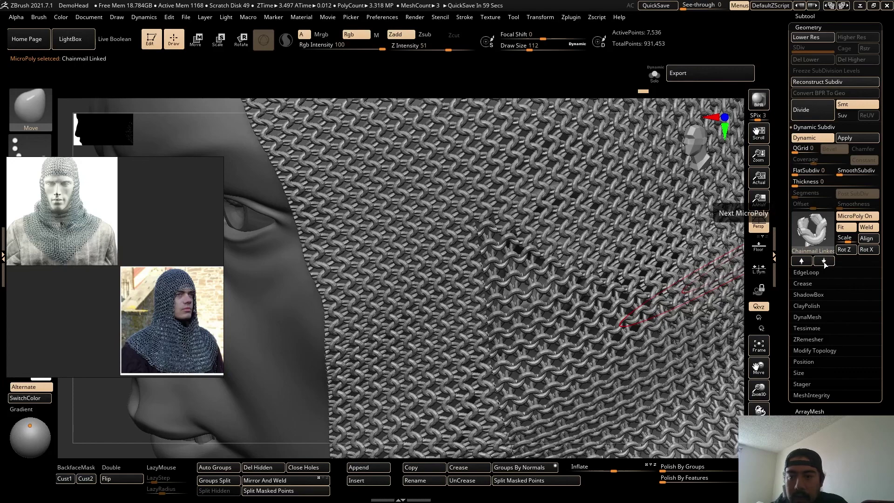
ctrl+right_drag(730, 301, 604, 218)
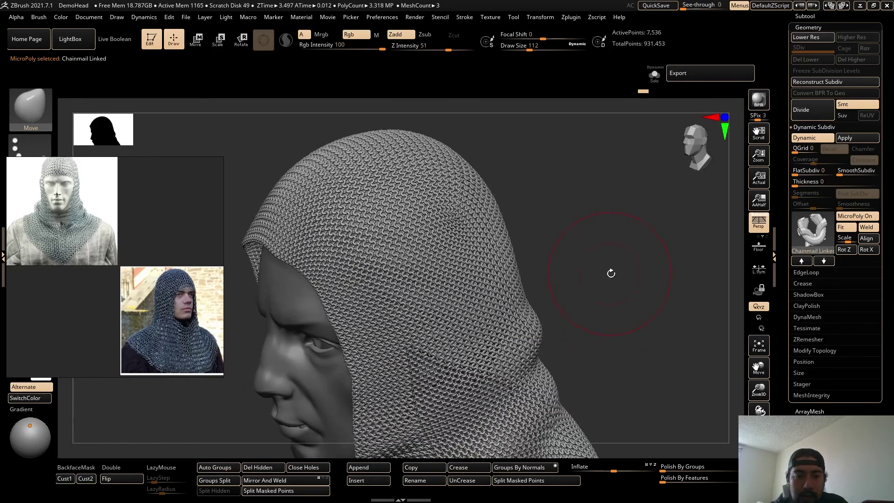
Compare the Chainmail02, Chainmail Linked and Canvas Tight patterns on the hood, and set its MicroPoly to Chain Link.
click(823, 262)
click(823, 261)
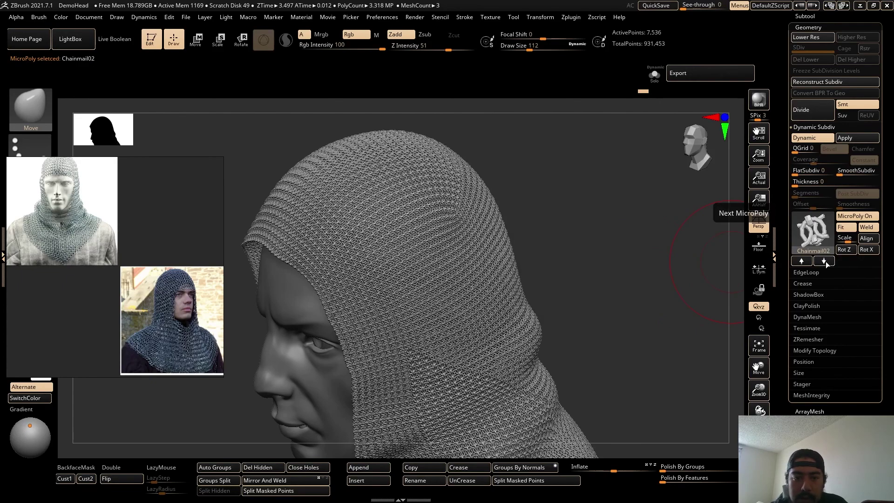
click(801, 261)
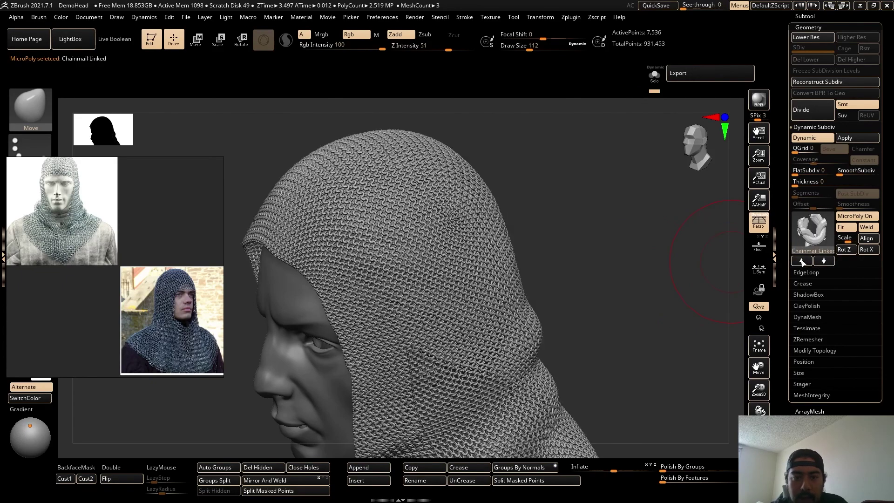
click(802, 262)
click(801, 261)
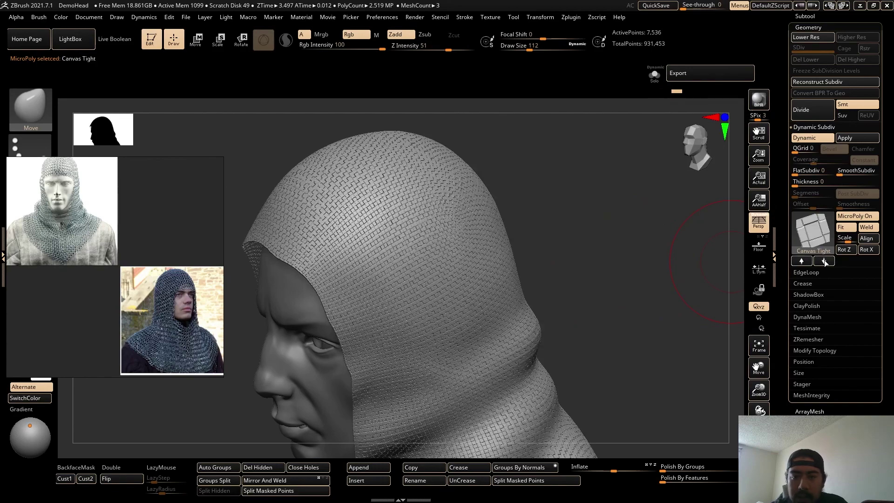
click(802, 262)
mouse_move(631, 286)
shift+mouse_down()
mouse_move(632, 296)
mouse_move(644, 185)
shift+mouse_up()
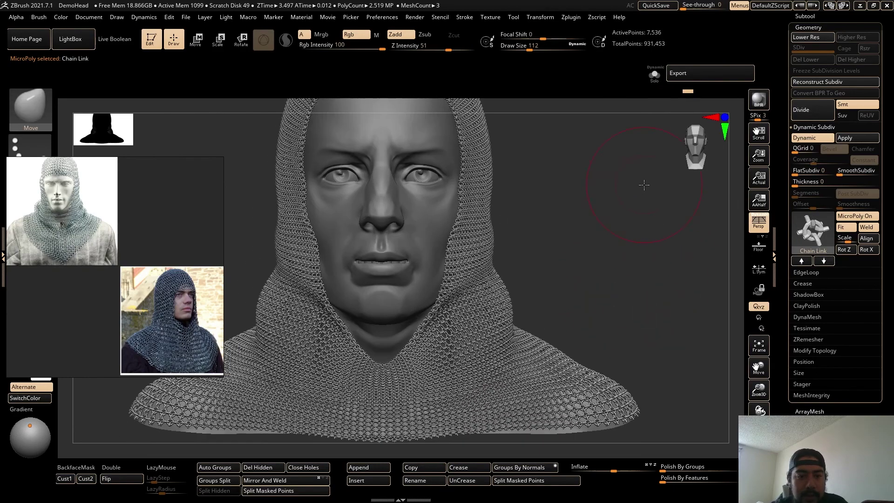
Apply the hood's Dynamic Subdiv so the Chain Link MicroPoly pattern is converted into real geometry.
mouse_move(624, 236)
alt+mouse_down()
mouse_move(618, 254)
mouse_move(630, 259)
mouse_move(592, 259)
mouse_move(614, 267)
alt+mouse_up()
drag(115, 236, 146, 206)
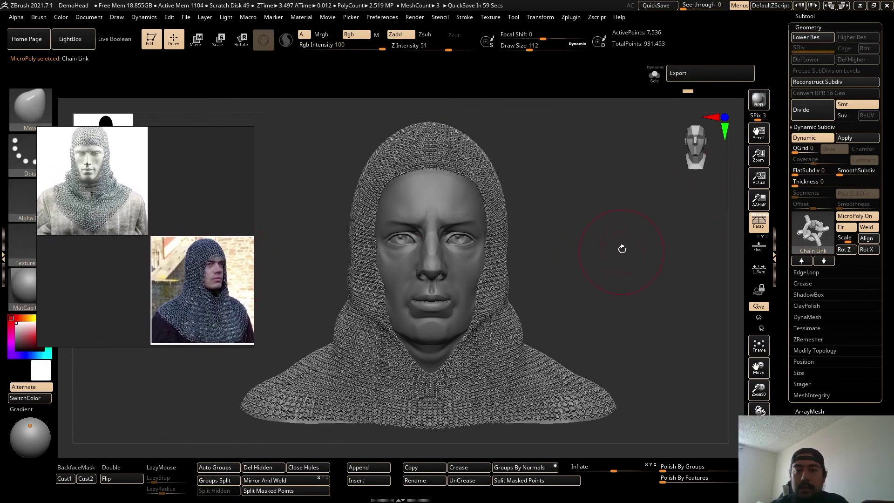
mouse_move(621, 238)
mouse_down()
mouse_move(612, 241)
mouse_move(621, 243)
mouse_up()
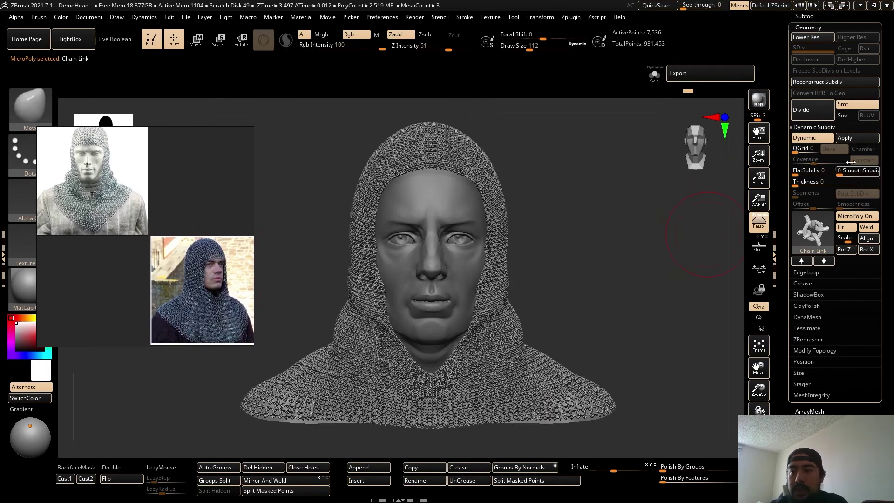
click(861, 141)
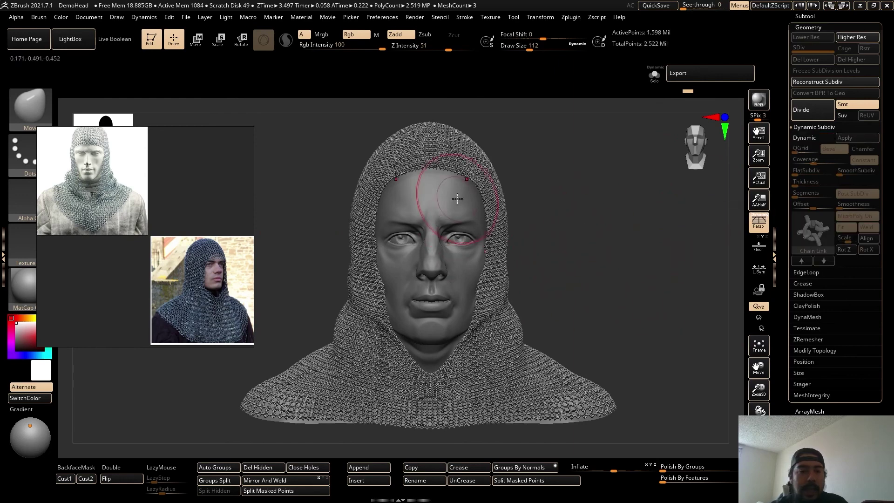
Reposition the reference photos beside the head and show the subtool list with the chainmail hood.
drag(169, 250, 176, 287)
drag(70, 227, 91, 214)
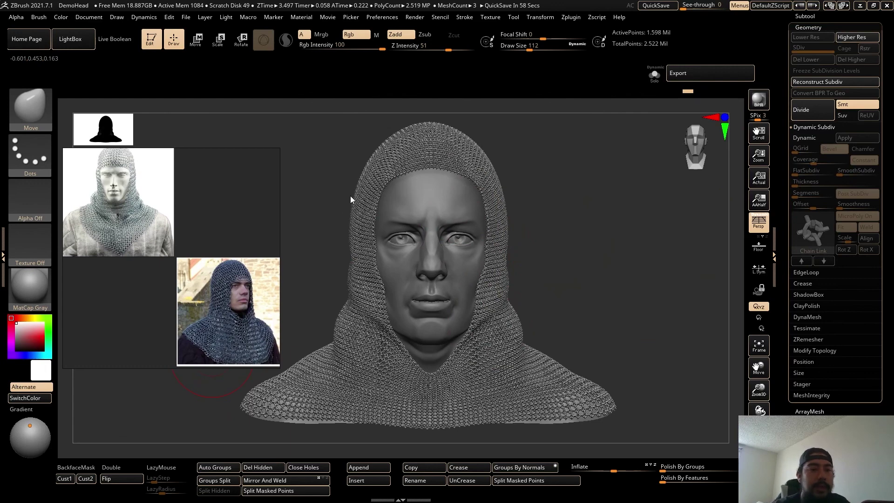
mouse_move(192, 268)
mouse_down()
mouse_move(194, 249)
mouse_move(184, 264)
mouse_move(192, 257)
mouse_up()
click(810, 16)
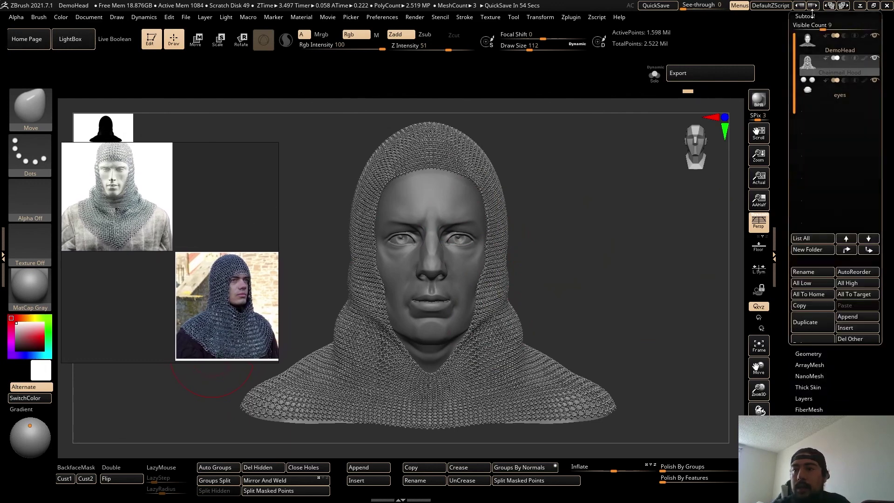
mouse_move(840, 73)
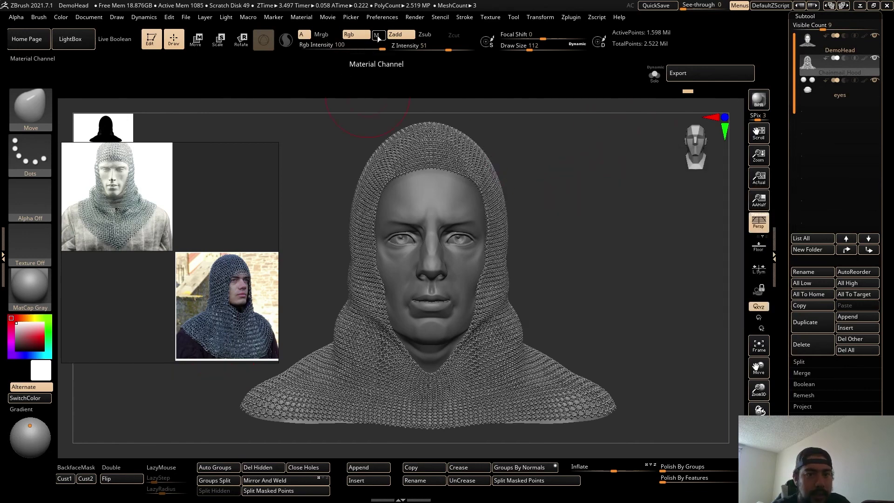
Move the reference photos clear of the material choices and fill the hood with ZMetal using only the material channel.
click(377, 36)
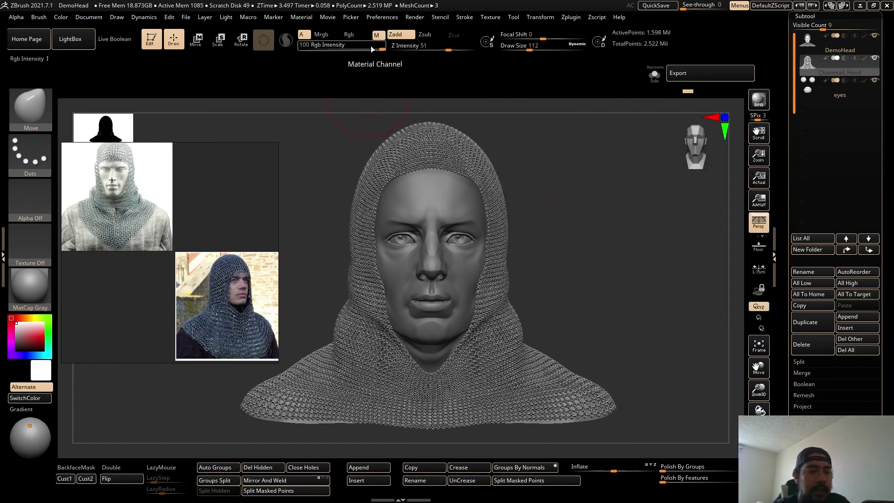
drag(62, 283, 88, 303)
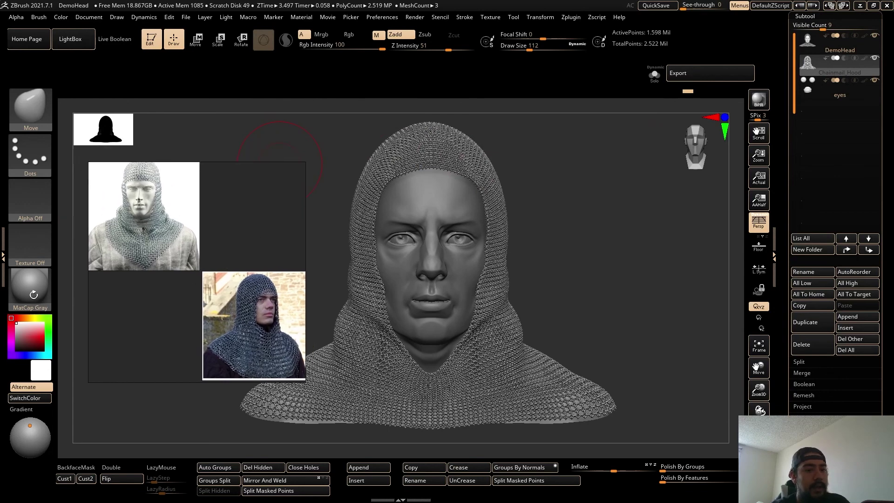
click(33, 295)
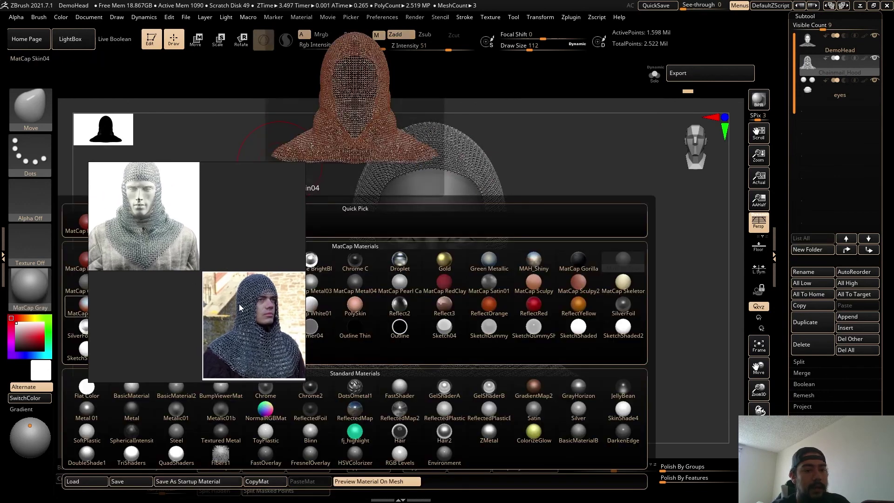
drag(240, 301, 847, 363)
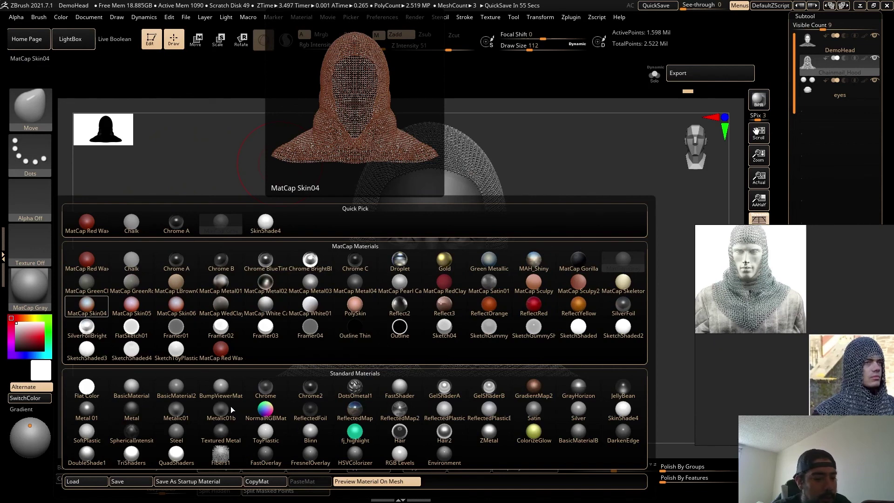
click(489, 437)
mouse_move(571, 303)
mouse_down()
mouse_move(537, 302)
mouse_move(603, 309)
mouse_move(558, 310)
mouse_up()
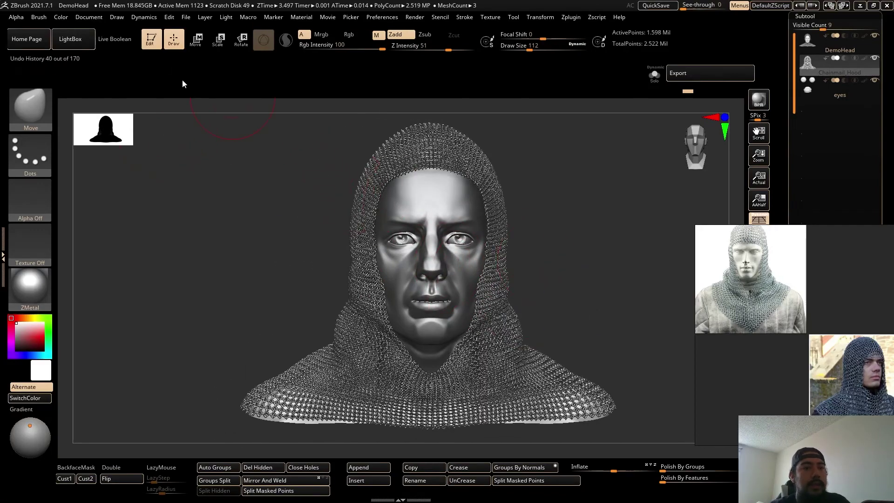
click(61, 19)
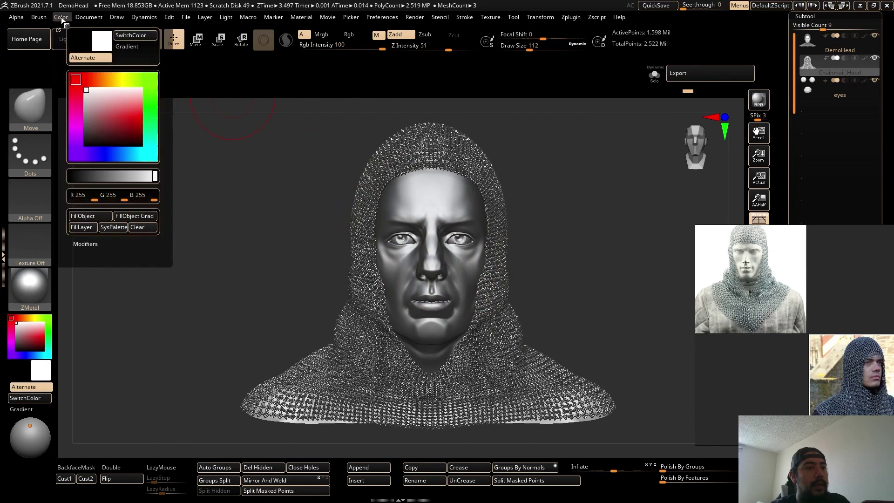
click(83, 218)
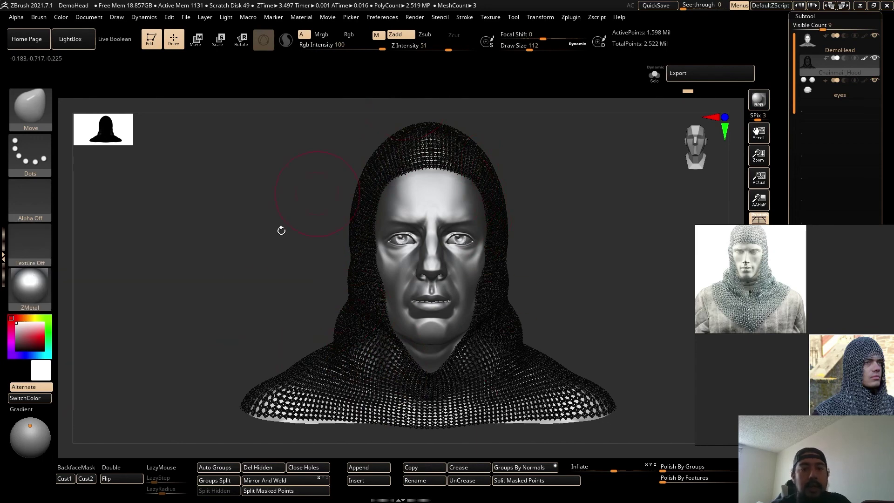
Set the current material to BasicMaterial for the unfilled head and shift the light direction closer to its centre.
click(33, 292)
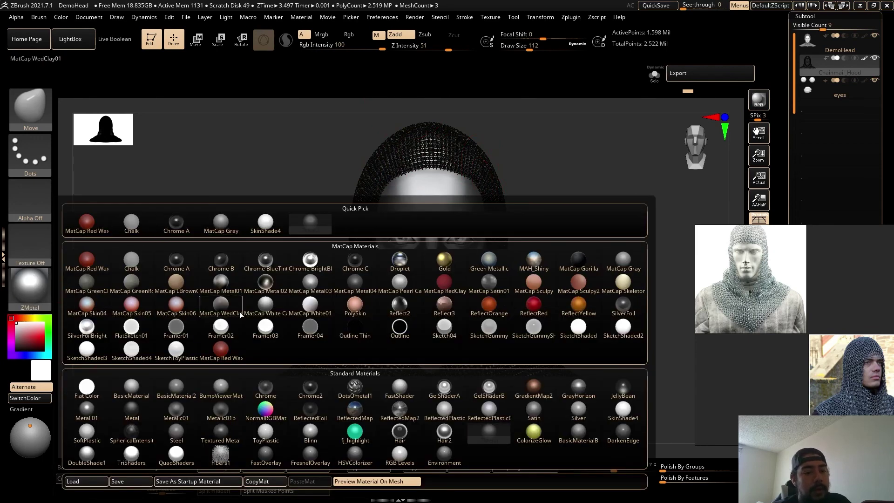
click(132, 388)
mouse_move(587, 258)
mouse_down()
mouse_move(559, 273)
mouse_move(611, 297)
mouse_move(534, 293)
mouse_move(609, 350)
mouse_move(614, 295)
mouse_move(594, 254)
mouse_move(652, 215)
mouse_move(607, 323)
mouse_move(625, 209)
mouse_move(540, 219)
mouse_up()
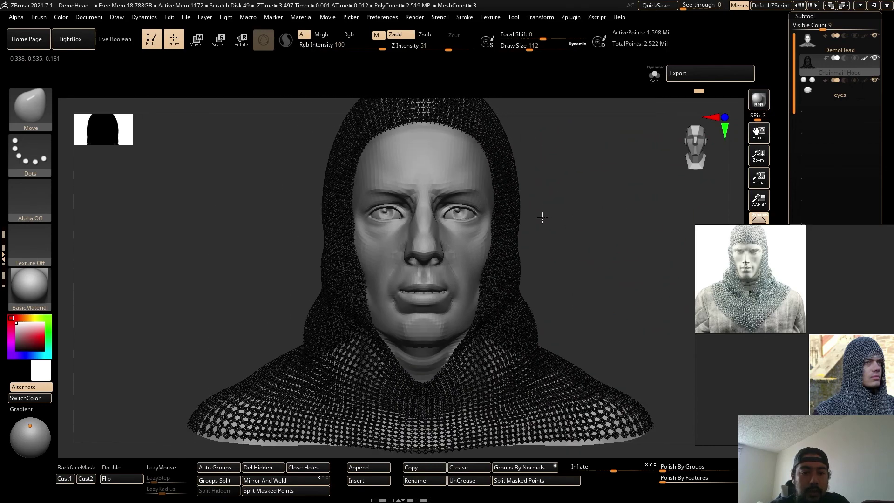
drag(17, 422, 27, 438)
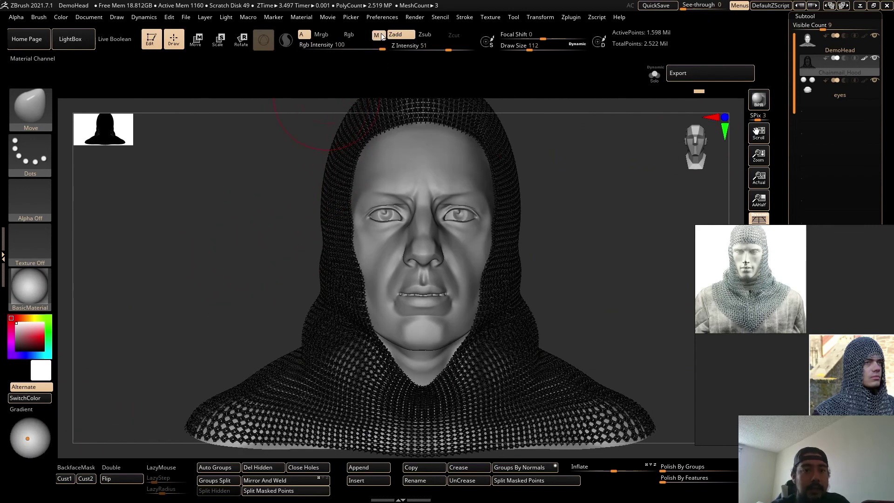
Restrict painting to the Rgb channel, choose a neutral light grey and fill the hood with that colour.
click(356, 36)
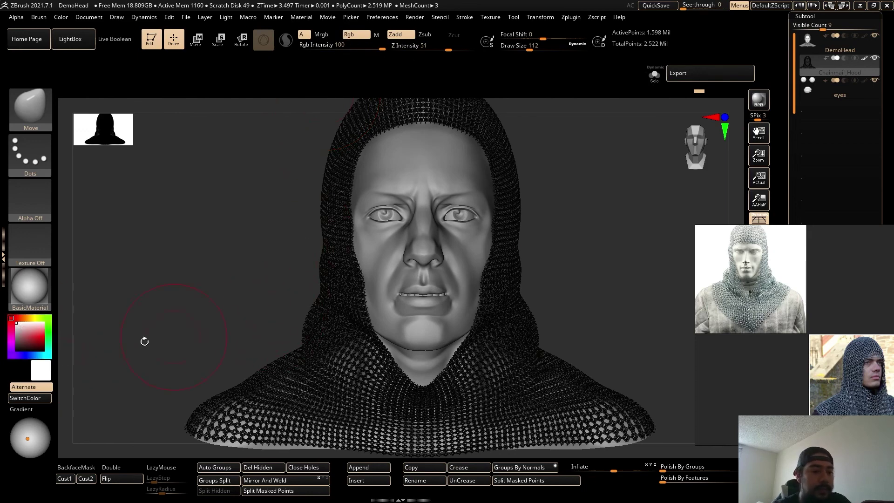
click(25, 335)
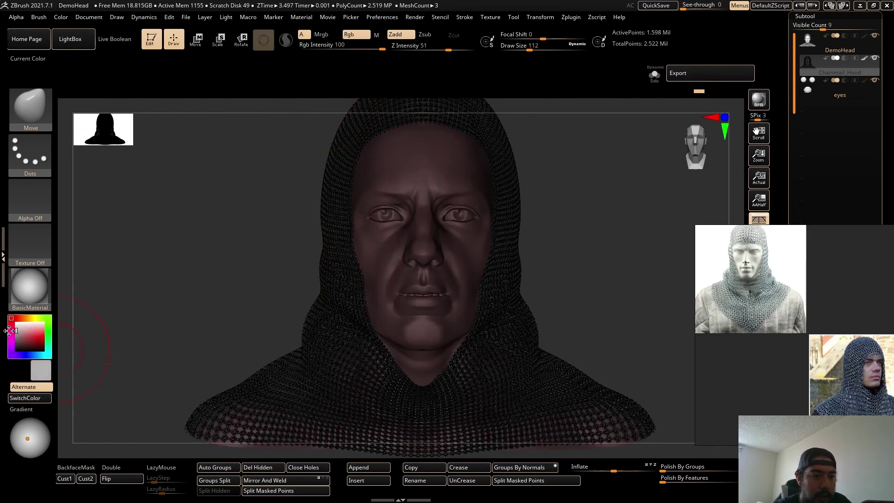
click(9, 333)
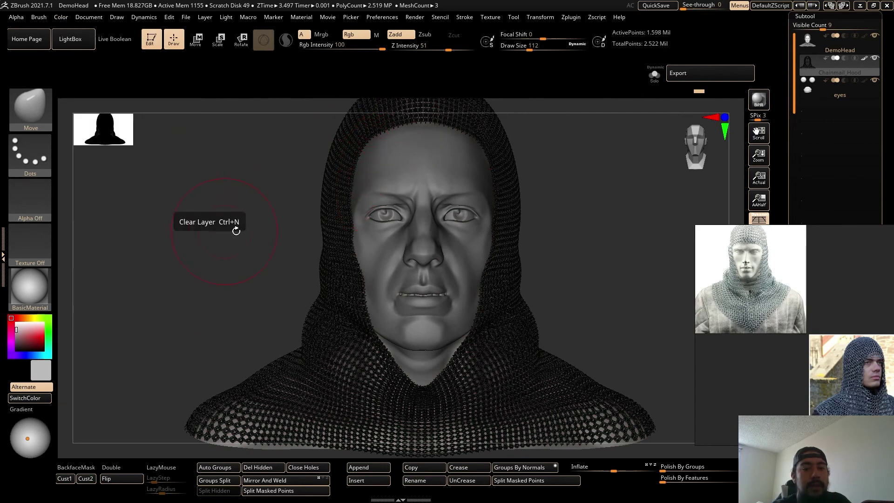
click(61, 17)
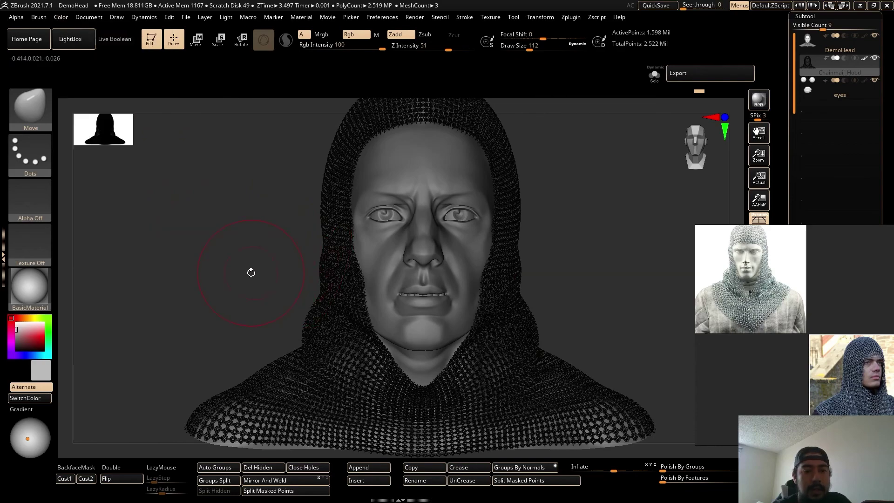
Check the metal links up close and from the front, and reposition the light slightly below and beside centre.
drag(270, 212, 355, 301)
alt+drag(465, 302, 444, 321)
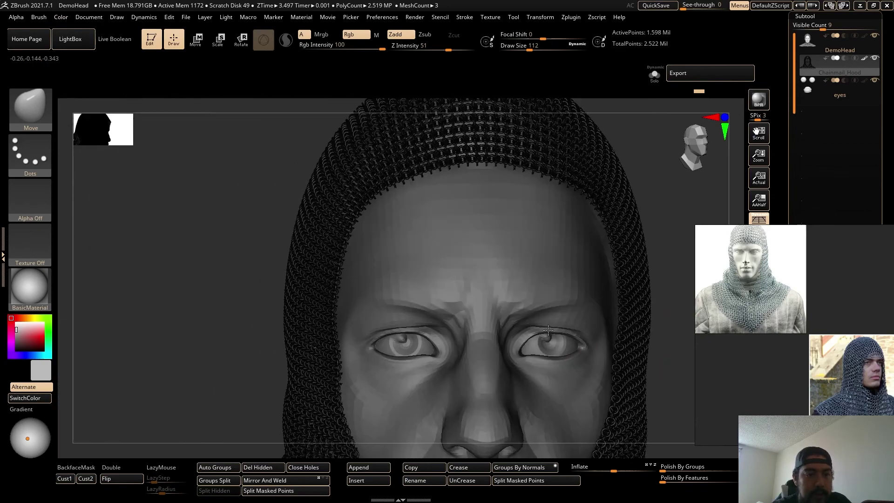
alt+drag(117, 210, 195, 238)
drag(28, 440, 26, 455)
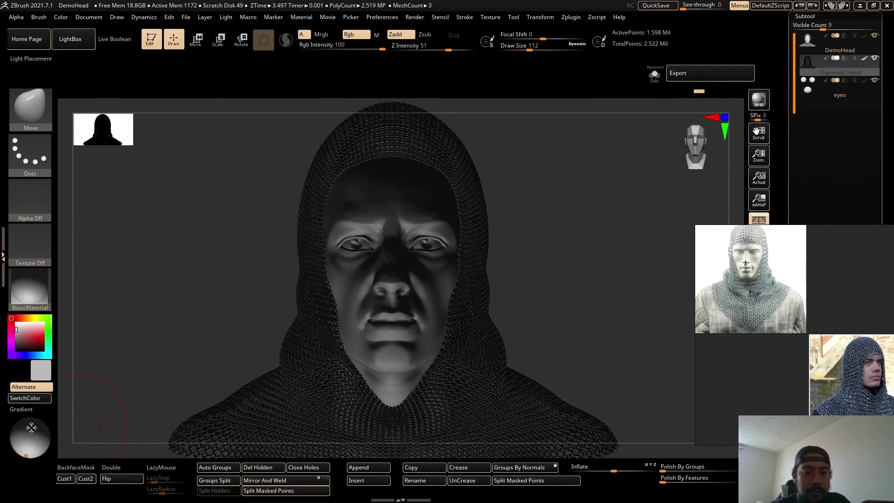
click(29, 439)
click(24, 439)
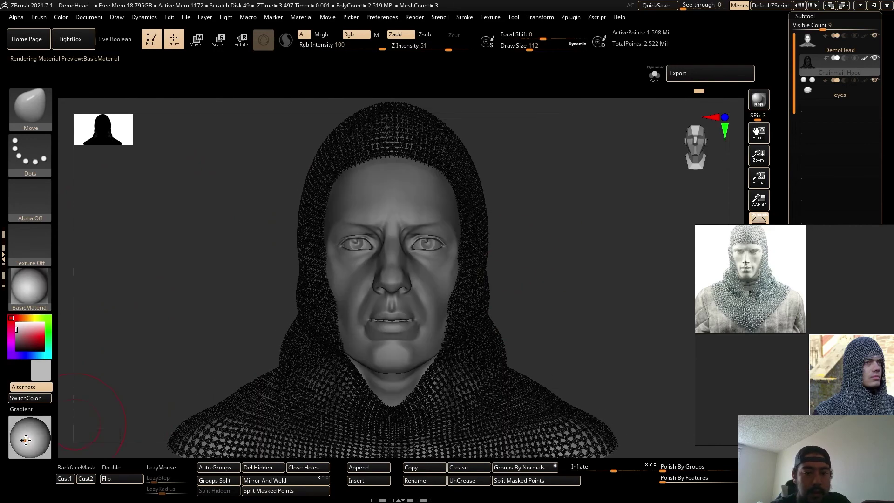
Frame the whole bust from the front and render it with BPR.
alt+drag(563, 261, 547, 253)
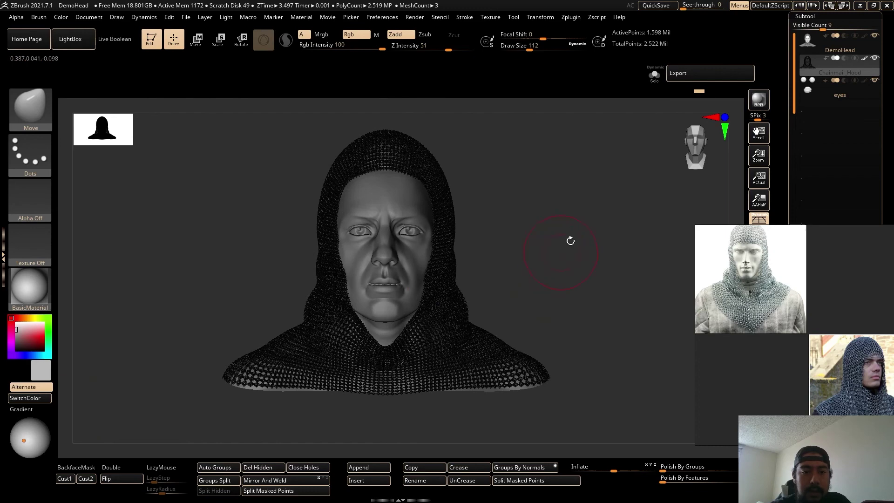
drag(620, 202, 612, 219)
click(757, 100)
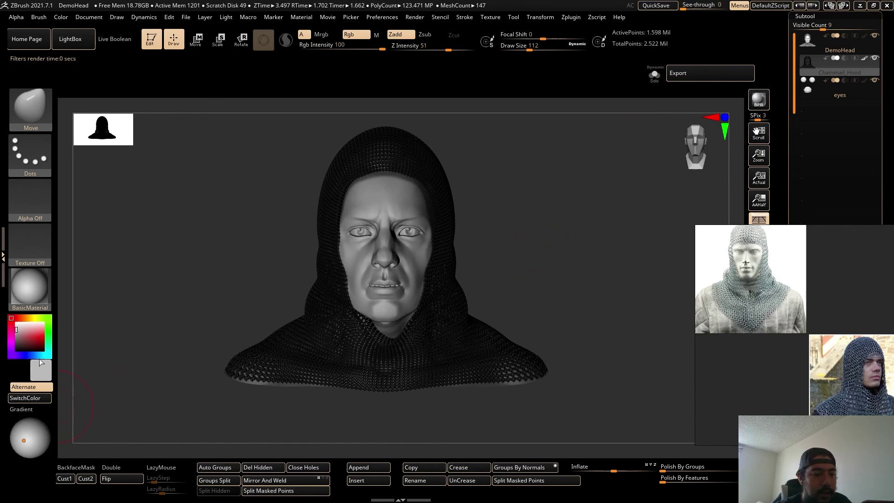
mouse_move(540, 275)
mouse_down()
mouse_move(557, 269)
mouse_move(549, 274)
mouse_up()
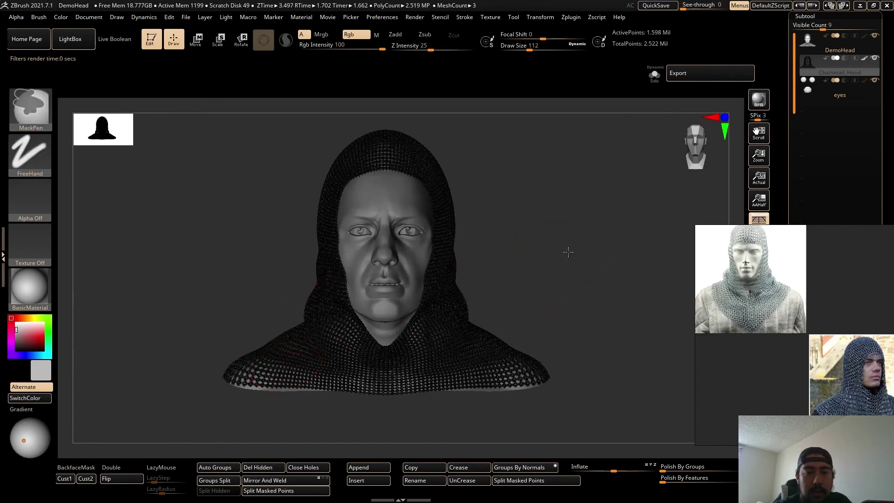
Turn off the polypaint display for the chainmail hood subtool.
mouse_move(567, 252)
ctrl+right_down()
mouse_move(556, 260)
mouse_move(626, 300)
mouse_move(478, 306)
ctrl+right_up()
alt+right_drag(520, 237, 535, 274)
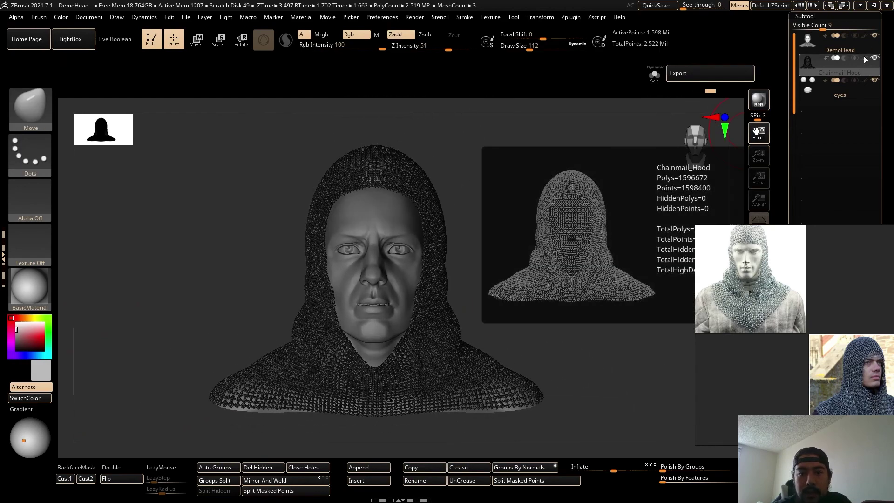
mouse_move(865, 60)
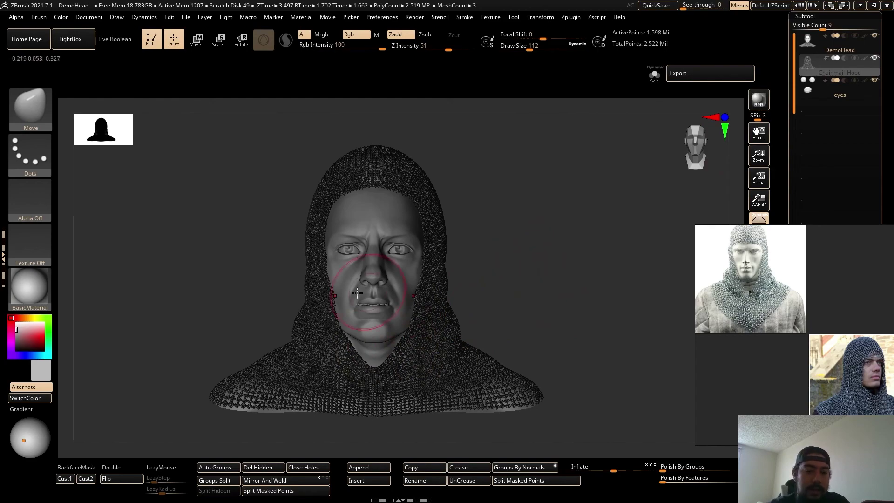
Try darker greys as the current colour, set it to white and fill the hood with it.
alt+drag(534, 281, 562, 268)
click(16, 341)
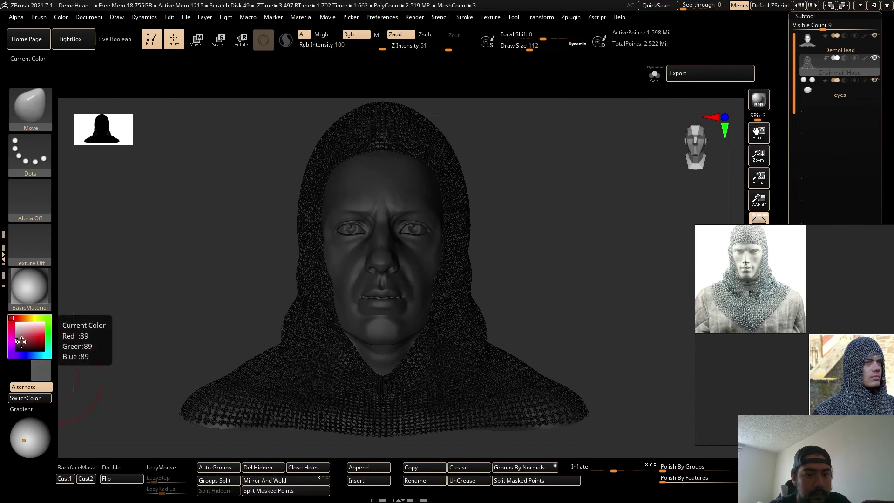
click(26, 329)
drag(26, 330, 16, 322)
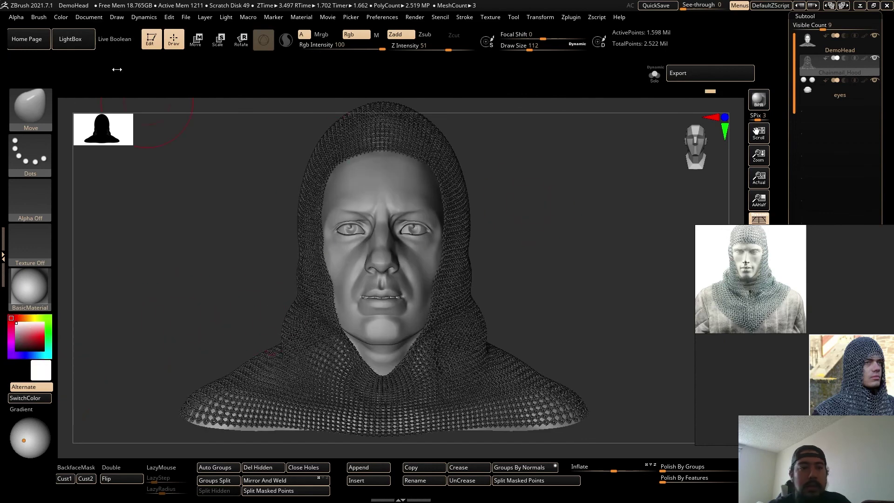
click(61, 18)
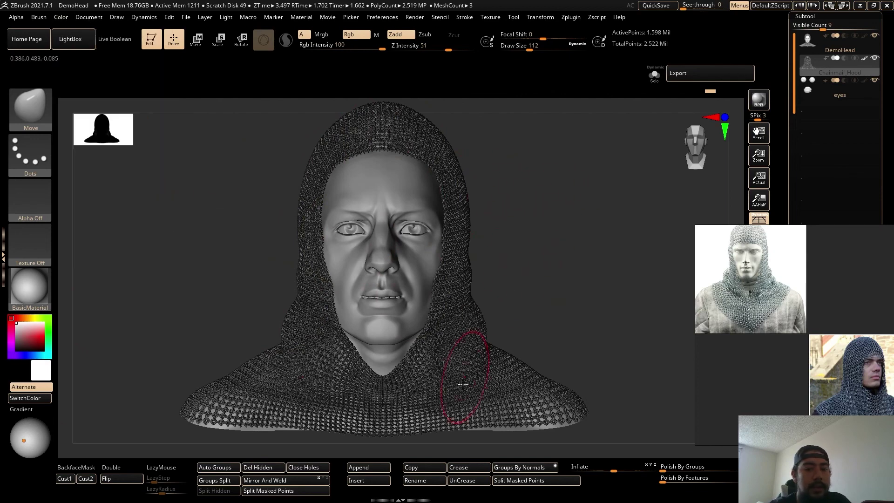
Move the light below centre and turn off the polypaint display for the chainmail hood subtool.
drag(542, 249, 568, 273)
click(23, 444)
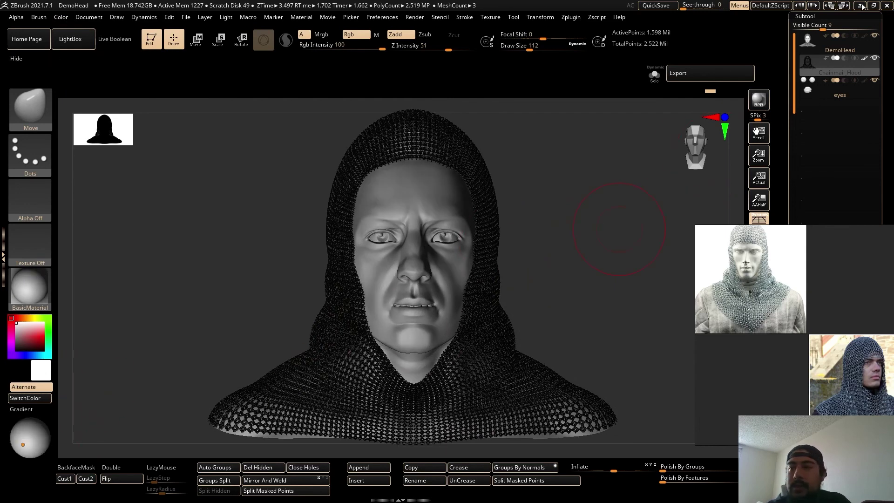
click(863, 61)
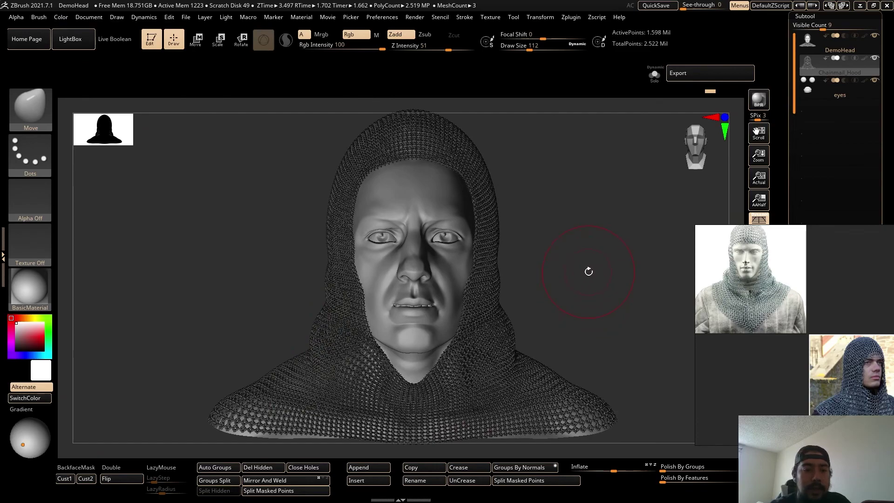
Face the bust from the front, place the light slightly above centre and render it with BPR.
drag(589, 271, 559, 277)
drag(25, 437, 27, 426)
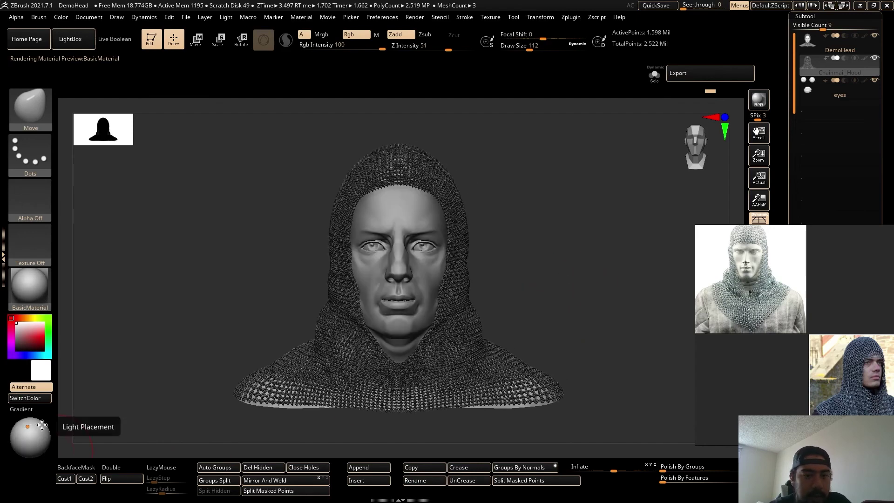
click(765, 106)
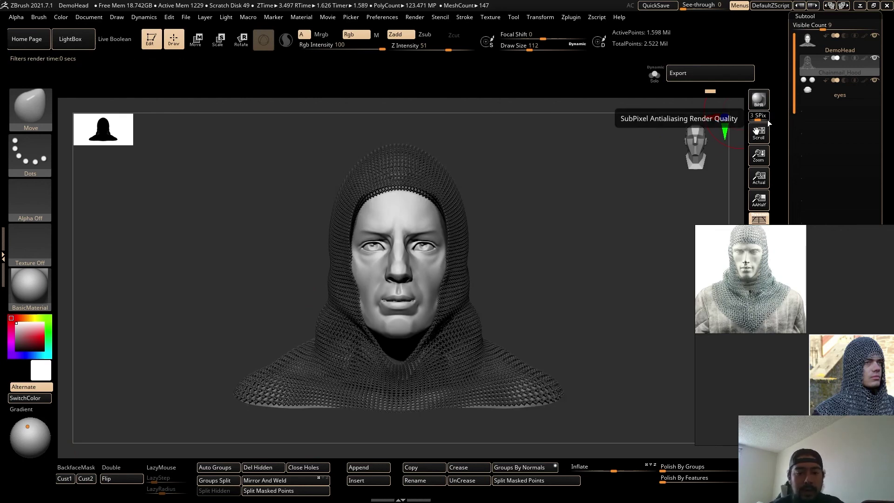
Compare BPR renders of the bust with the light at the sphere's upper right and with it just below centre.
click(40, 430)
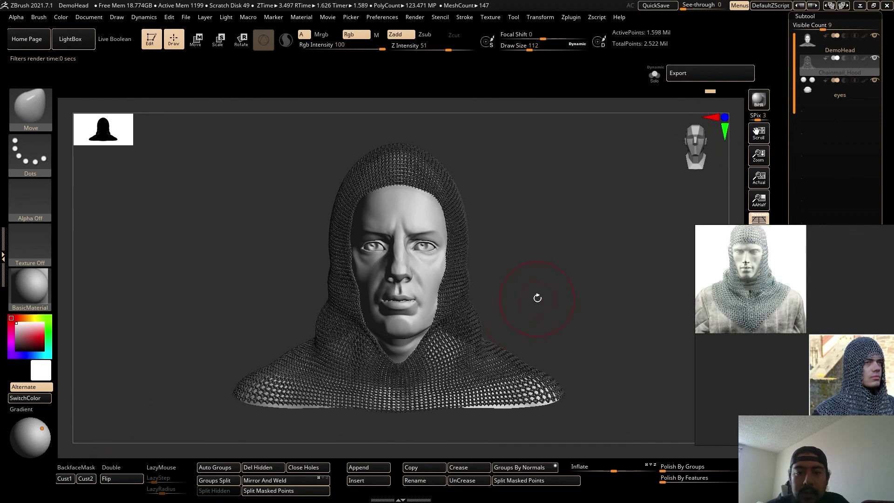
drag(537, 298, 531, 299)
click(759, 99)
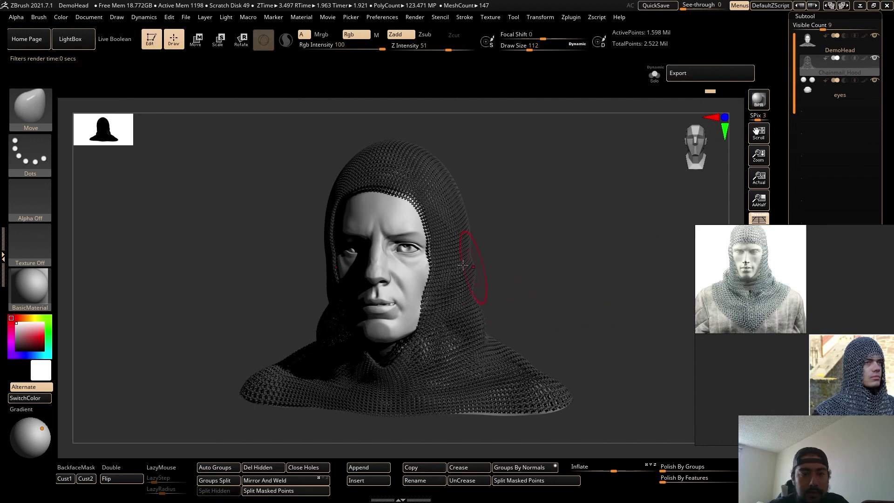
mouse_move(34, 442)
mouse_down()
mouse_move(29, 451)
mouse_move(31, 443)
mouse_up()
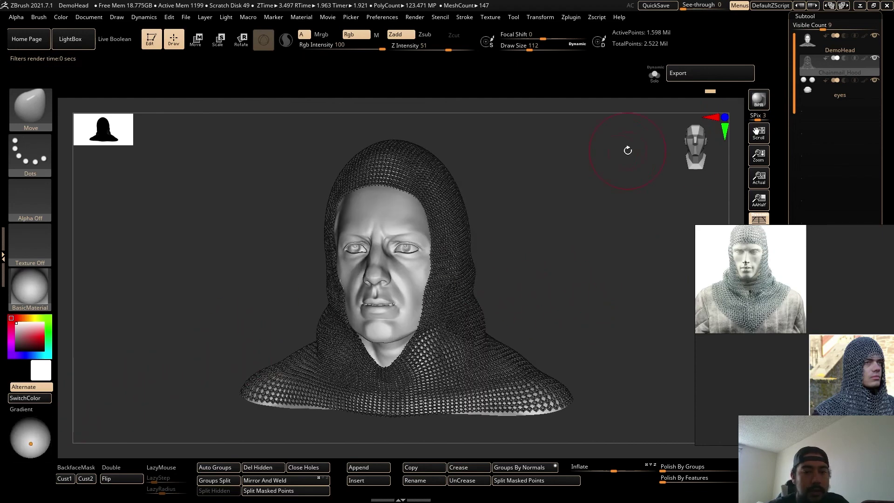
click(766, 106)
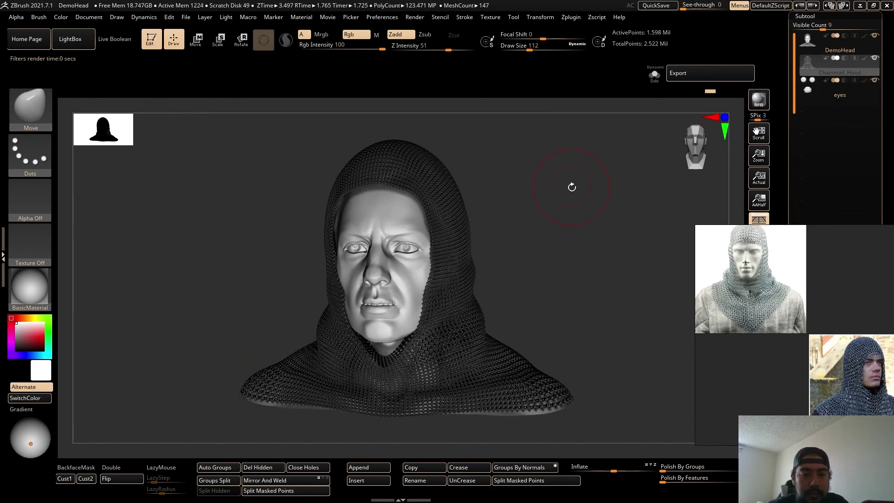
Turn the bust slightly, place the light just above centre and look at the light intensity setting.
drag(565, 250, 584, 263)
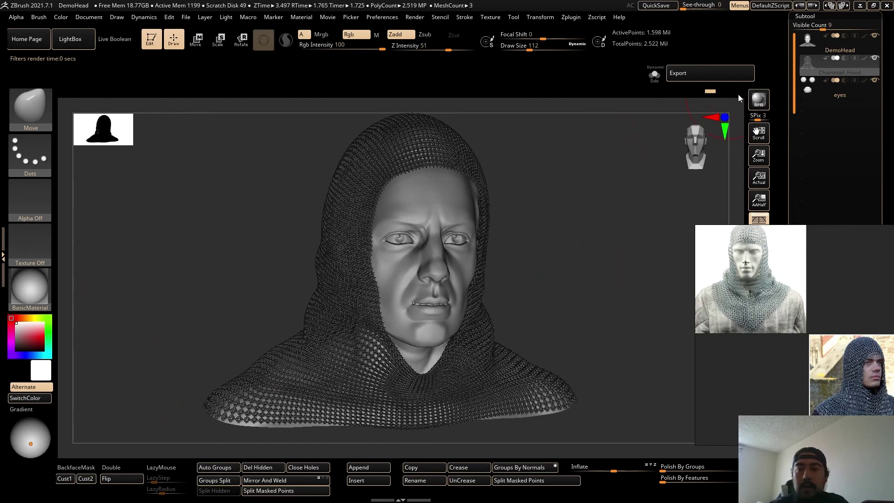
drag(33, 442, 32, 431)
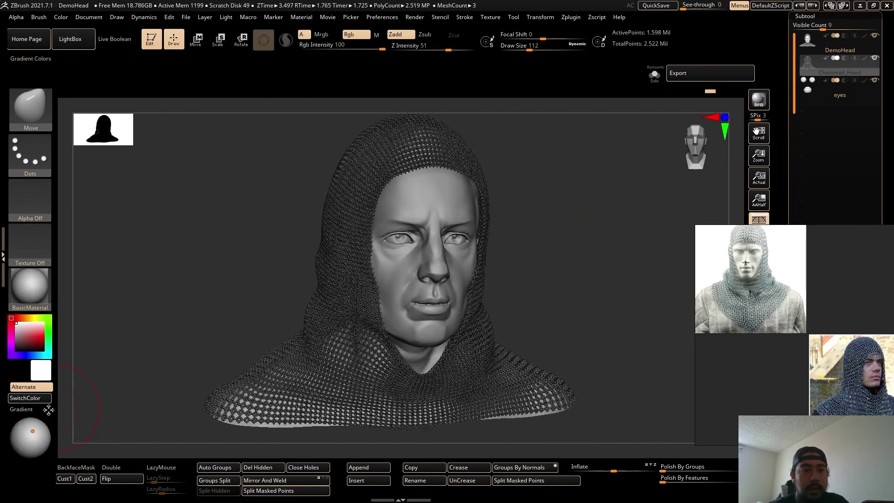
click(226, 17)
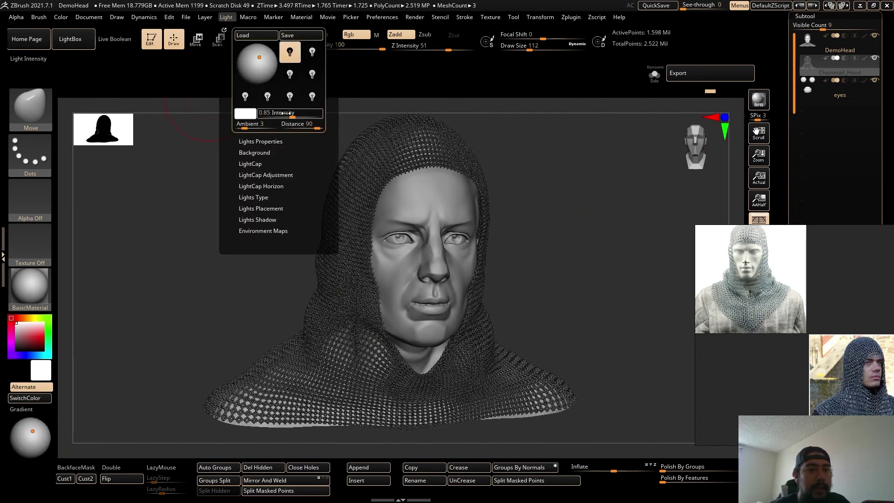
key(Return)
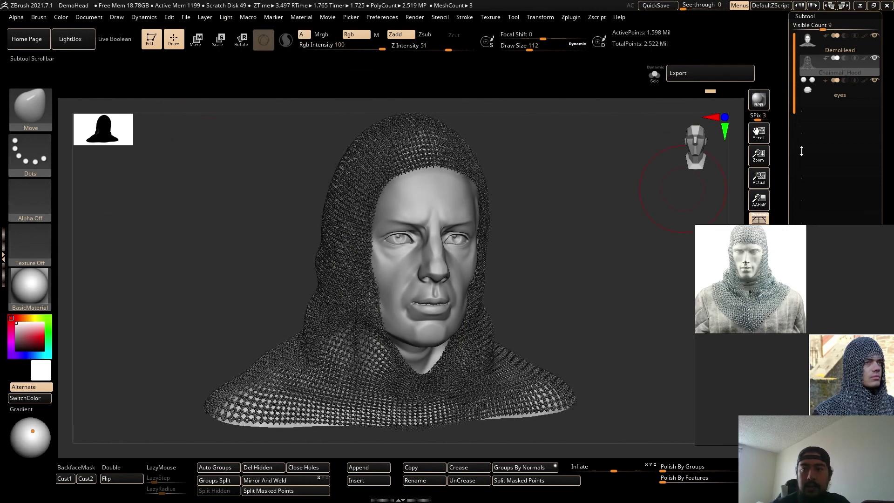
Switch to the Steel material and render the bust with BPR from the front and from a three-quarter view.
click(758, 99)
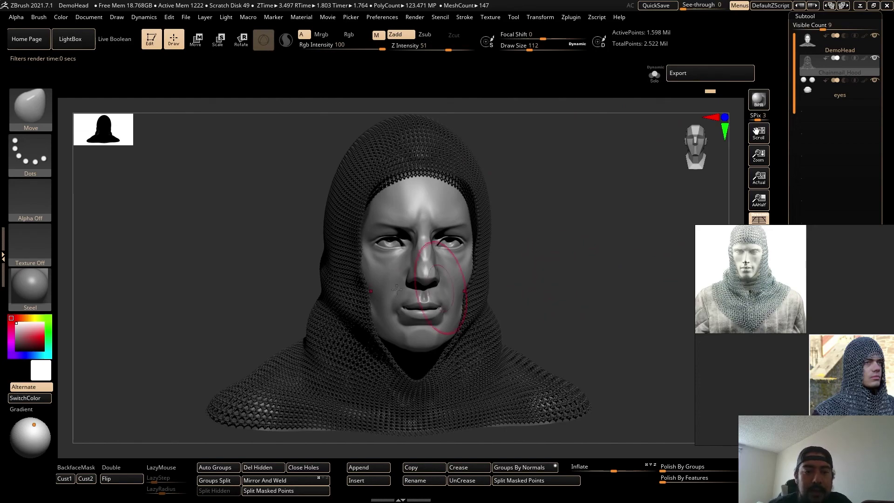
drag(240, 276, 222, 275)
alt+drag(286, 269, 260, 272)
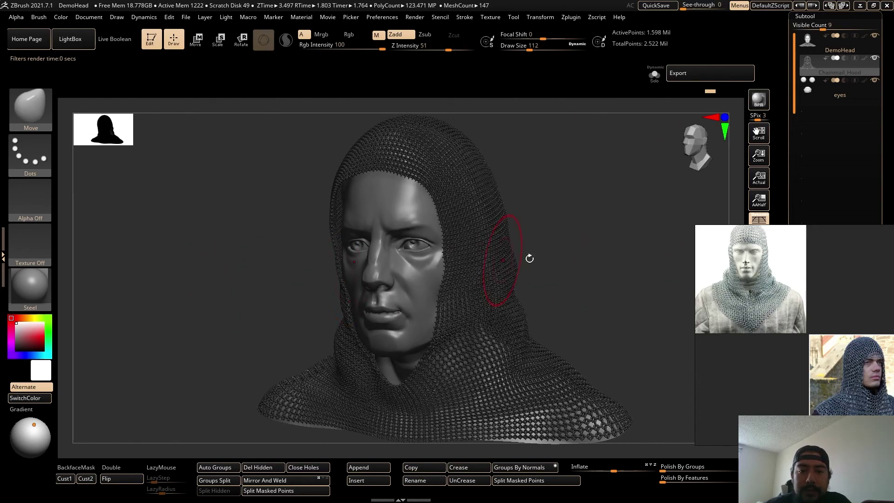
drag(604, 256, 564, 261)
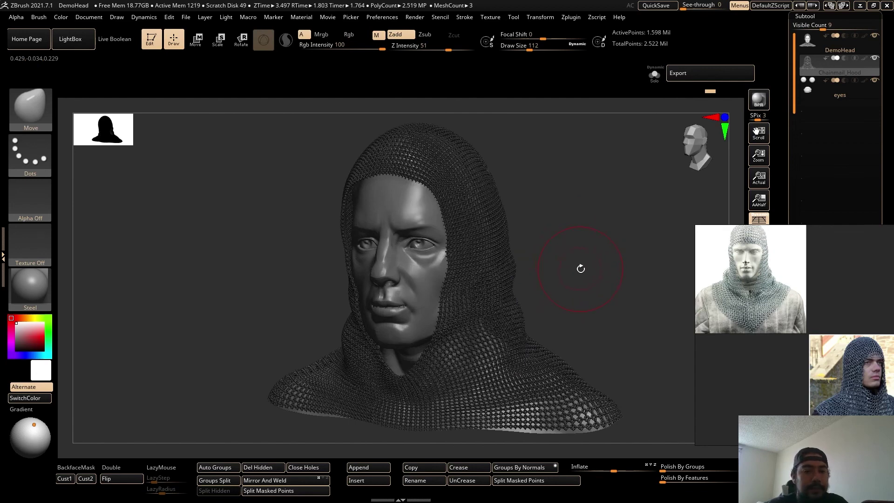
click(759, 101)
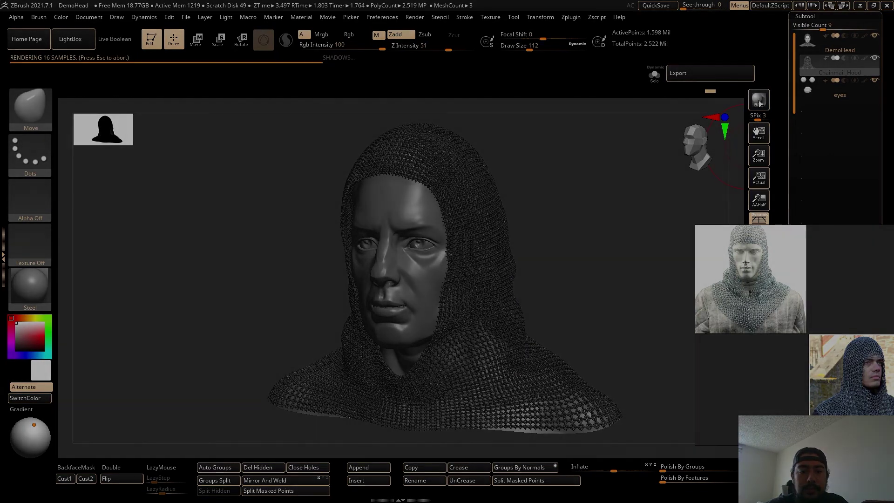